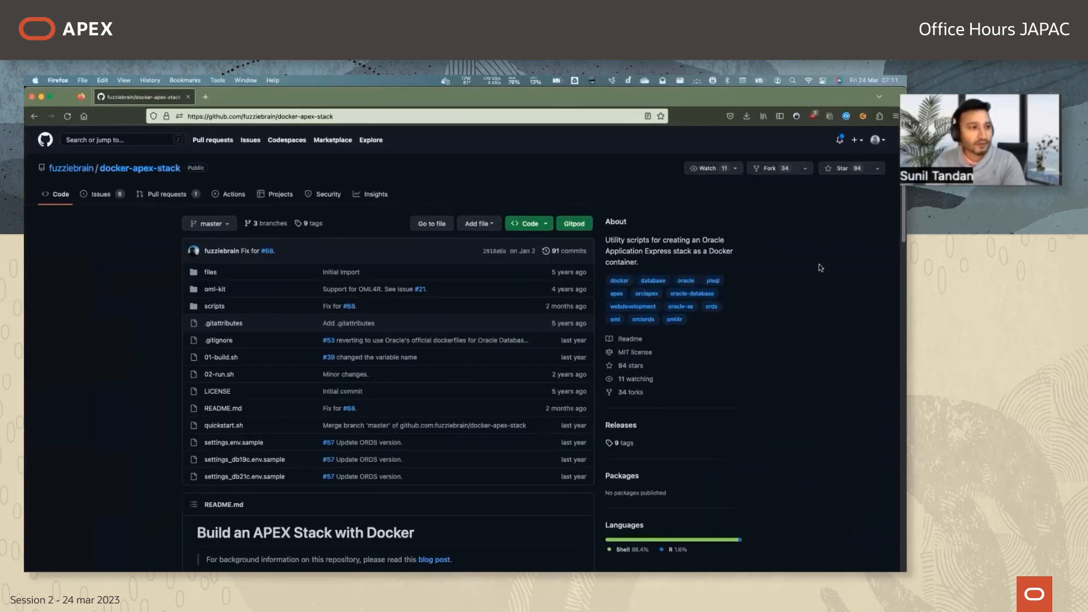
# Look through the docker-apex-stack repository's file list and README prerequisites.
pyautogui.scroll(-3, 679, 446)
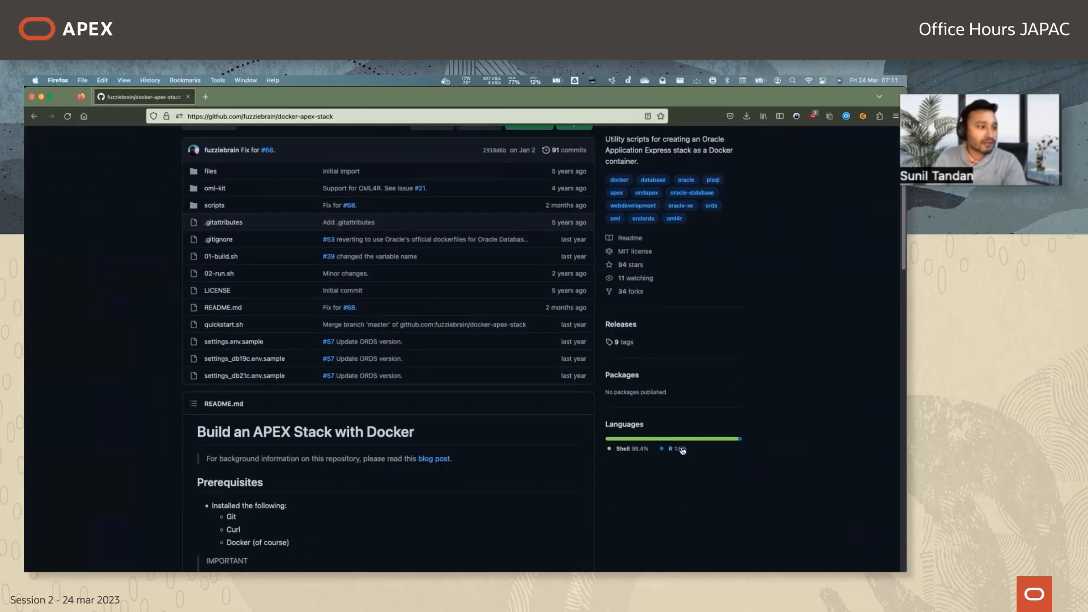
pyautogui.scroll(-10, 682, 450)
pyautogui.scroll(8, 682, 449)
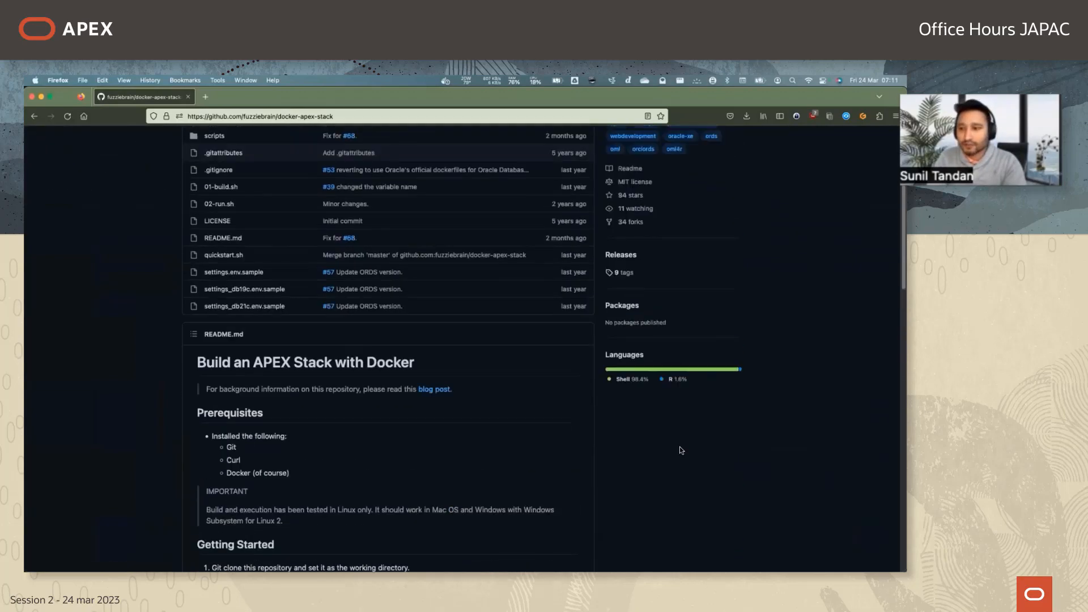
pyautogui.scroll(4, 681, 450)
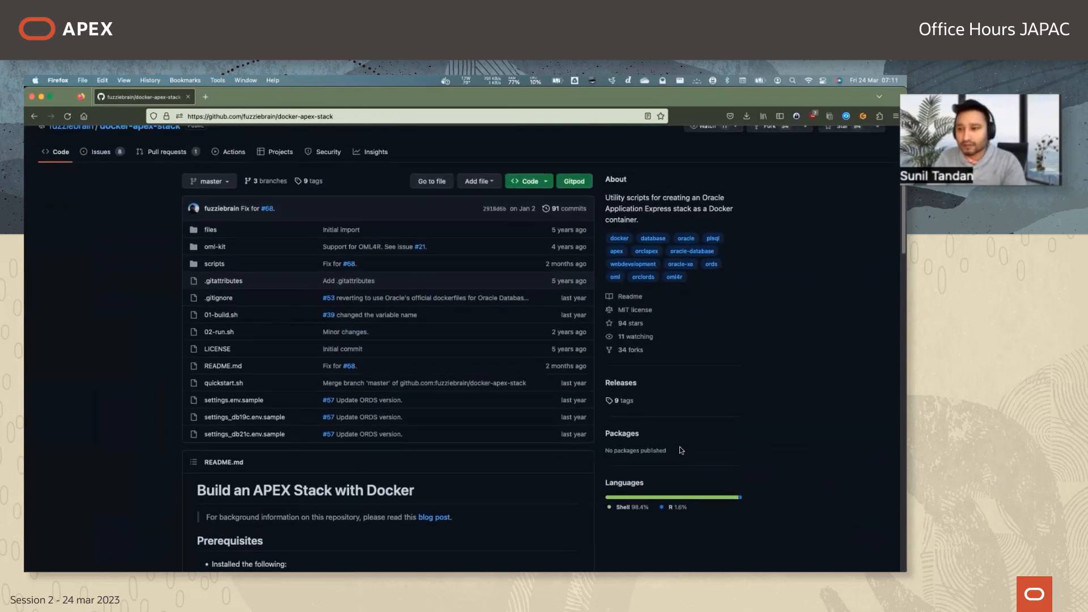
pyautogui.moveTo(266, 209)
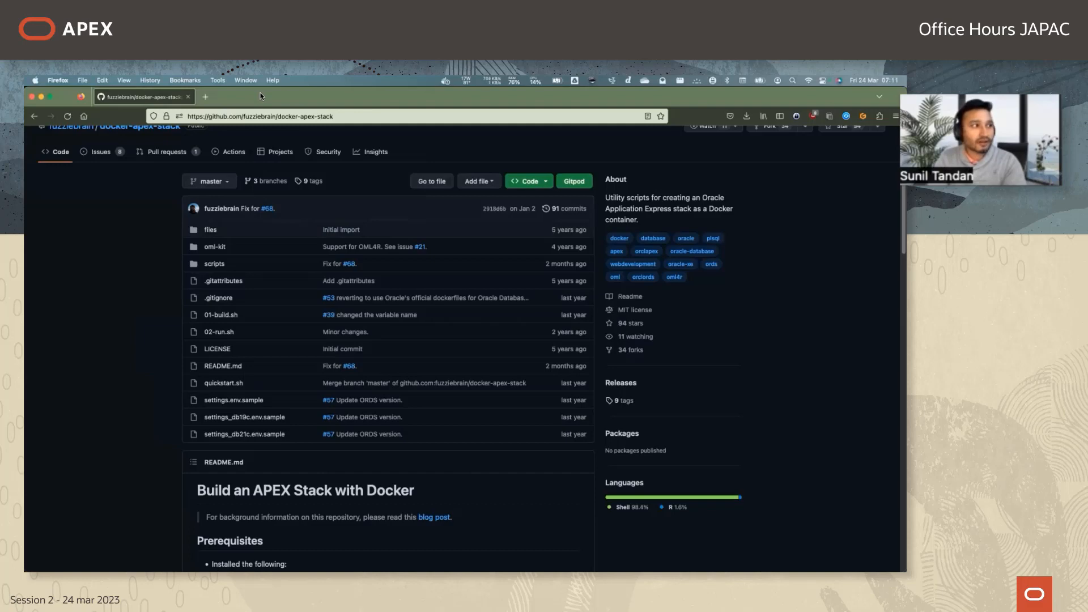
# Switch to Oracle APEX in Chrome, dismiss the password-saving prompt, and open the Sample Database Application in App Builder.
pyautogui.press('super+Tab')
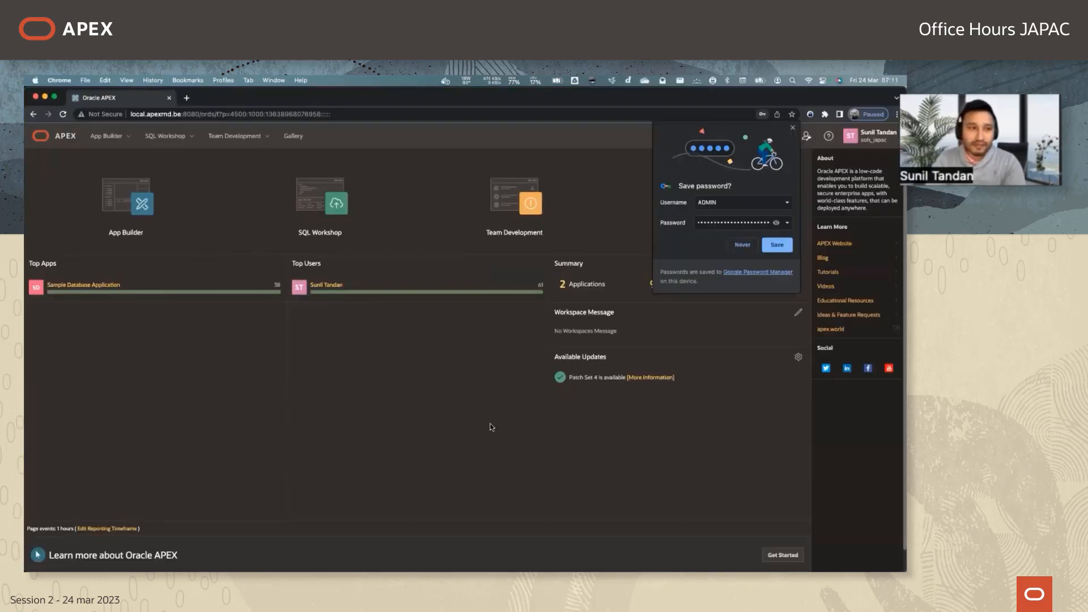
pyautogui.click(128, 201)
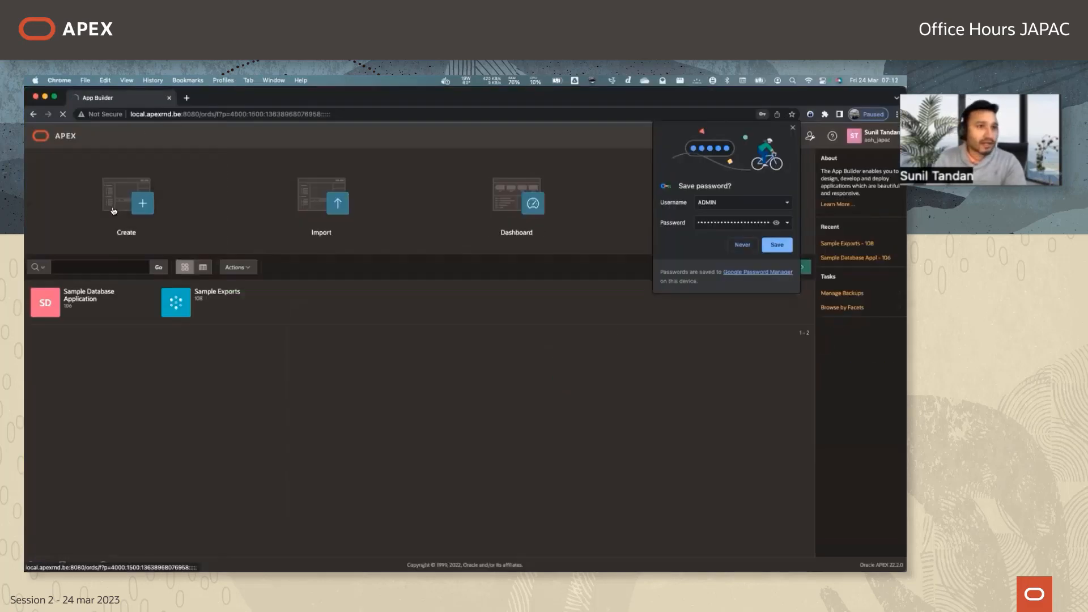
pyautogui.click(794, 128)
pyautogui.click(99, 295)
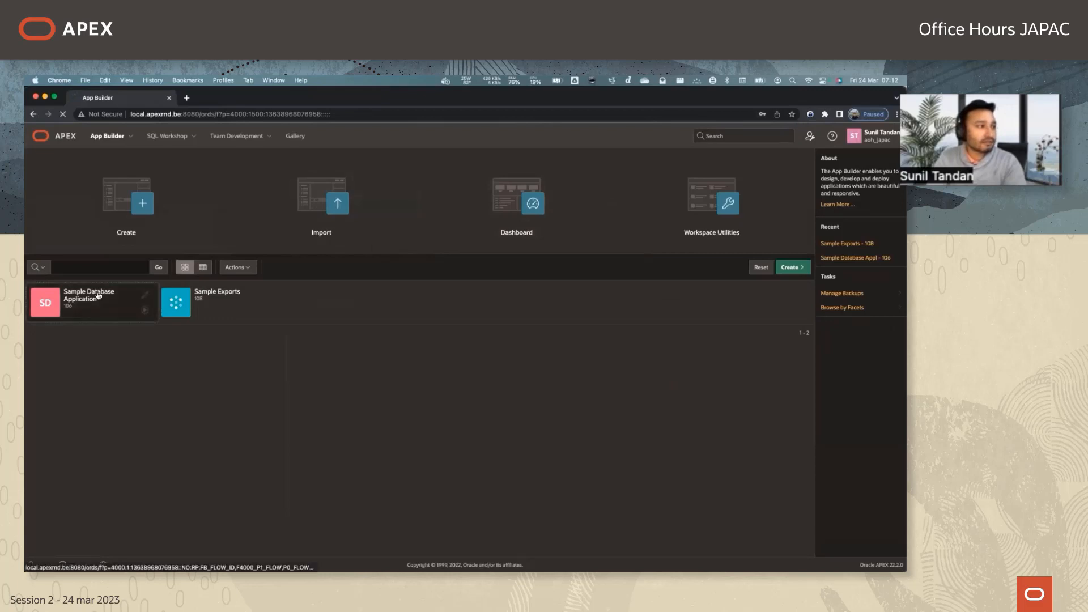
pyautogui.press('super+bracketleft')
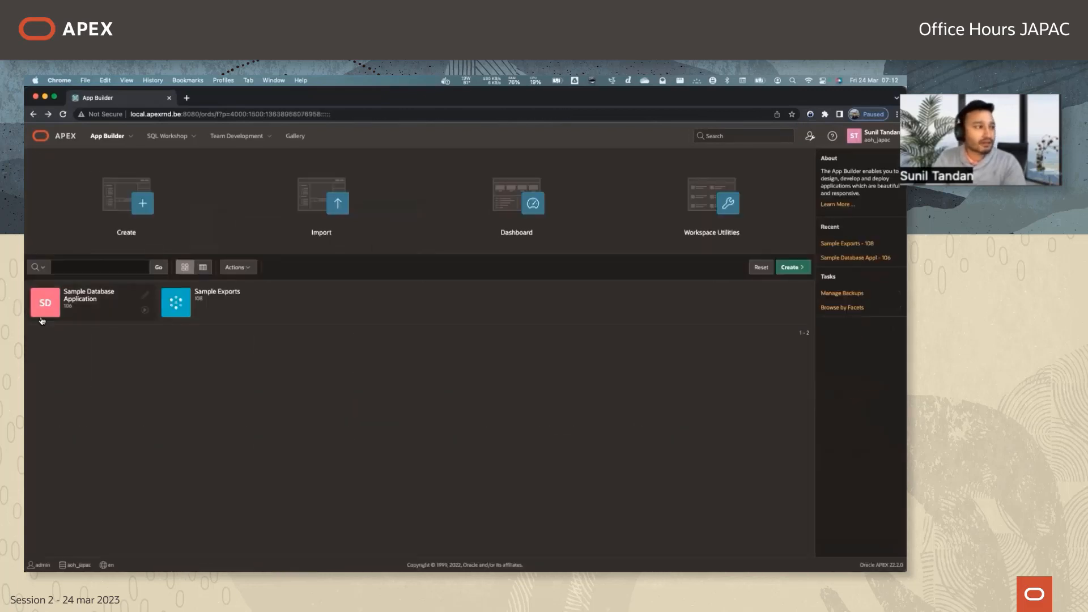
pyautogui.click(63, 312)
# Run the Sample Database Application and look over the dashboard on its Home page.
pyautogui.click(106, 246)
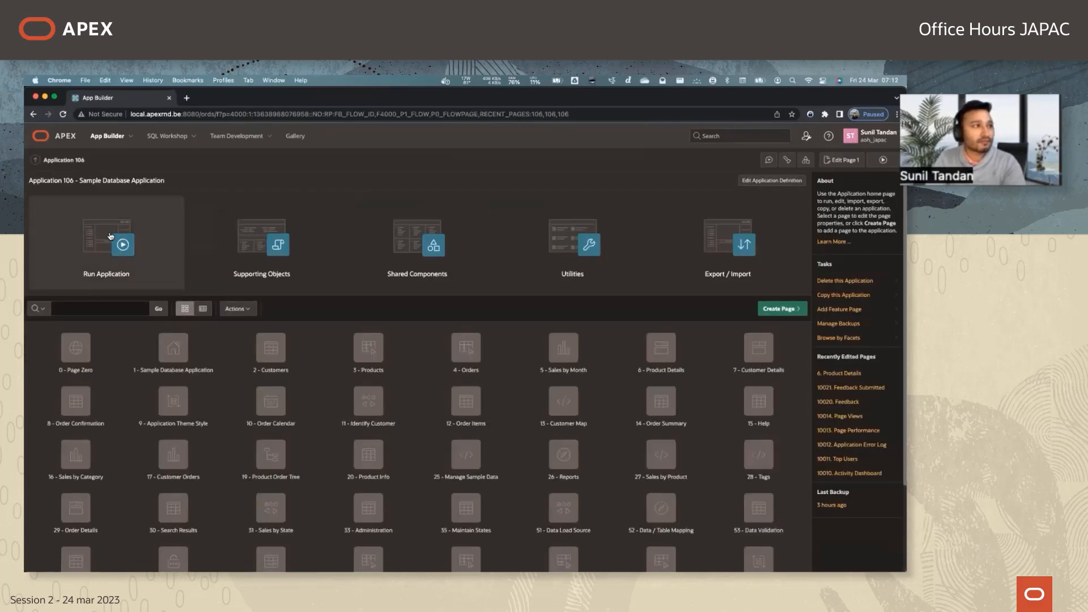
pyautogui.click(82, 173)
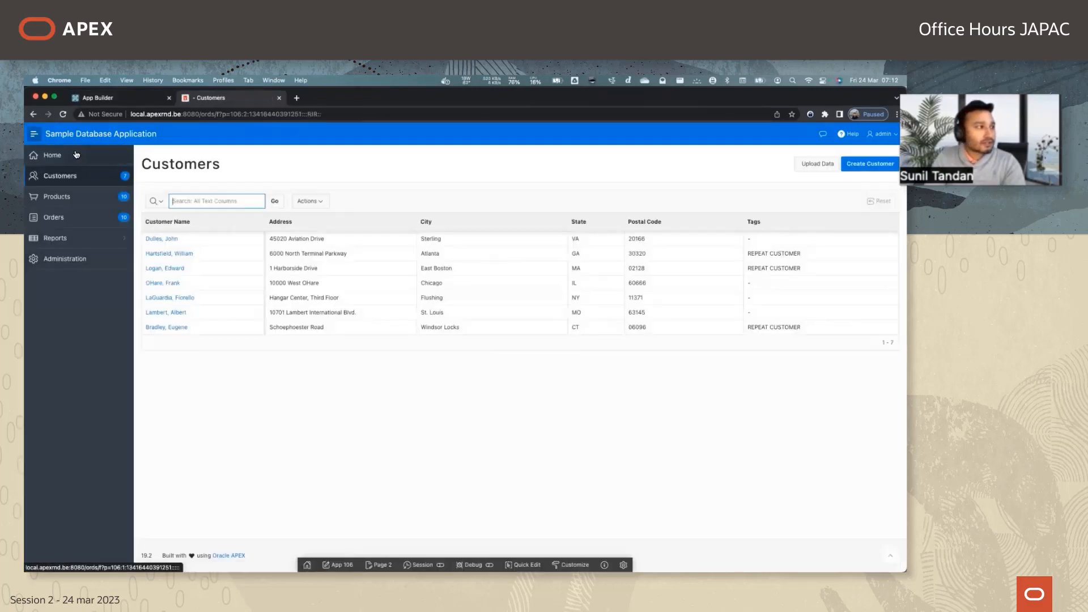
pyautogui.click(77, 155)
pyautogui.scroll(-3, 359, 295)
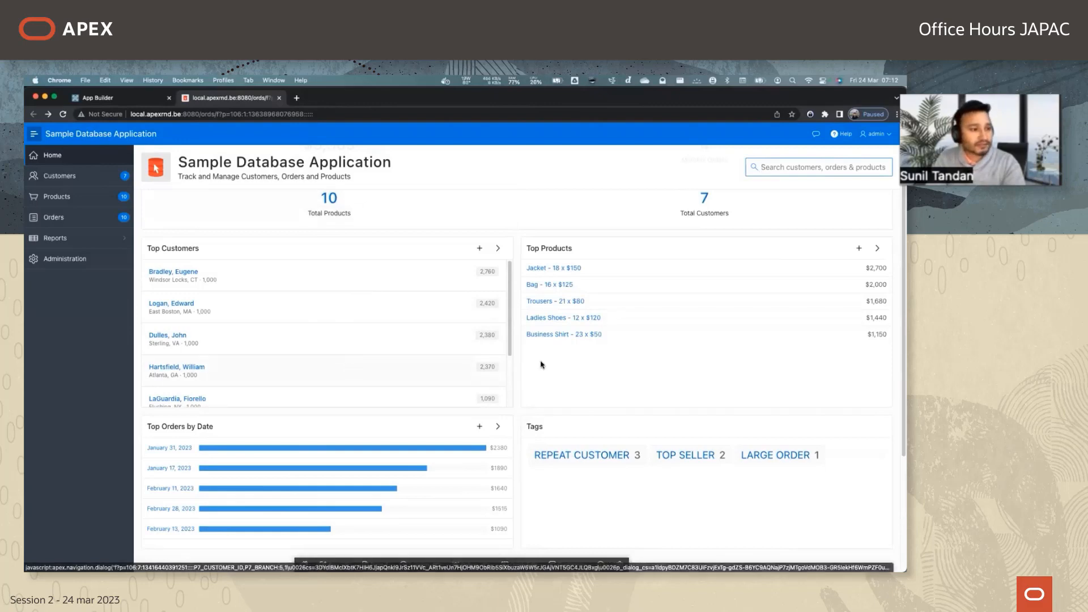
pyautogui.scroll(3, 538, 365)
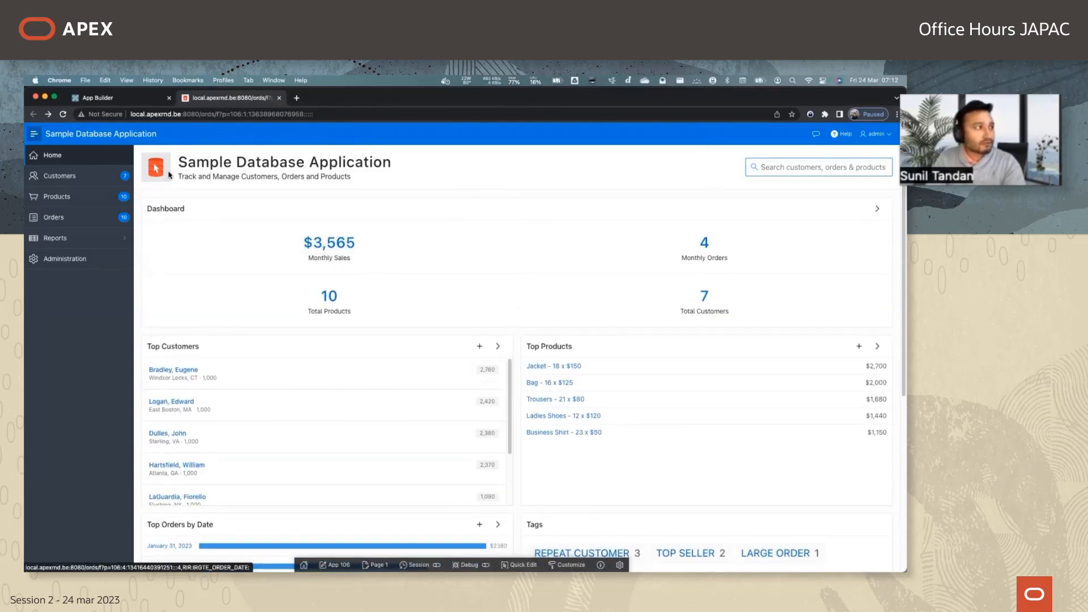
# Return to the App Builder and check the v22.2.3 and APEX Office Hours JAPAC folders in Finder.
pyautogui.click(121, 100)
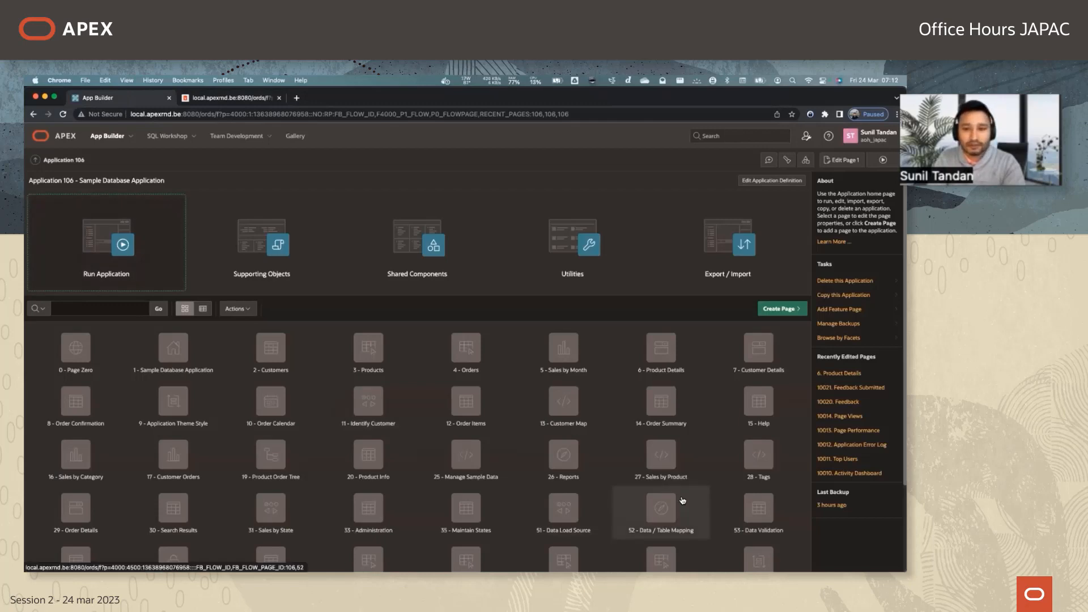
pyautogui.moveTo(682, 570); pyautogui.dragTo(409, 238)
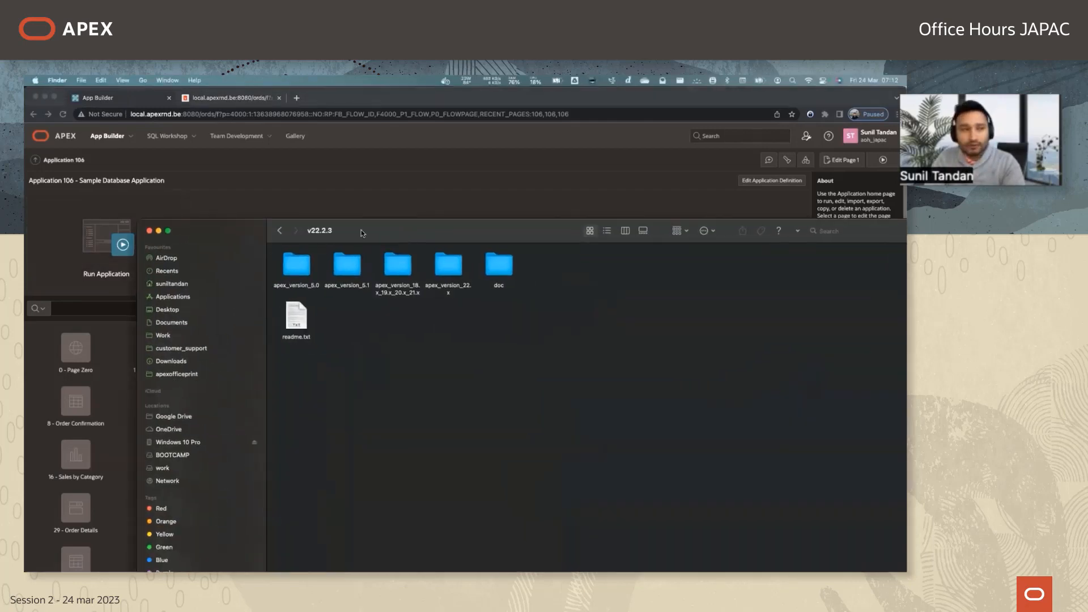
pyautogui.click(280, 230)
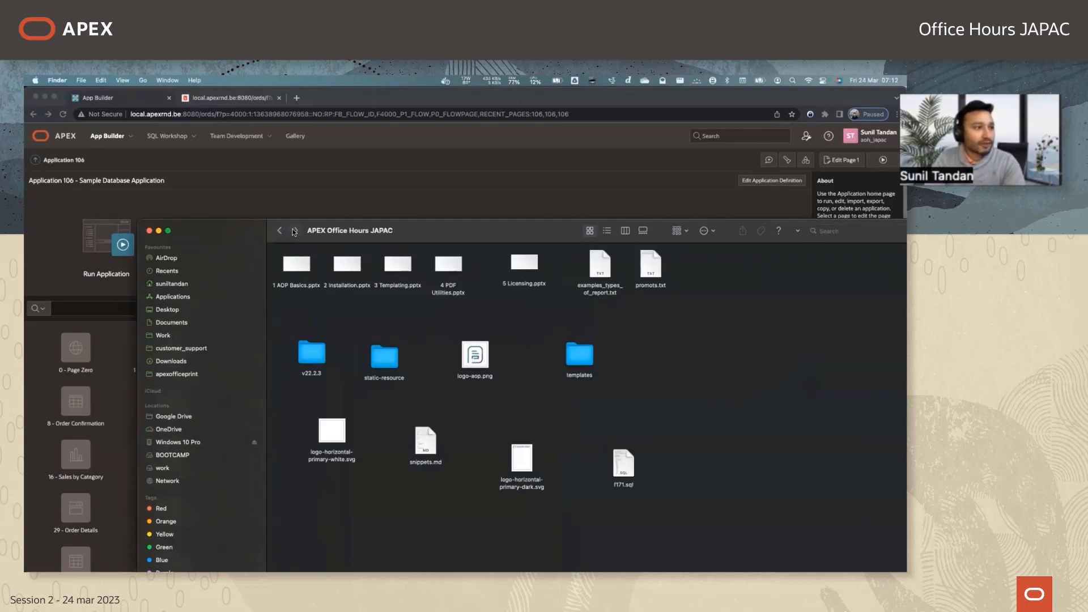
pyautogui.moveTo(317, 232); pyautogui.dragTo(397, 571)
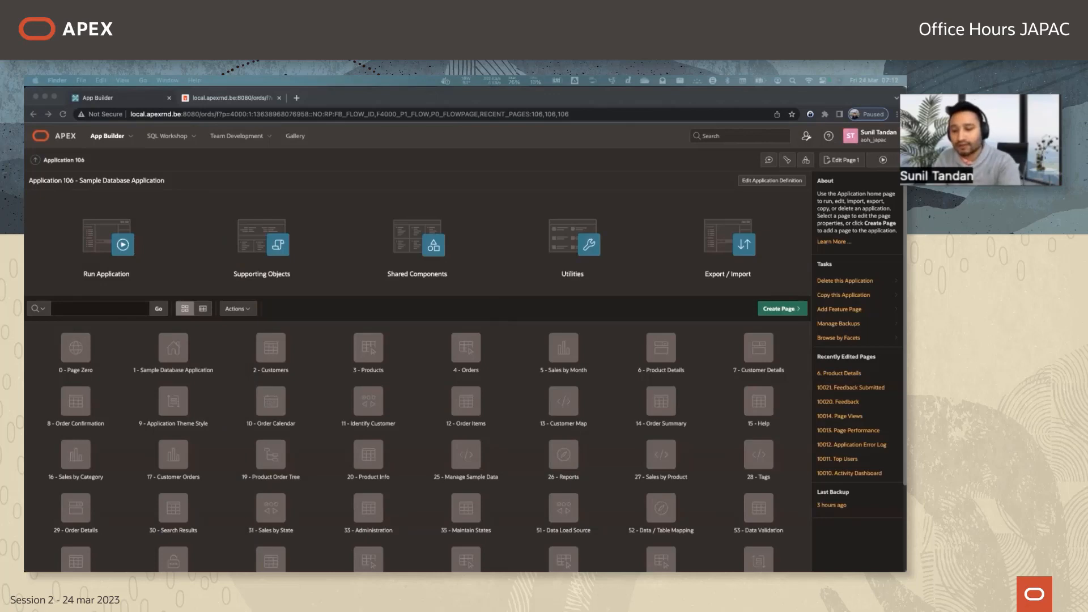
pyautogui.hotkey('ctrl', 'Right')
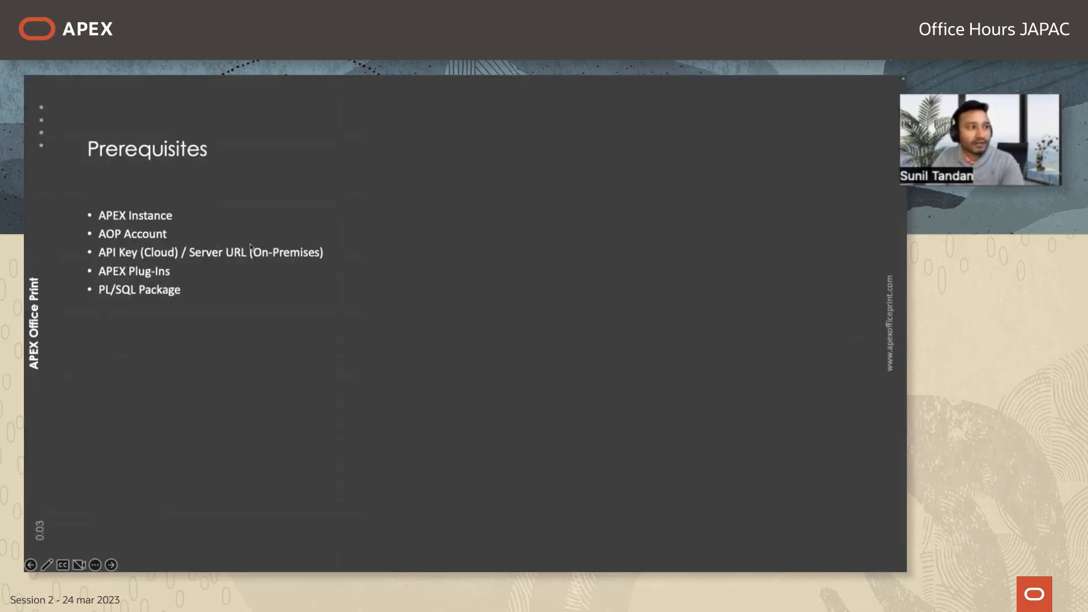
pyautogui.click(147, 277)
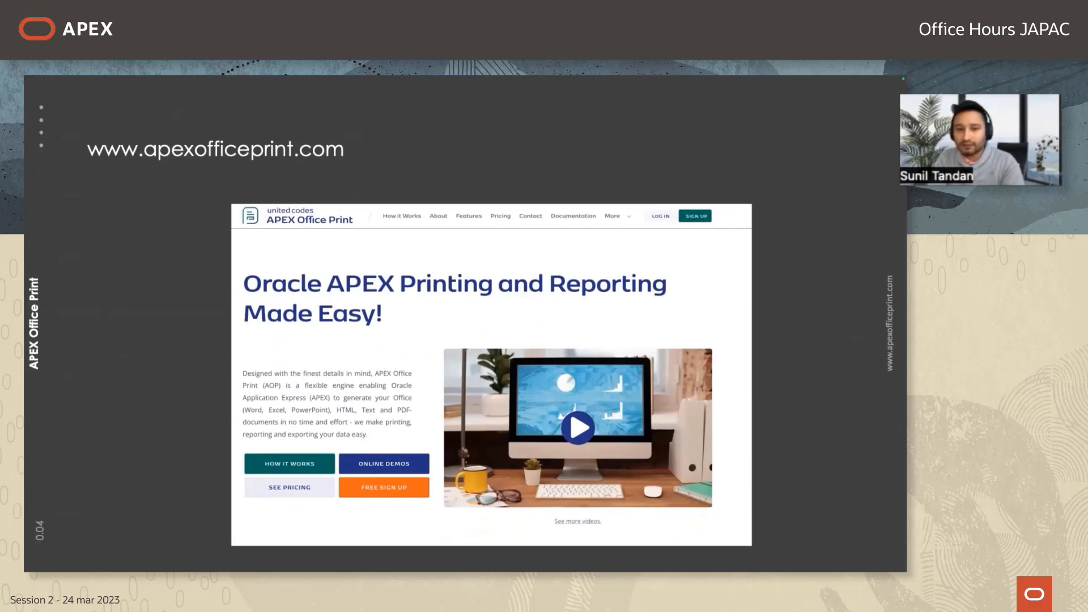
pyautogui.press('Right')
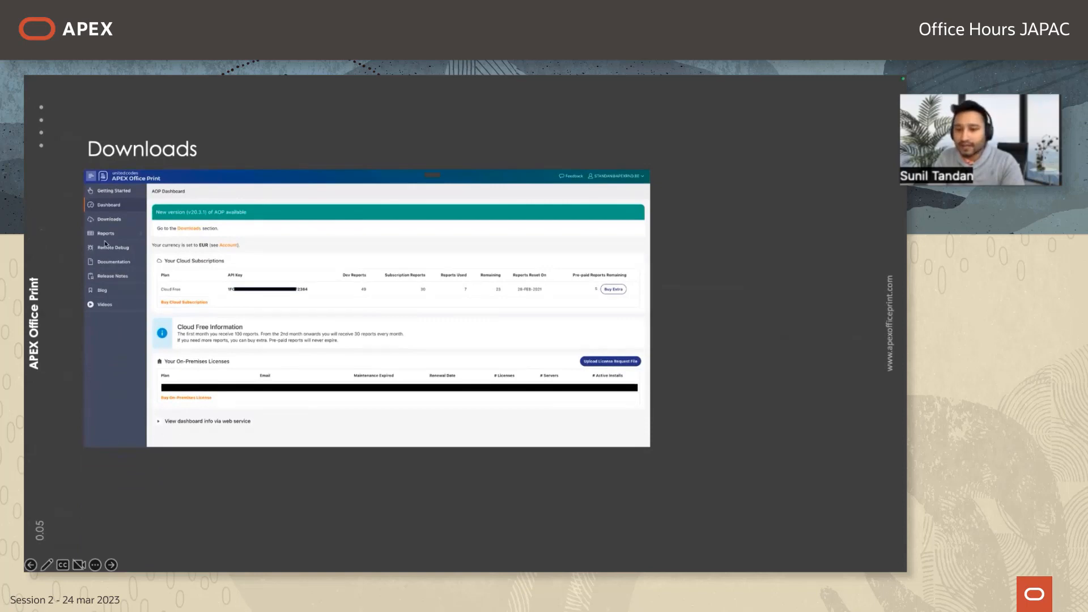
pyautogui.press('Right')
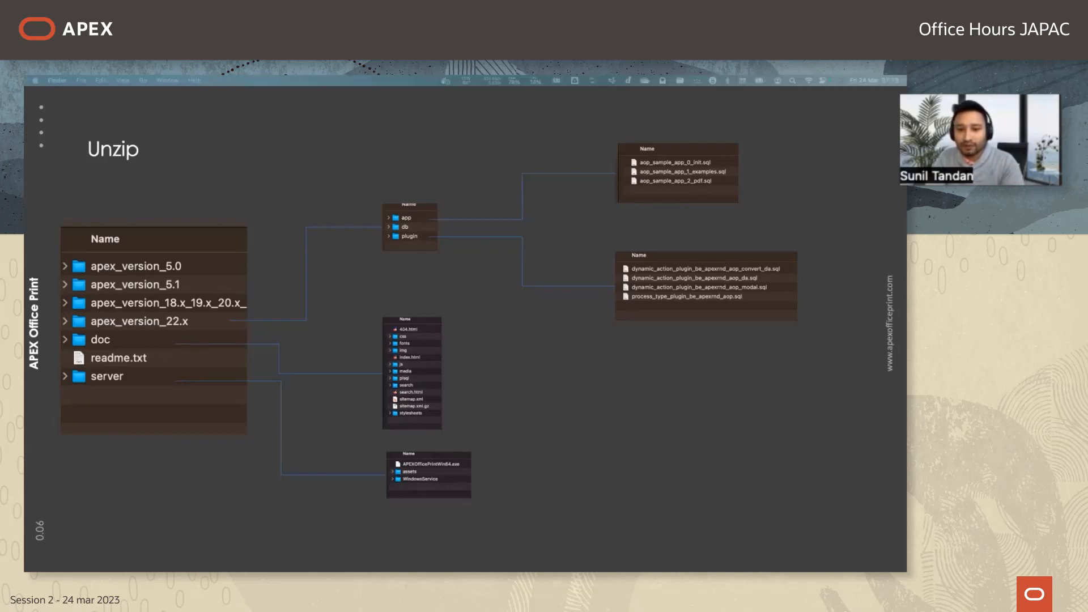
# Bring up the v22.2.3 folder in Finder and show its contents as a list.
pyautogui.moveTo(906, 417); pyautogui.dragTo(530, 294)
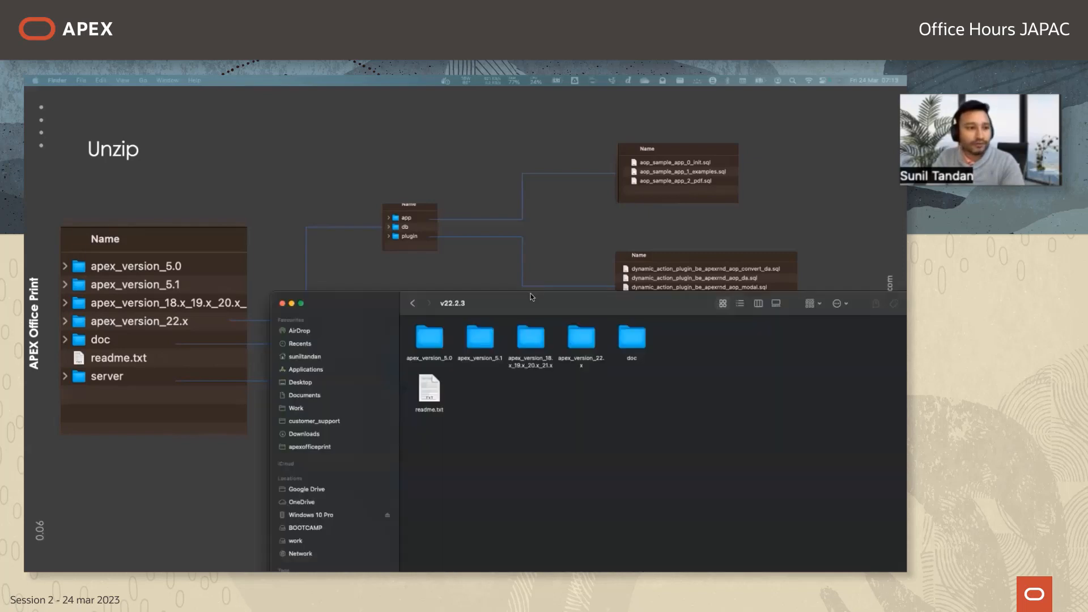
pyautogui.click(722, 297)
pyautogui.moveTo(683, 295); pyautogui.dragTo(590, 176)
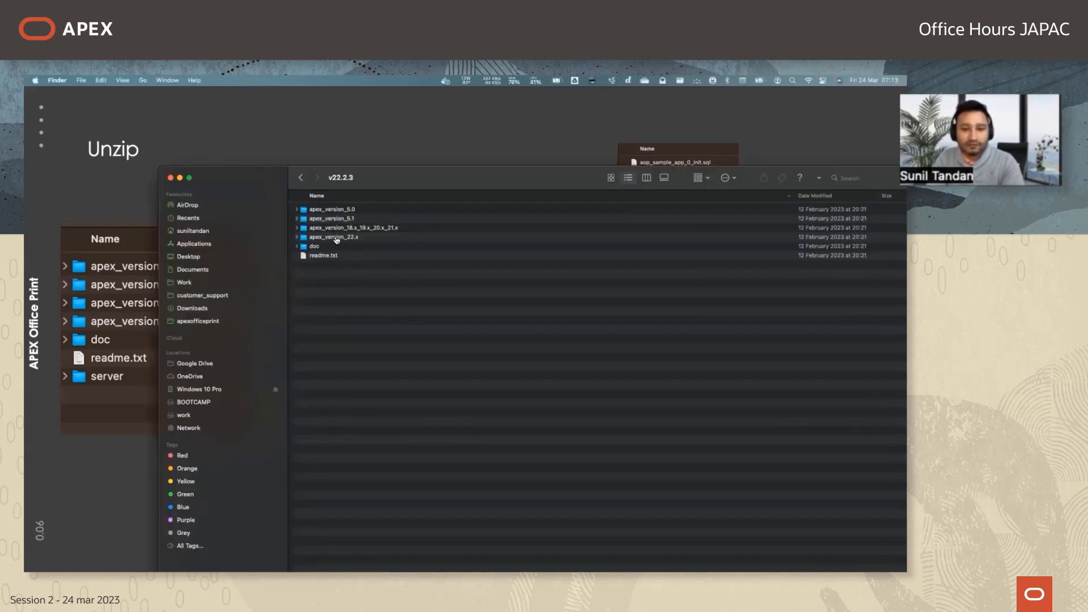
# Switch to Chrome and open SQL Scripts in the APEX workspace's SQL Workshop.
pyautogui.press('super+Tab')
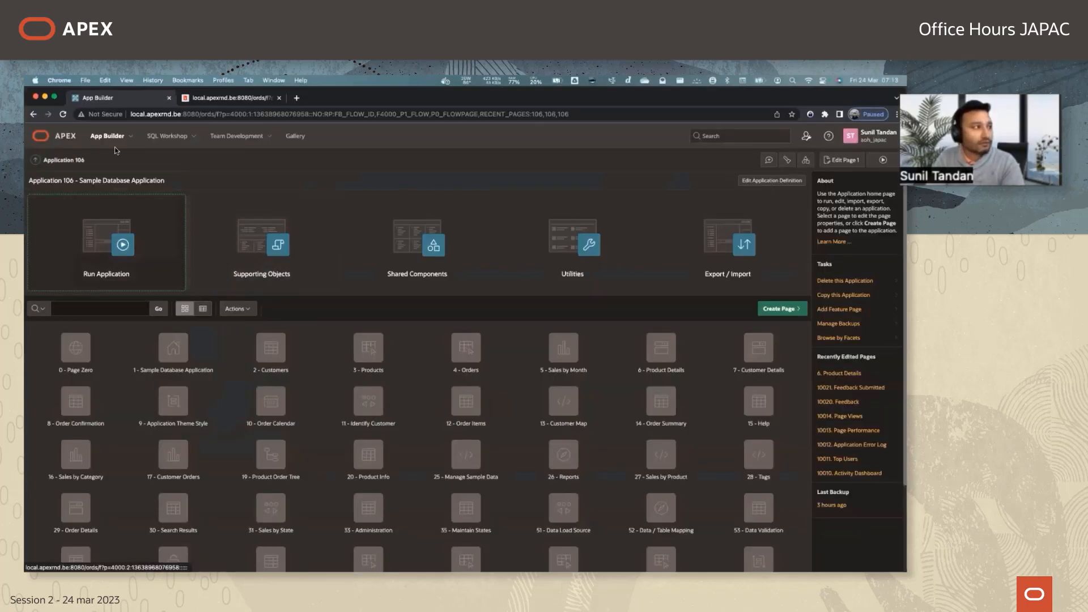
pyautogui.click(166, 136)
pyautogui.click(419, 201)
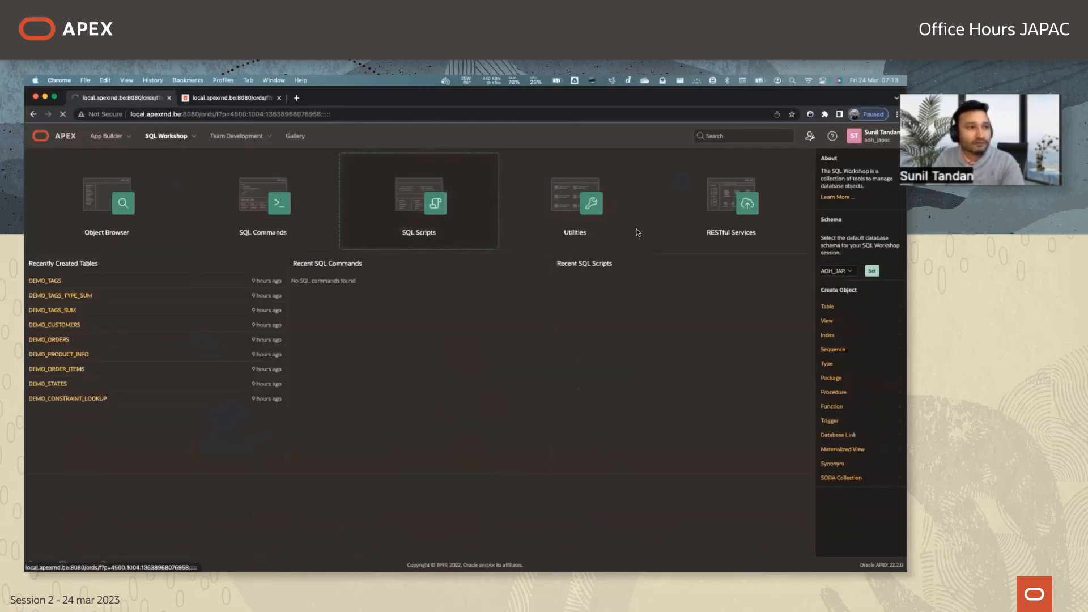
# Upload the script aop_db_pkg.sql from the db folder of apex_version_22.x inside v22.2.3.
pyautogui.click(716, 185)
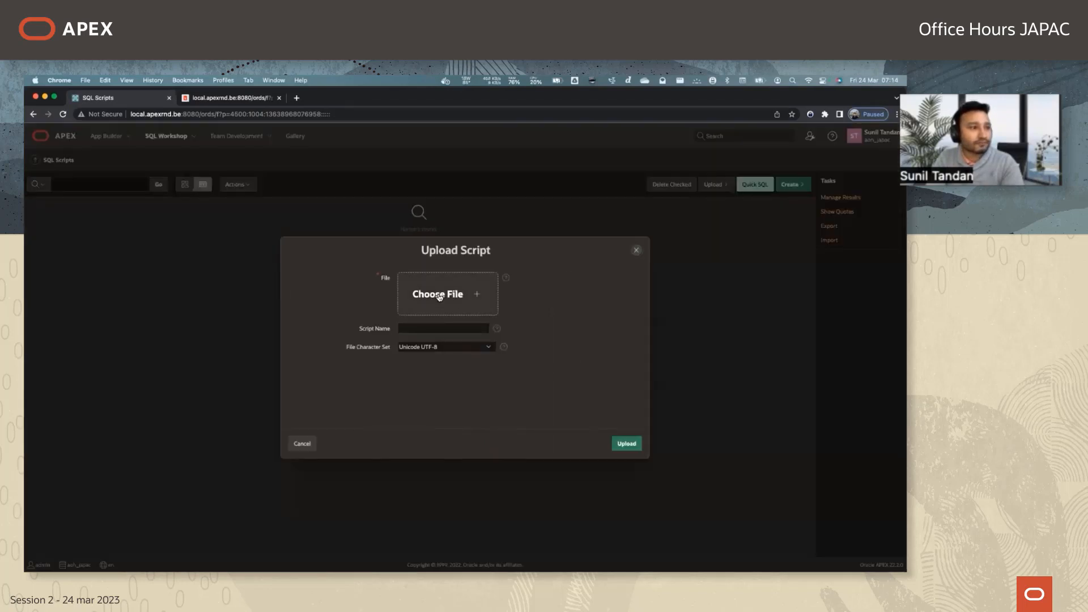
pyautogui.click(440, 297)
pyautogui.click(473, 252)
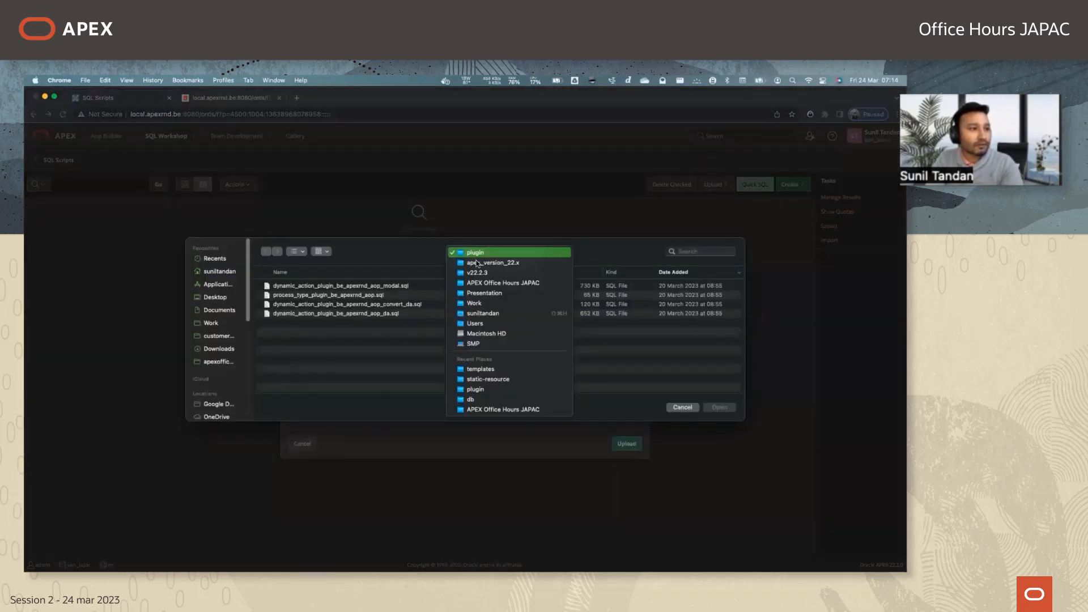
pyautogui.click(477, 267)
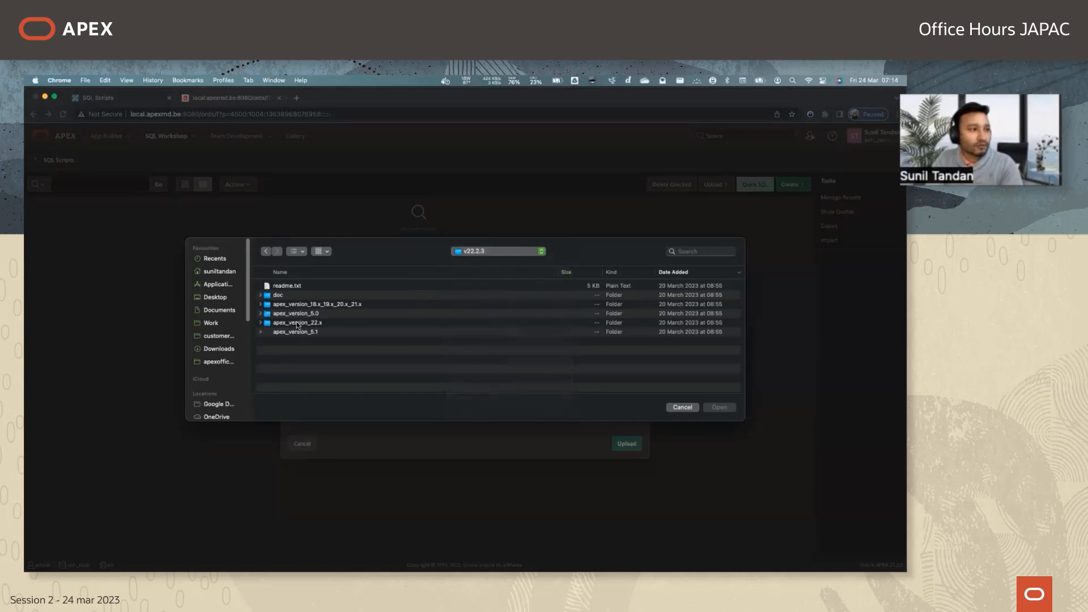
pyautogui.doubleClick(299, 323)
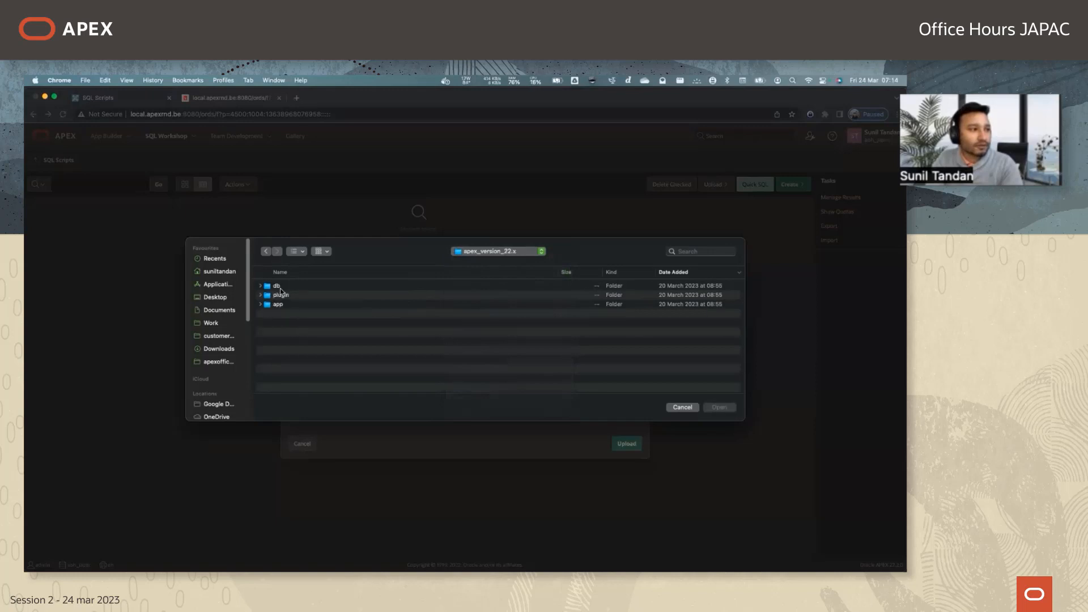
pyautogui.doubleClick(280, 288)
pyautogui.click(294, 304)
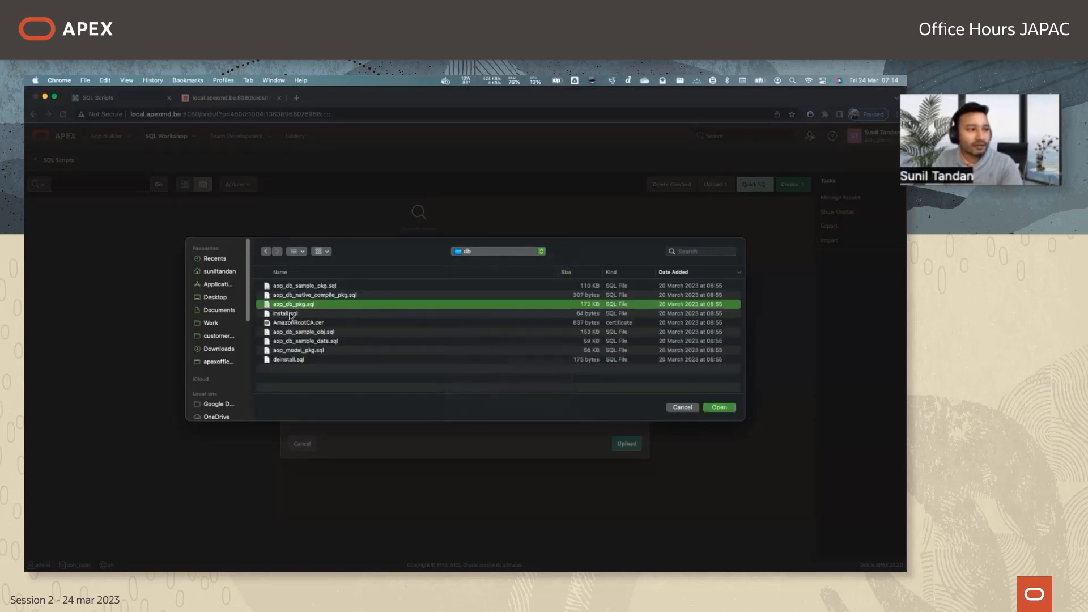
pyautogui.click(716, 408)
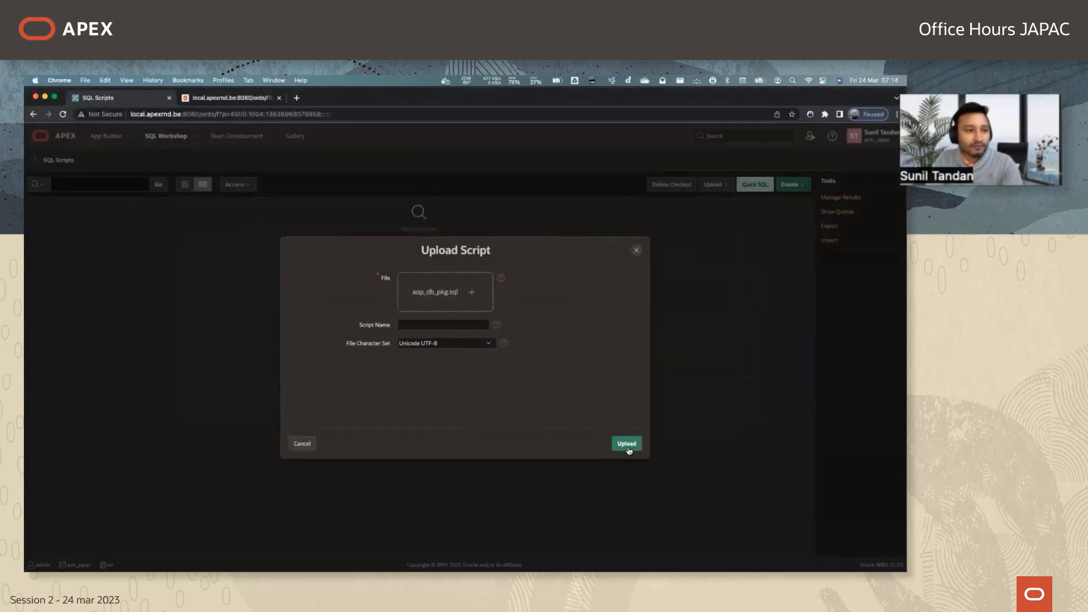
pyautogui.click(627, 445)
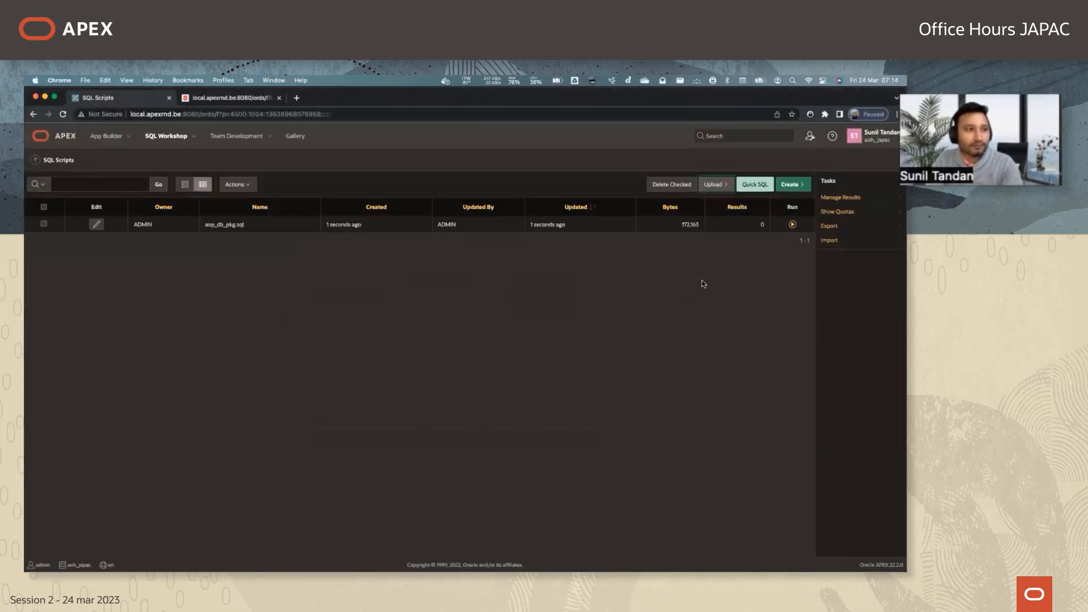
# Run the uploaded aop_db_pkg.sql script.
pyautogui.click(793, 226)
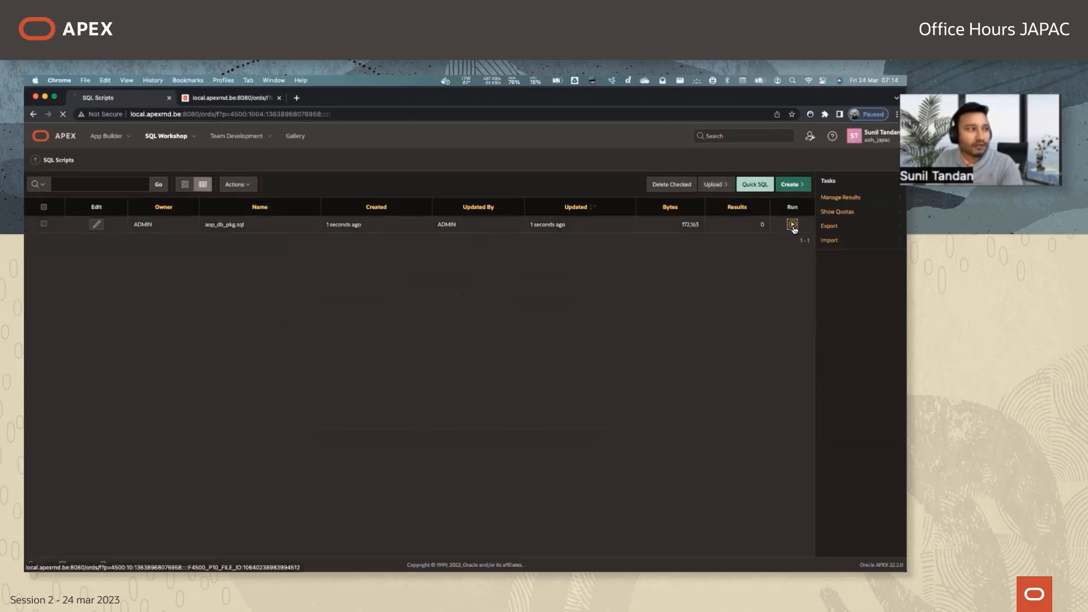
pyautogui.click(508, 450)
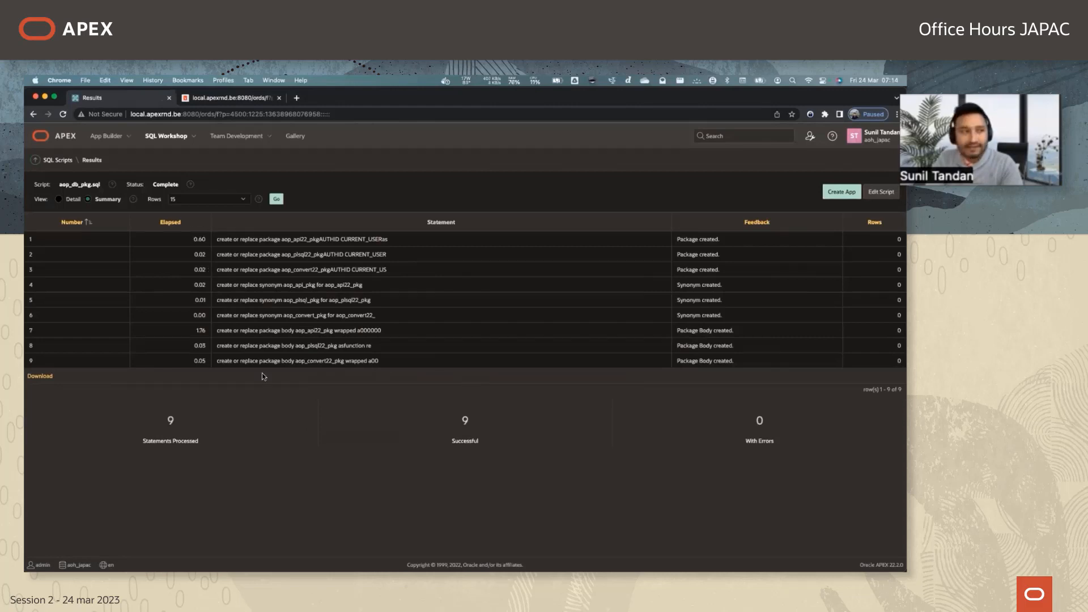
# Open the Sample Database Application in App Builder and run it.
pyautogui.click(63, 136)
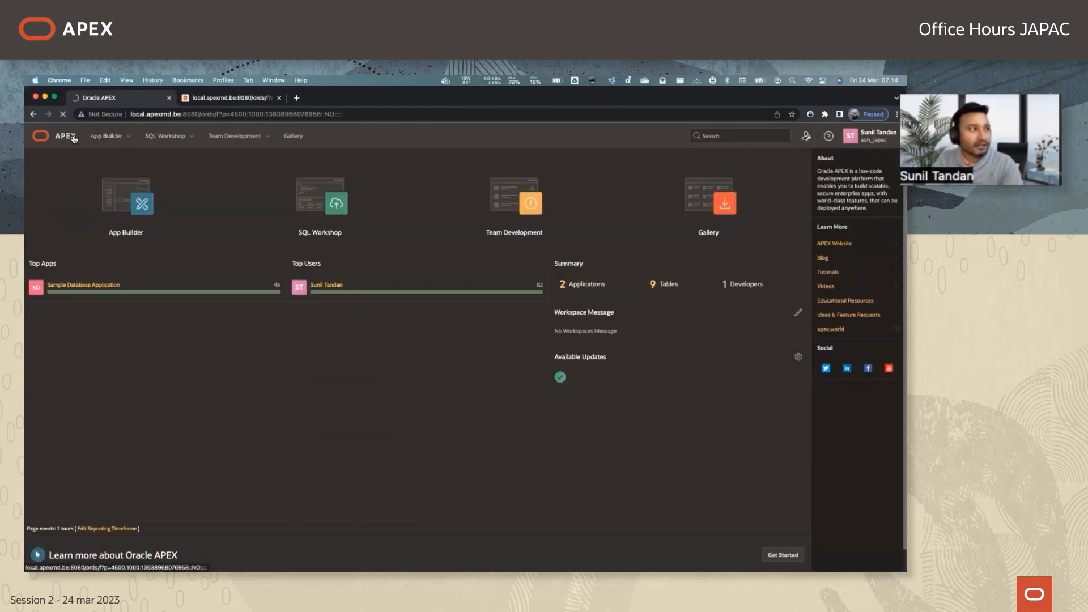
pyautogui.click(140, 205)
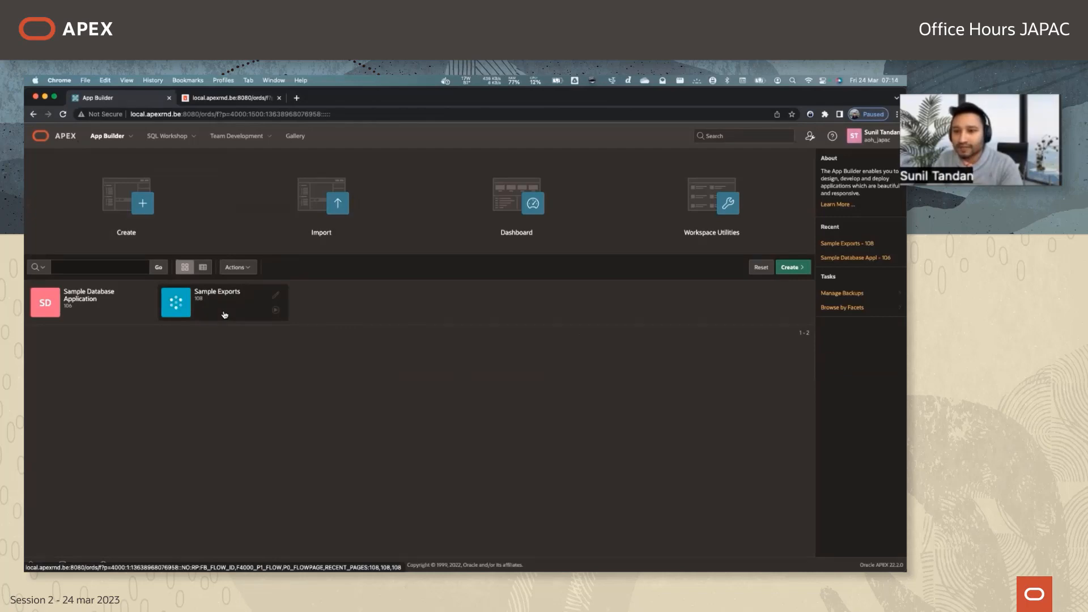
pyautogui.click(77, 299)
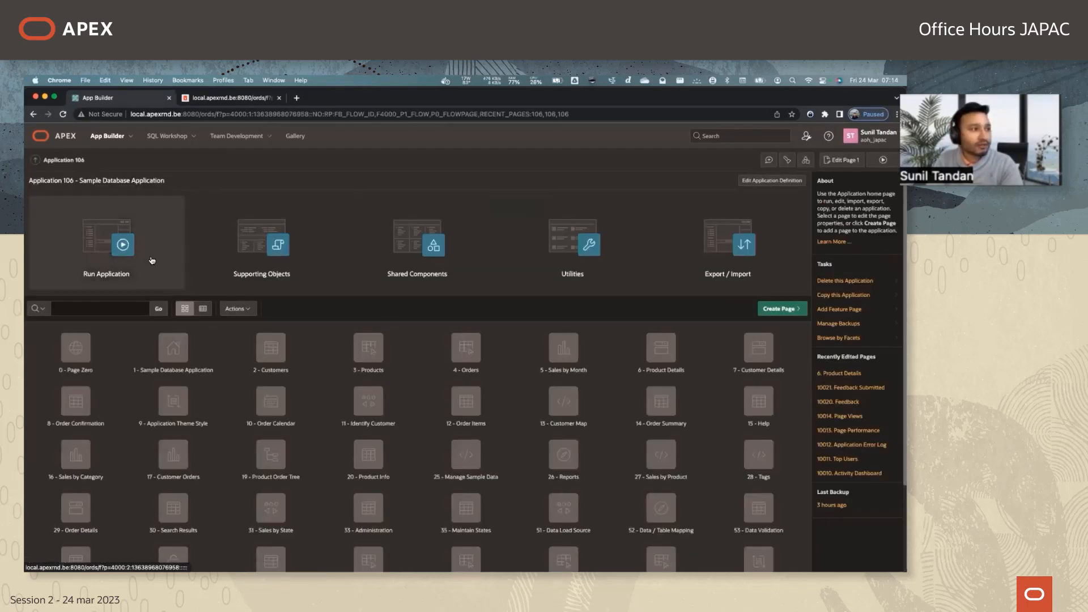
pyautogui.click(152, 261)
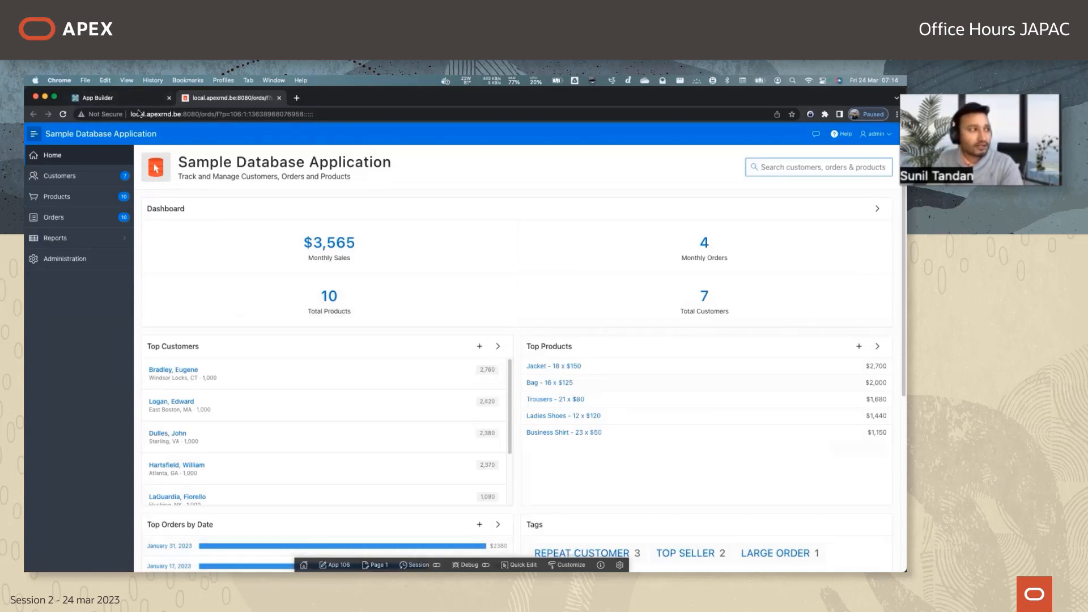
# Start a plug-in import from the shared components of application 106.
pyautogui.click(114, 98)
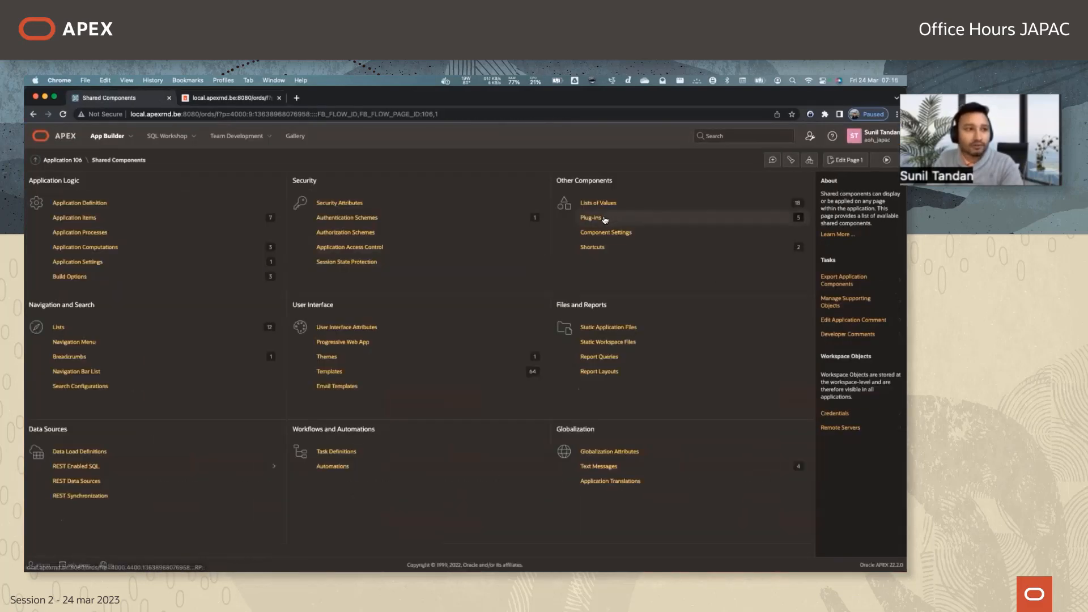
pyautogui.click(604, 219)
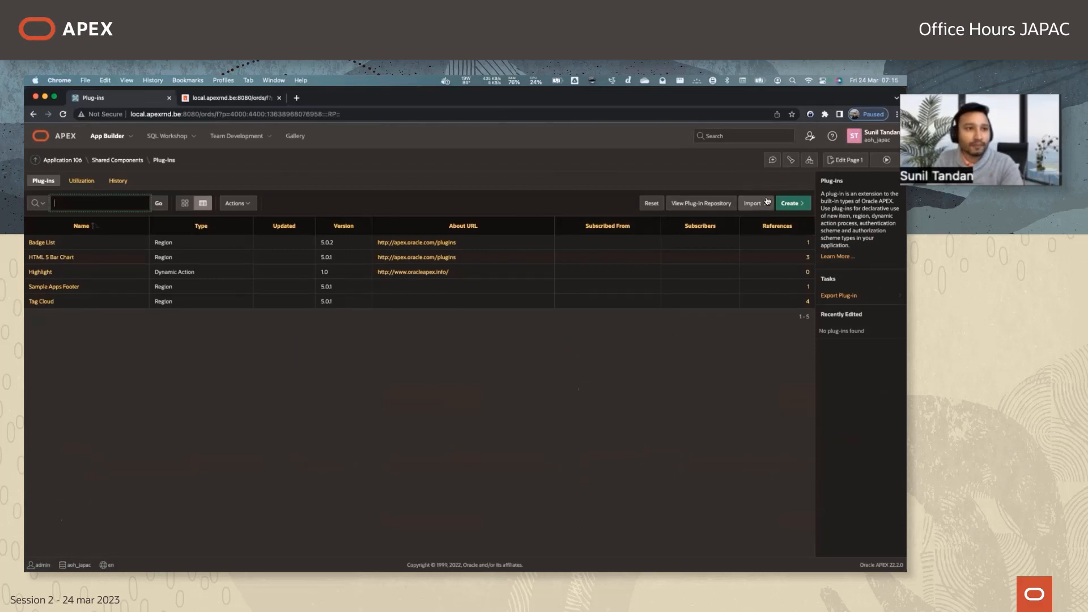
pyautogui.click(764, 203)
# Choose dynamic_action_plugin_be_apexrnd_aop_da.sql from the plugin folder of apex_version_22.x as the file to import.
pyautogui.click(450, 279)
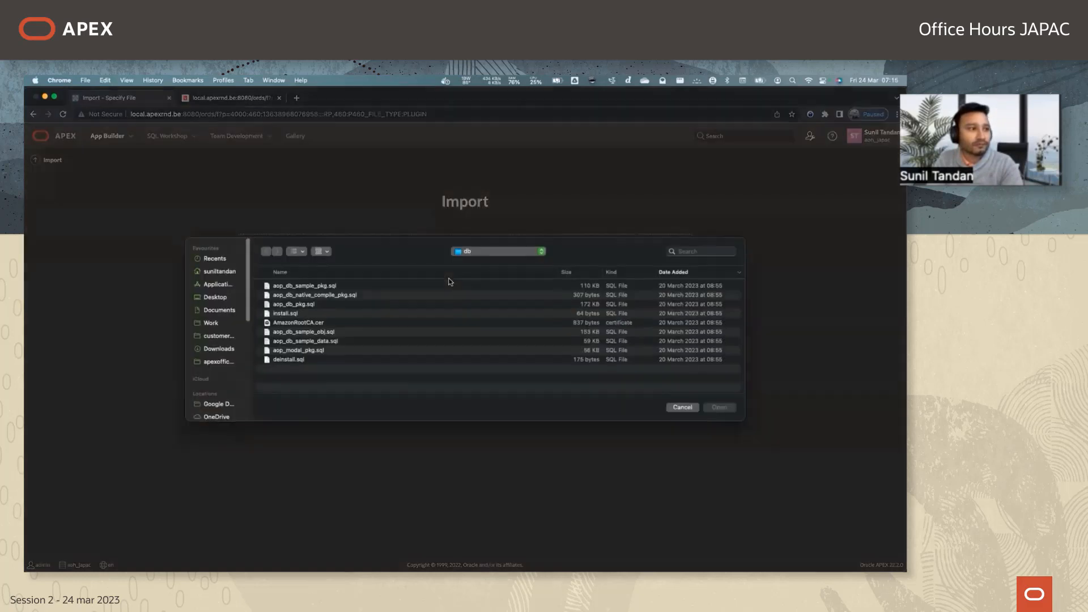
pyautogui.click(493, 252)
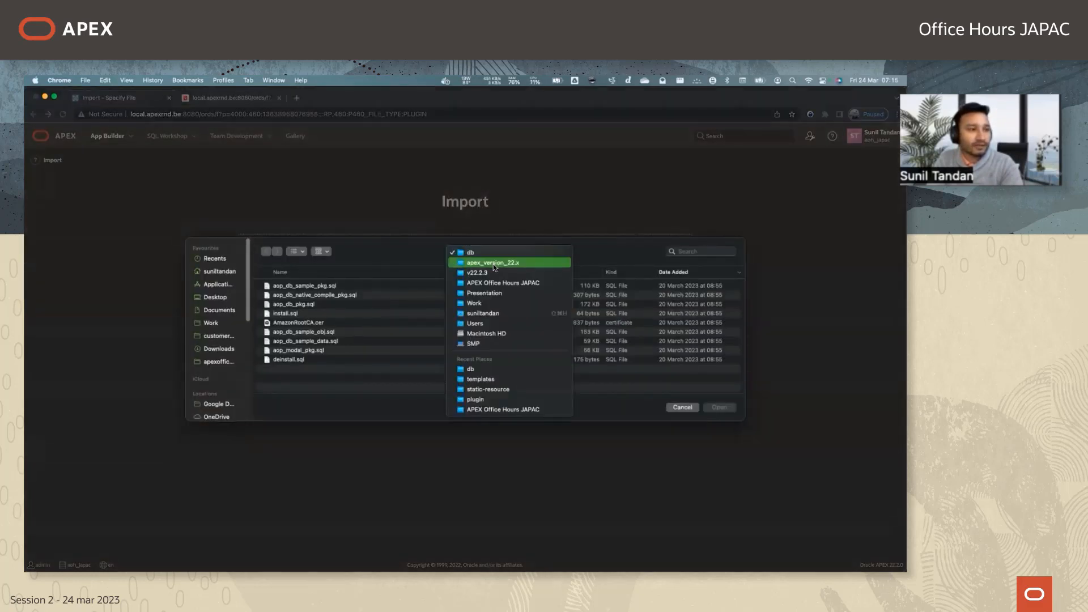
pyautogui.click(493, 263)
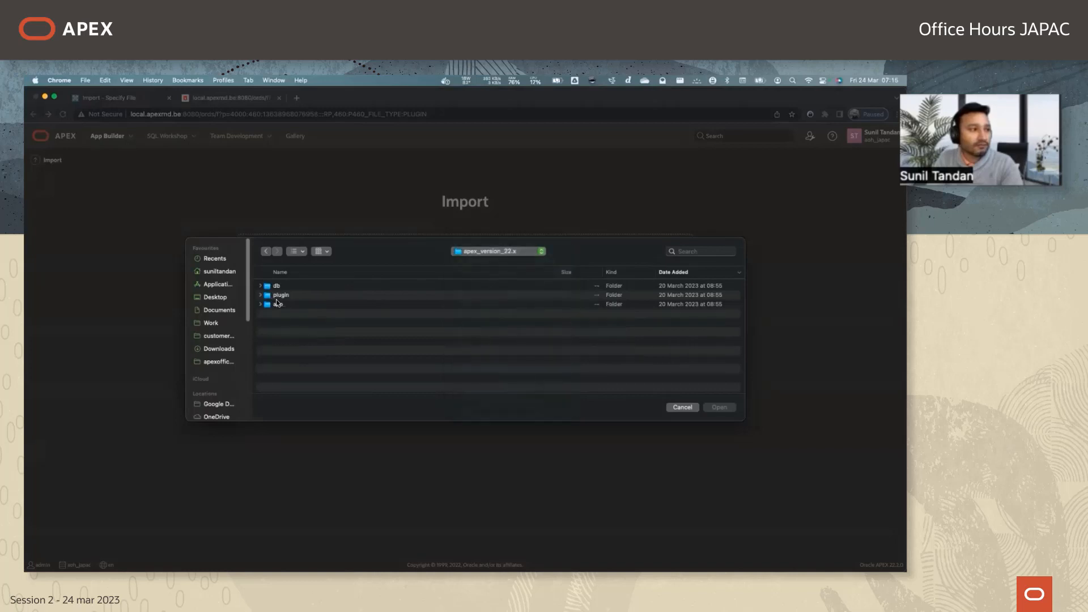
pyautogui.doubleClick(278, 295)
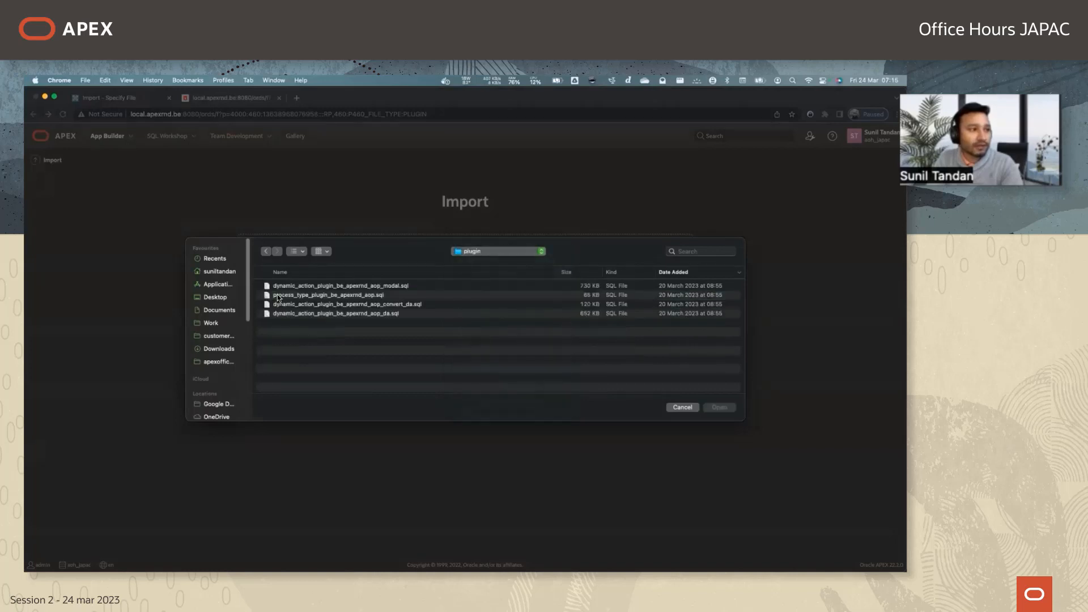
pyautogui.click(359, 314)
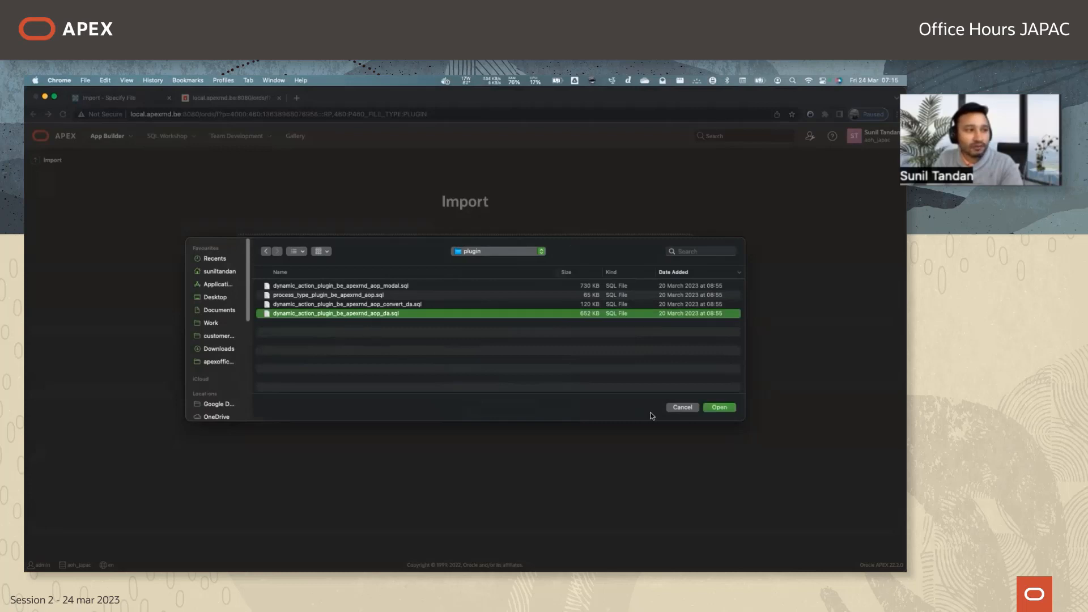
pyautogui.click(731, 408)
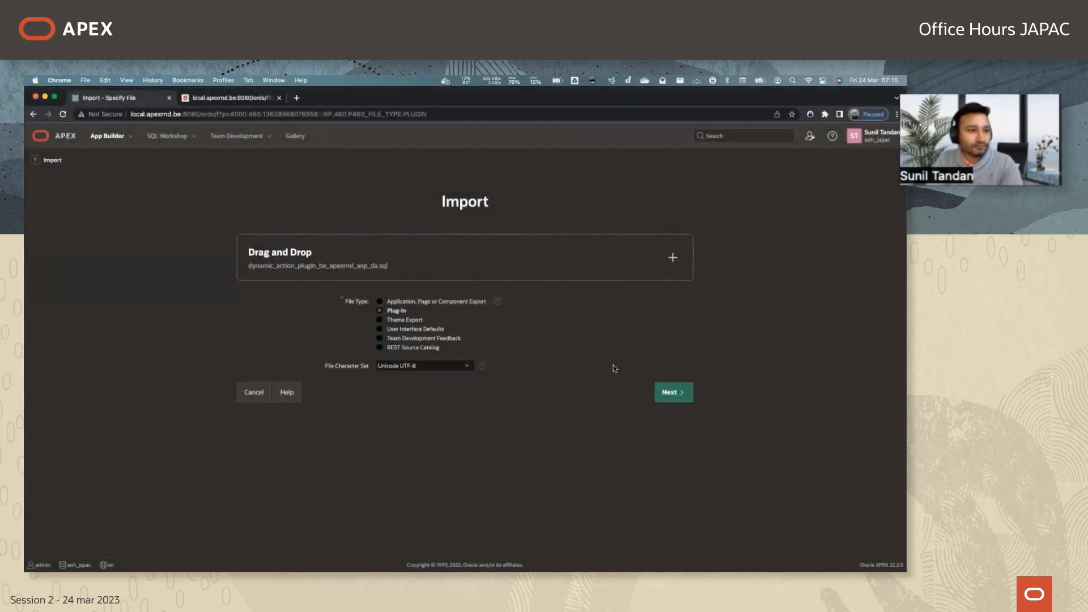
# Import the chosen file and install the AOP dynamic action plug-in into application 106 Sample Database Application.
pyautogui.click(669, 393)
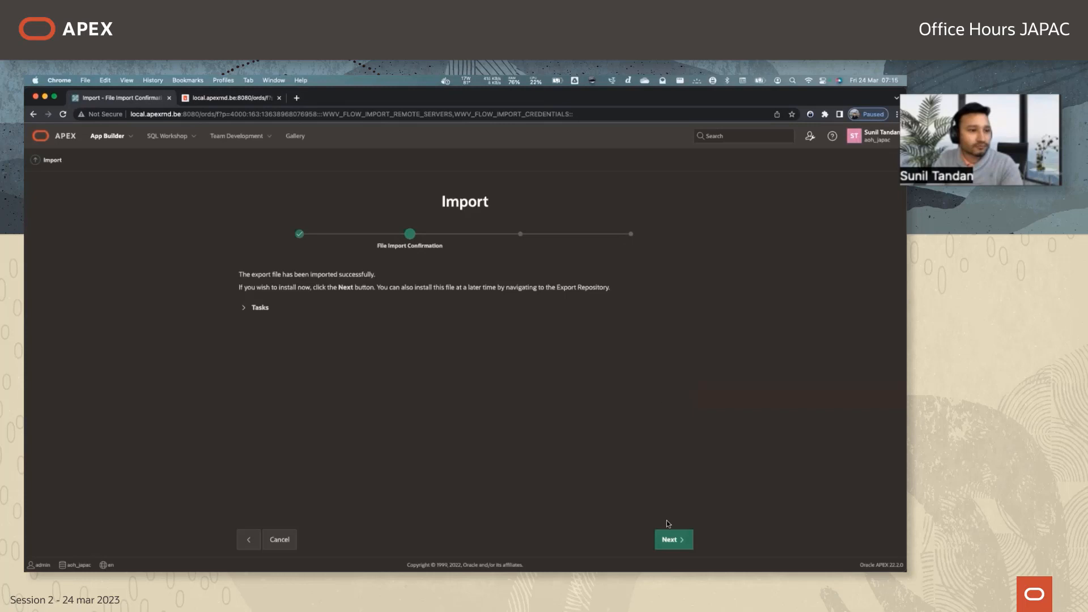
pyautogui.click(671, 538)
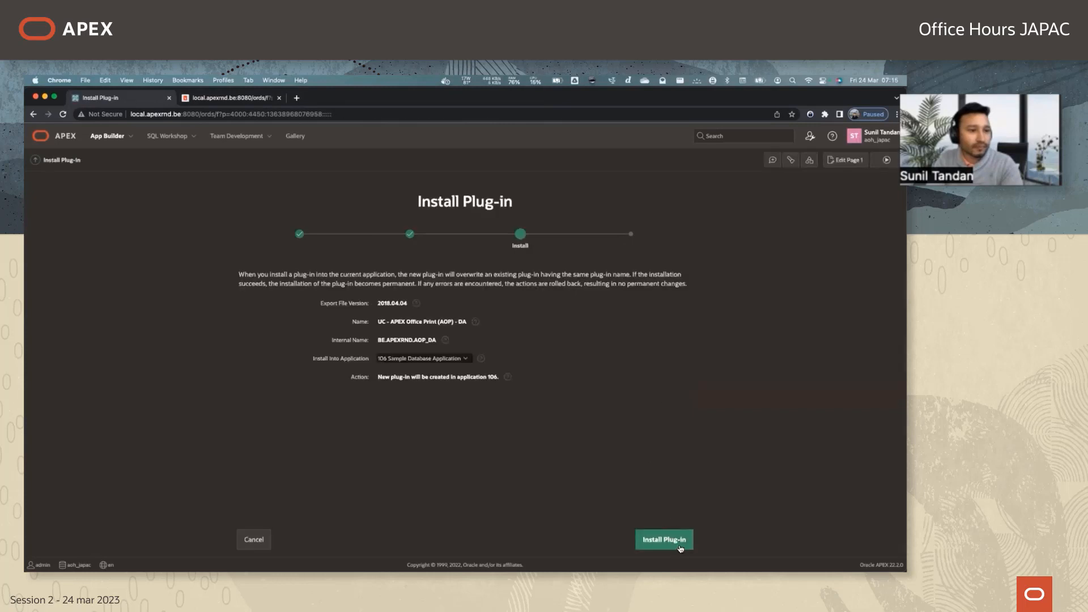
pyautogui.click(679, 545)
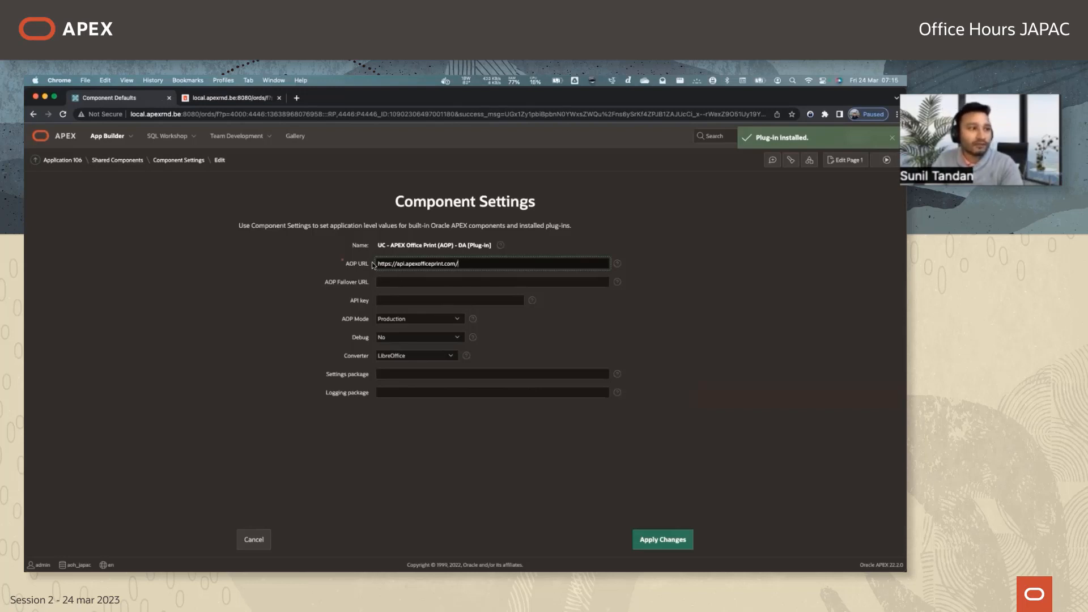
pyautogui.press('super+a')
pyautogui.press('super+c')
pyautogui.press('super+t')
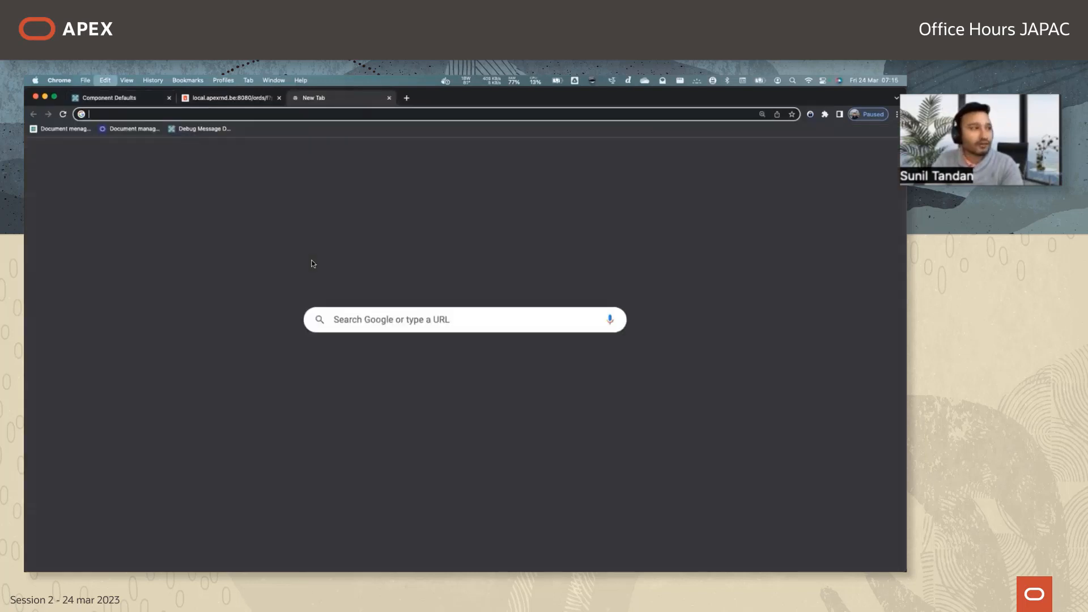
pyautogui.press('super+v')
pyautogui.press('Return')
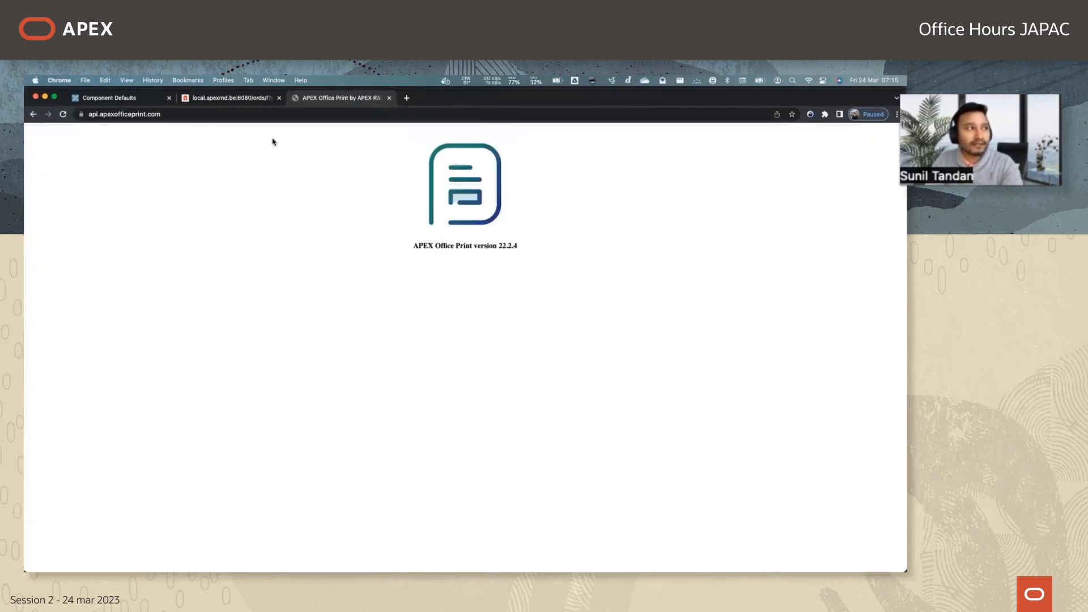
pyautogui.press('super+w')
# Select the AOP URL value for replacement and open the local AOP server at local.apexrnd.be:8223 in a new tab.
pyautogui.click(385, 298)
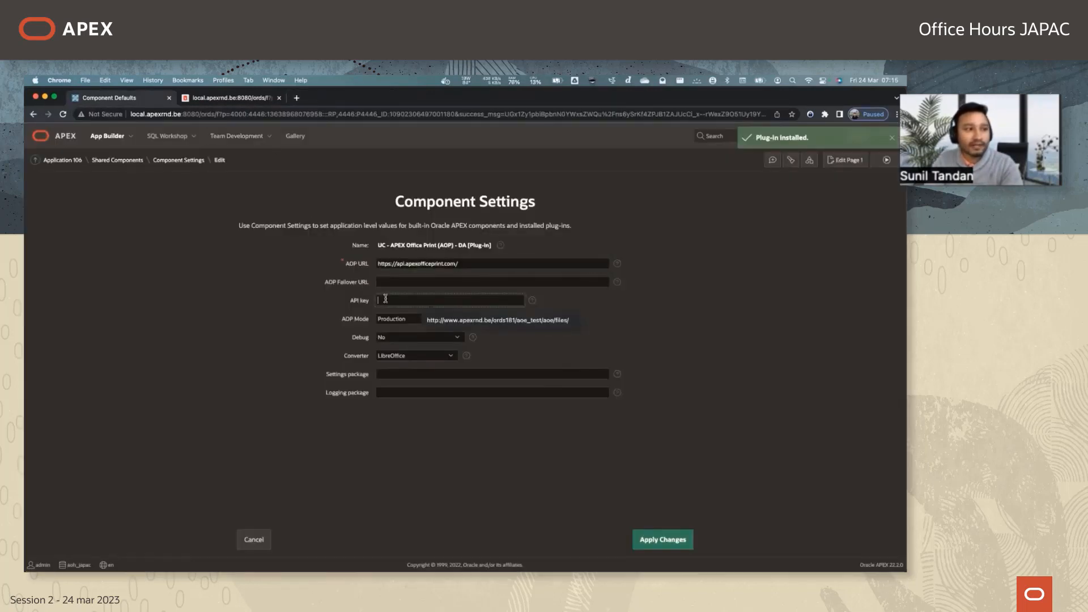
pyautogui.tripleClick(477, 264)
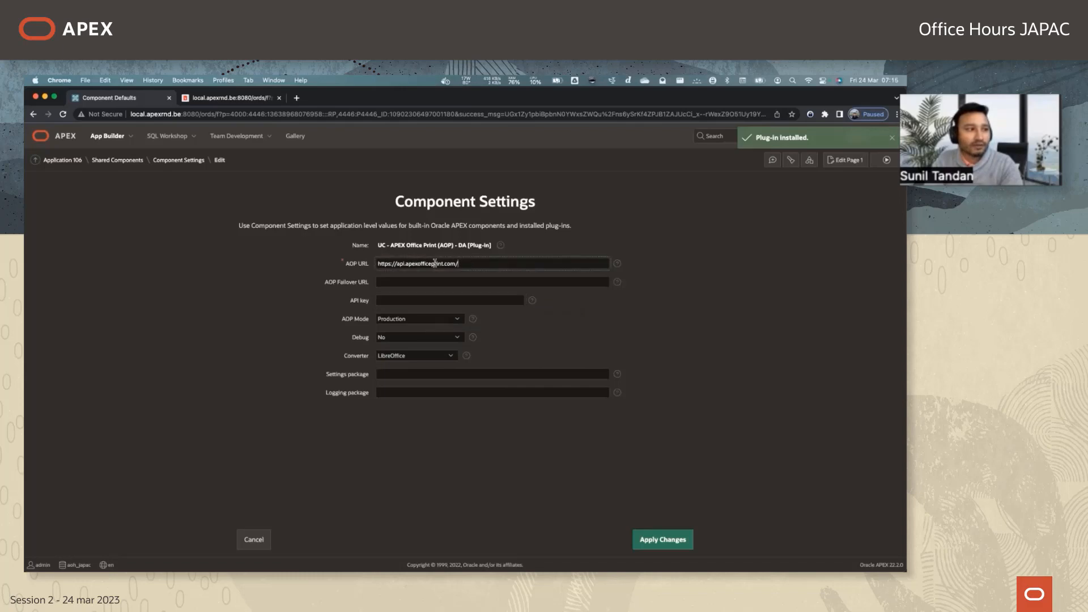
pyautogui.click(295, 101)
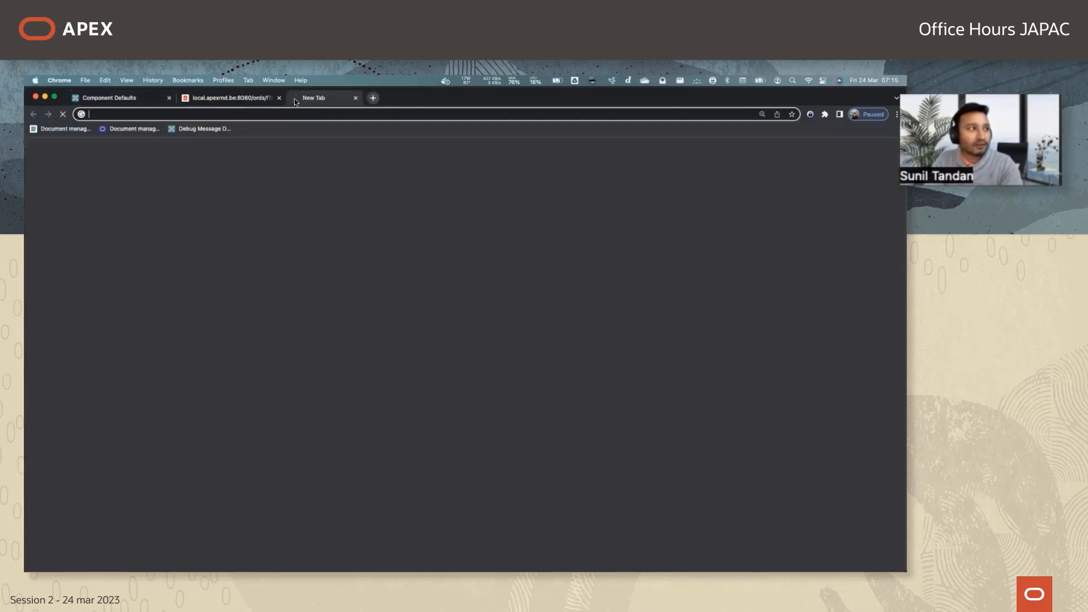
pyautogui.write('local.apexrnd.be:8223')
pyautogui.press('Return')
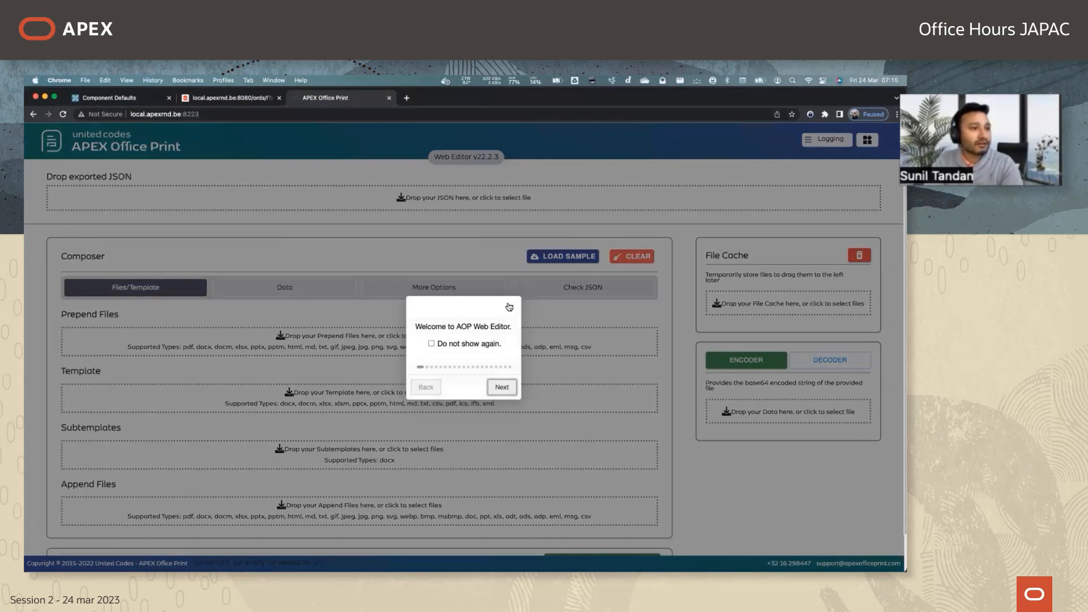
pyautogui.click(509, 306)
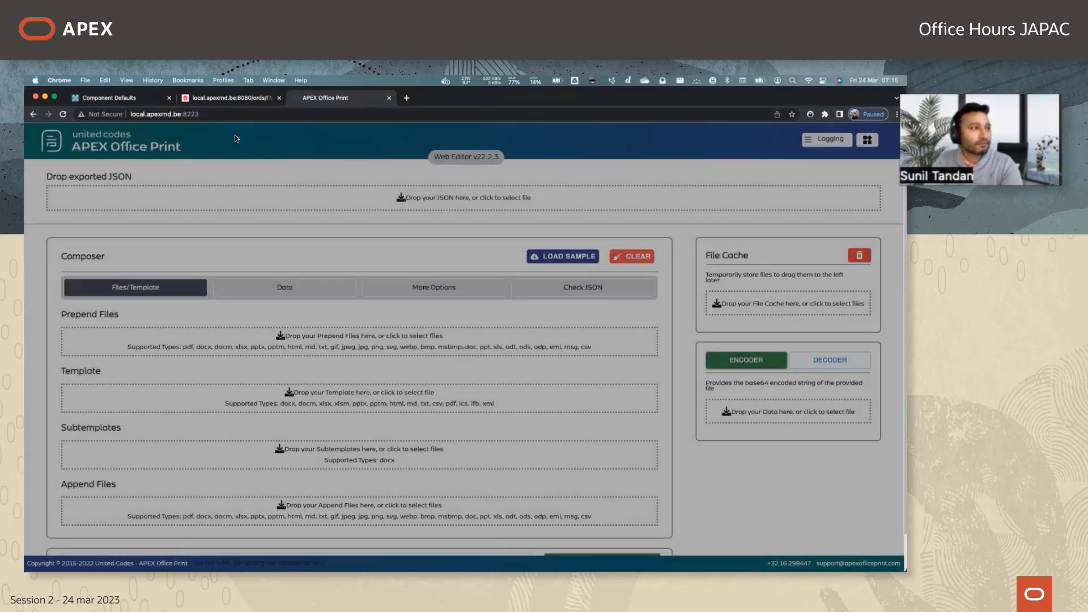
pyautogui.click(220, 115)
pyautogui.click(145, 98)
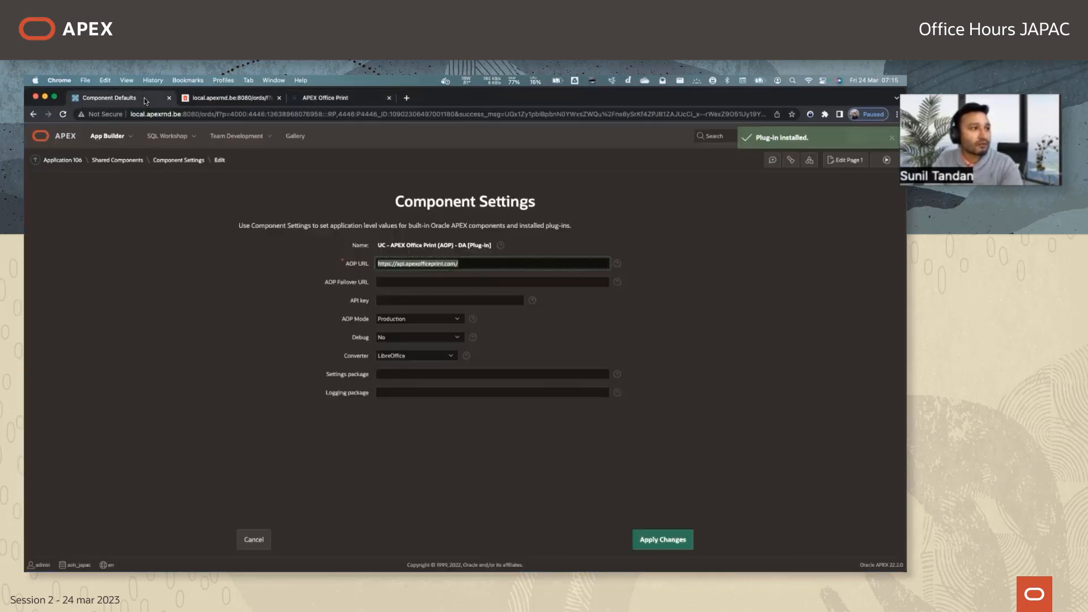
pyautogui.press('super+v')
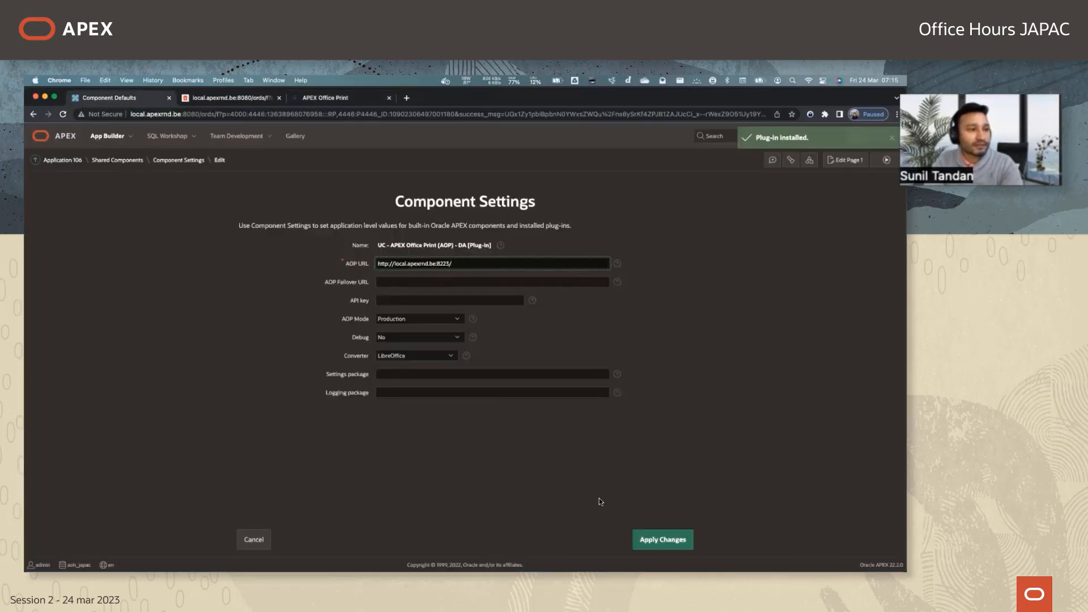
pyautogui.click(659, 536)
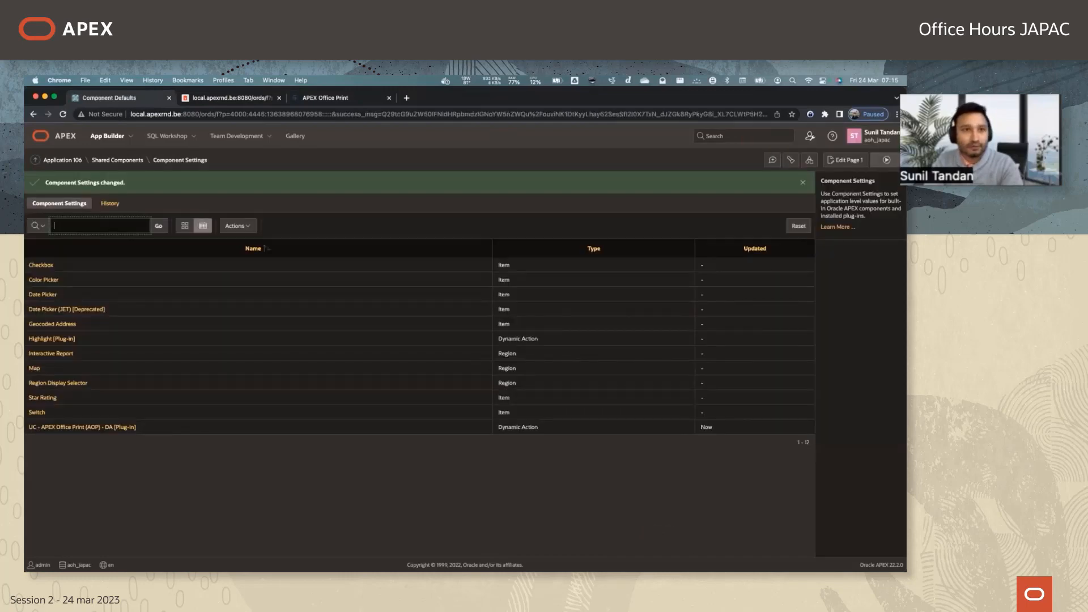
# Return to the running Sample Database Application, reload it and open its page 1 in Page Designer.
pyautogui.hotkey('ctrl', 'Tab')
pyautogui.press('super+r')
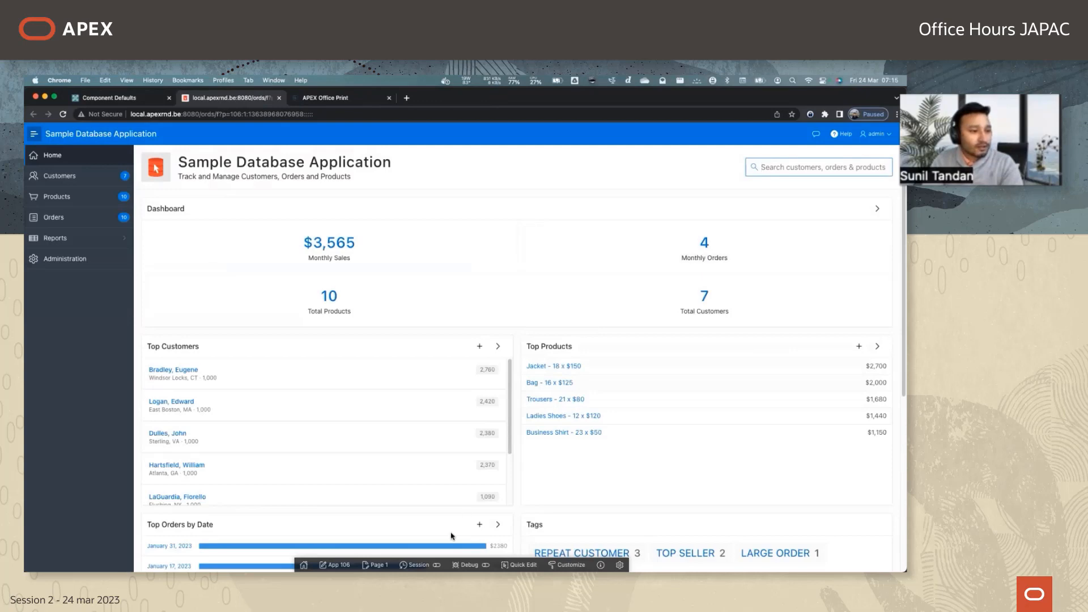
pyautogui.click(375, 565)
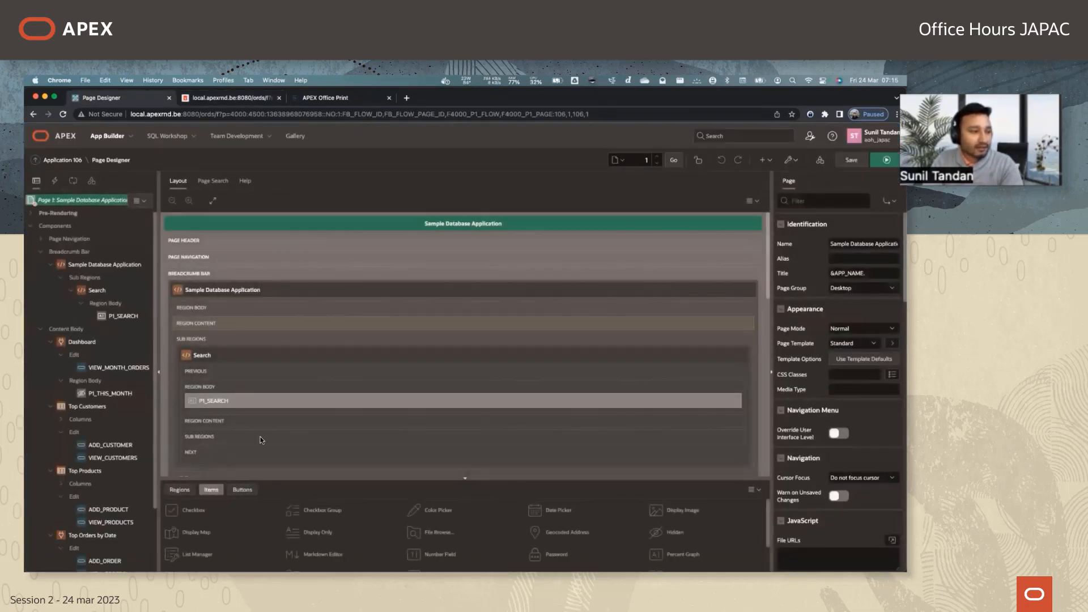
# Add a text button named Export in the Previous position of the Search region and save the page.
pyautogui.click(242, 490)
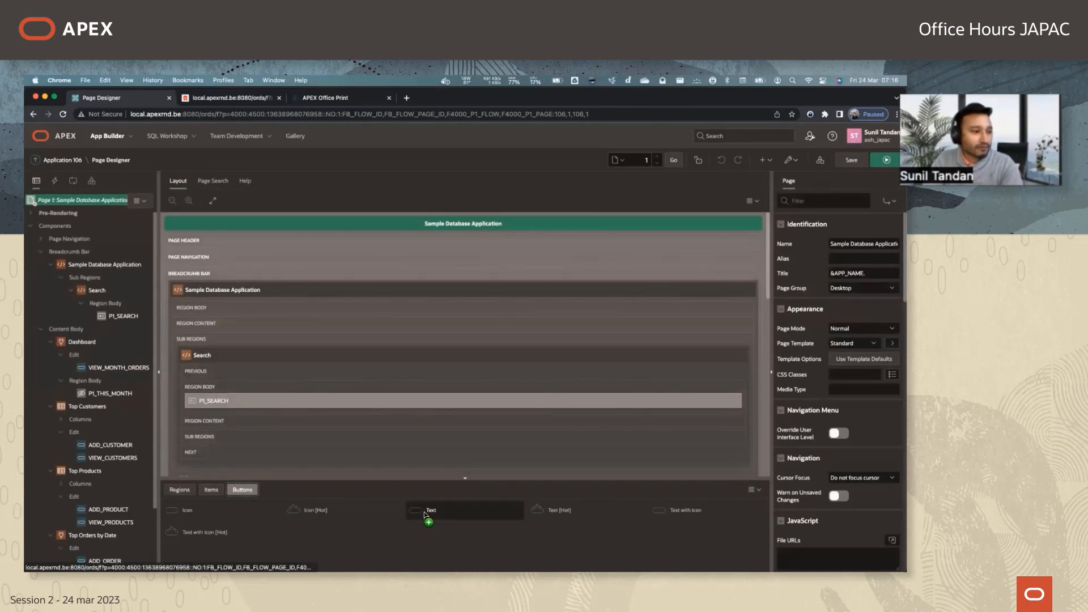
pyautogui.moveTo(431, 512); pyautogui.dragTo(196, 391)
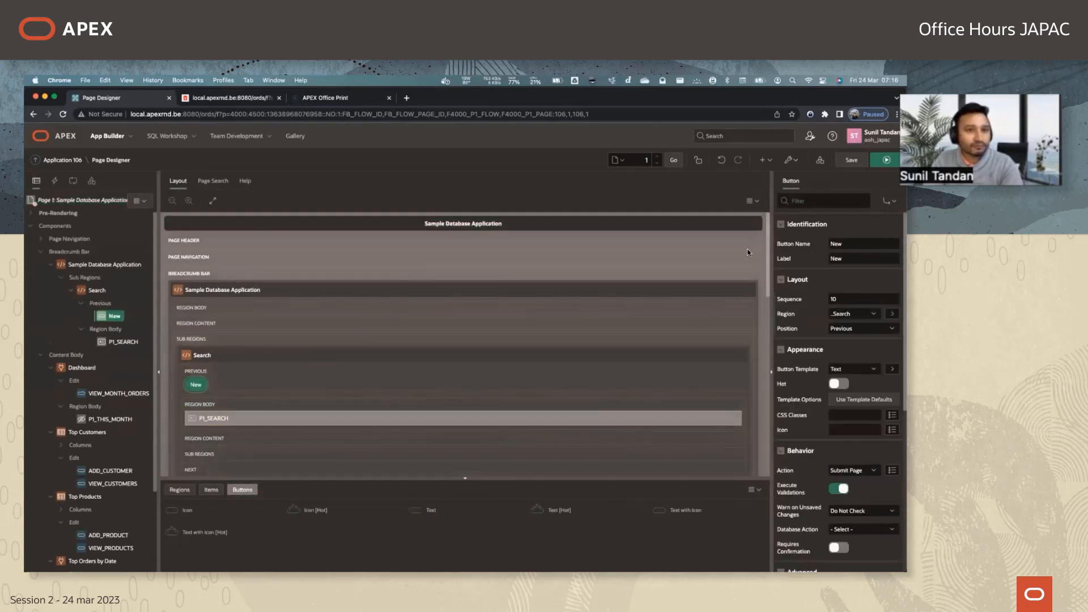
pyautogui.doubleClick(837, 244)
pyautogui.write('Export')
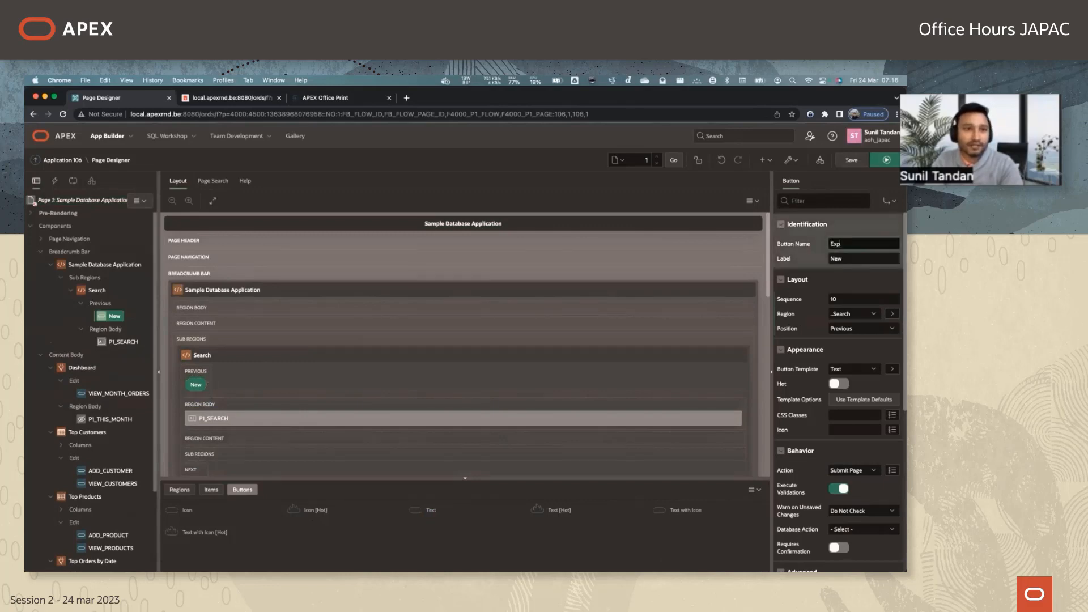
pyautogui.click(852, 160)
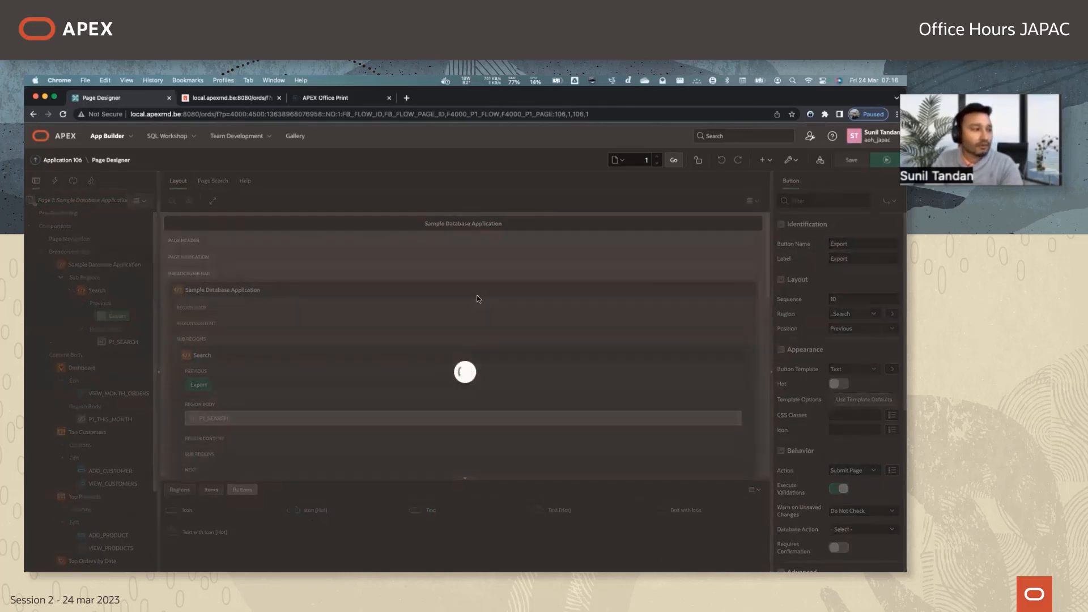
# Create a dynamic action on the Export button and set its true action to UC - APEX Office Print (AOP) - DA [Plug-In].
pyautogui.rightClick(121, 320)
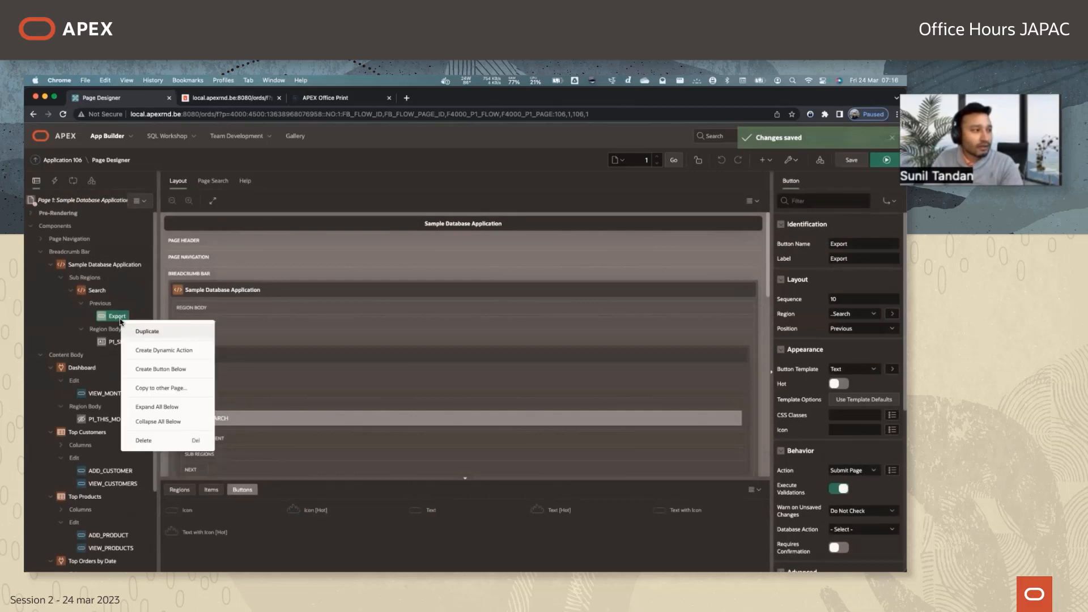
pyautogui.click(146, 350)
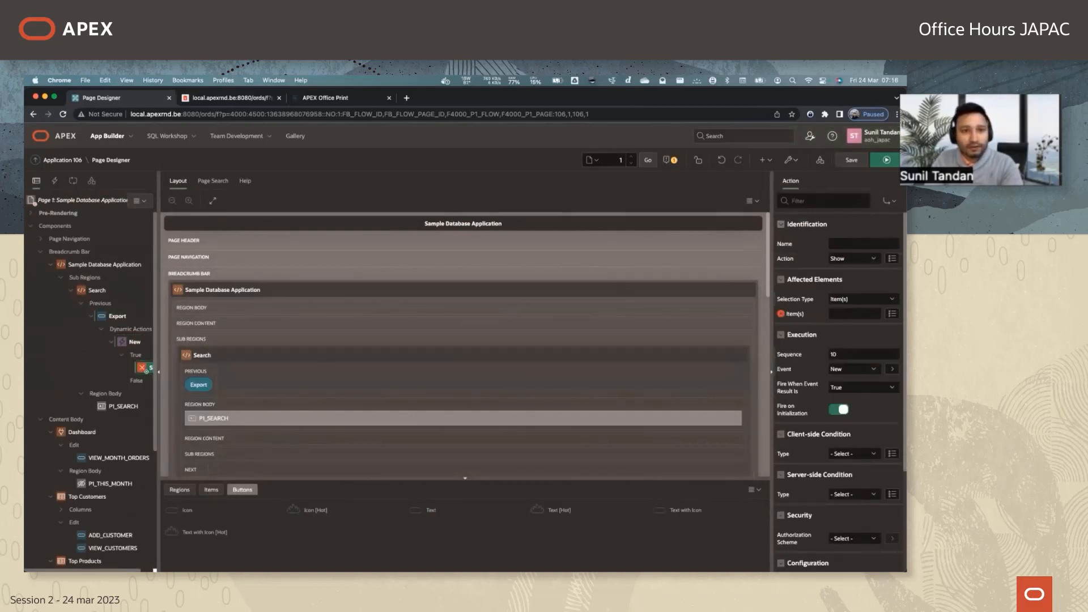
pyautogui.click(854, 259)
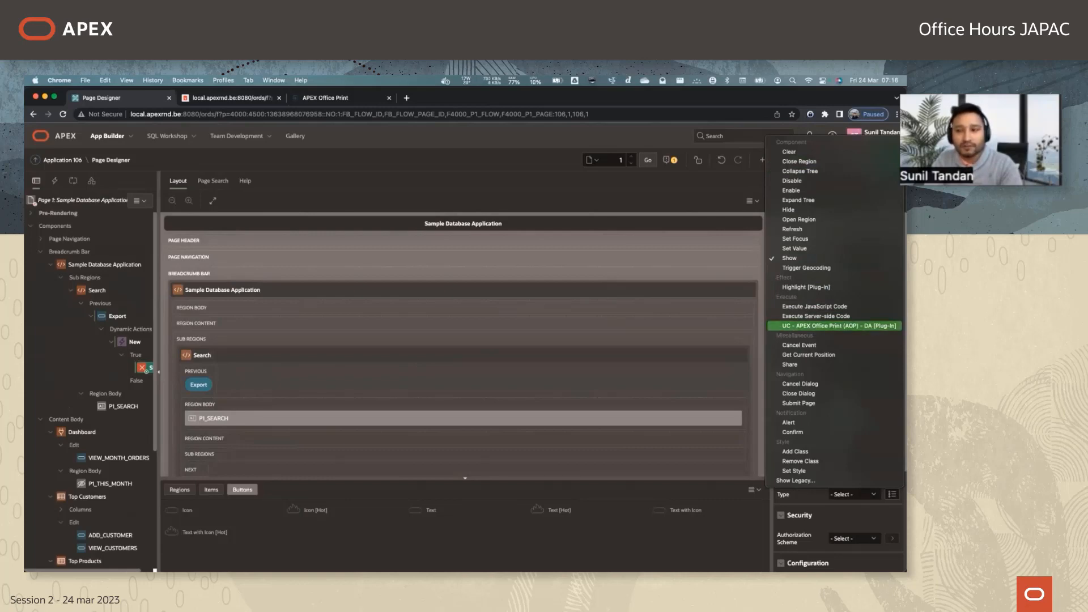
pyautogui.click(839, 326)
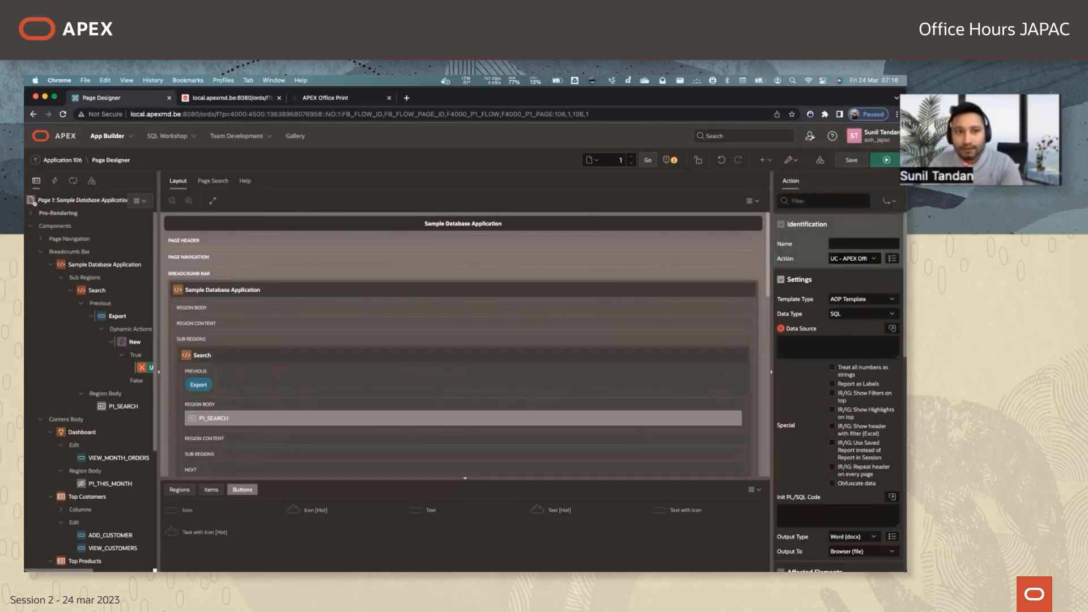
# Review the help and available options for the plug-in action's Template Type and Data Type settings.
pyautogui.click(823, 344)
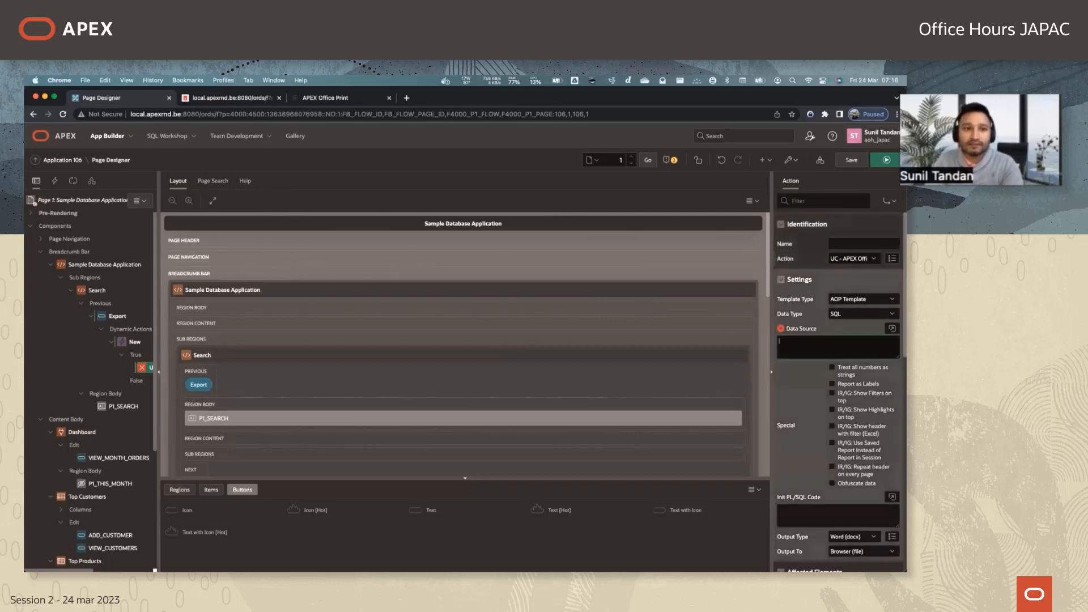
pyautogui.click(861, 298)
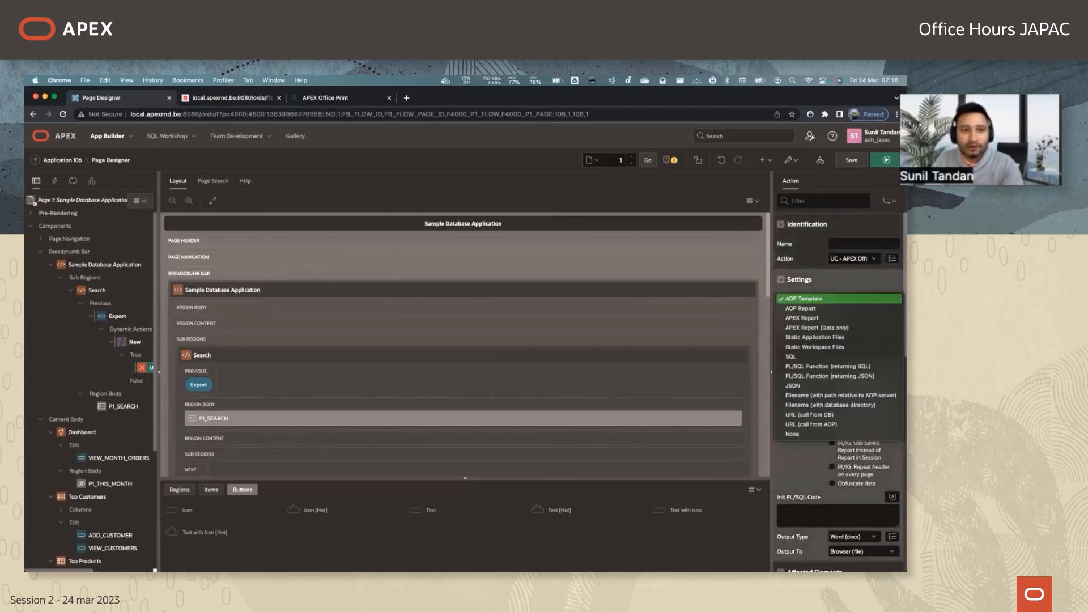
pyautogui.click(794, 279)
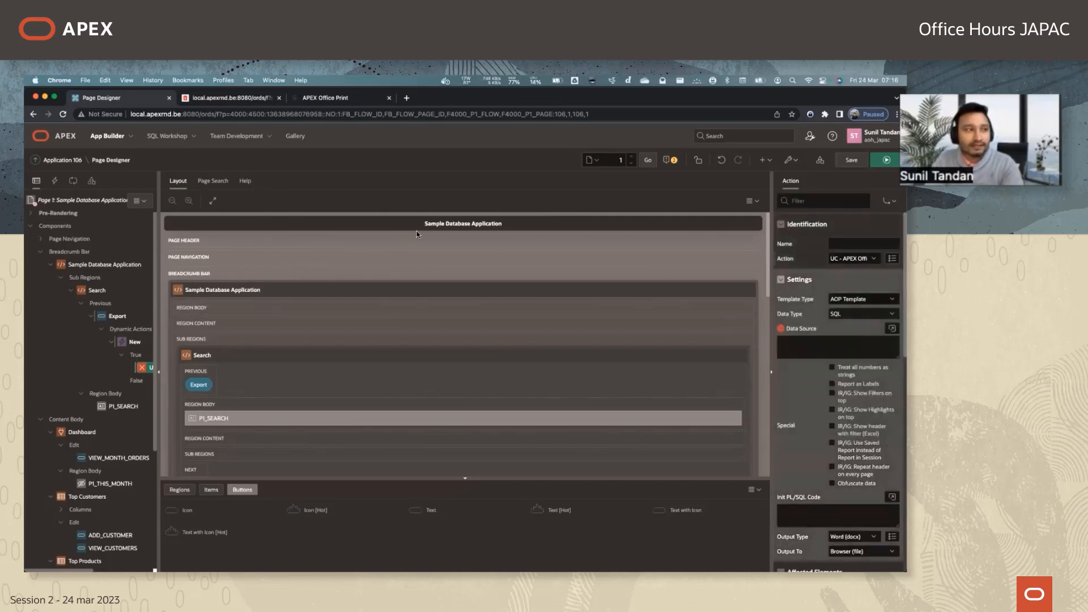
pyautogui.click(242, 186)
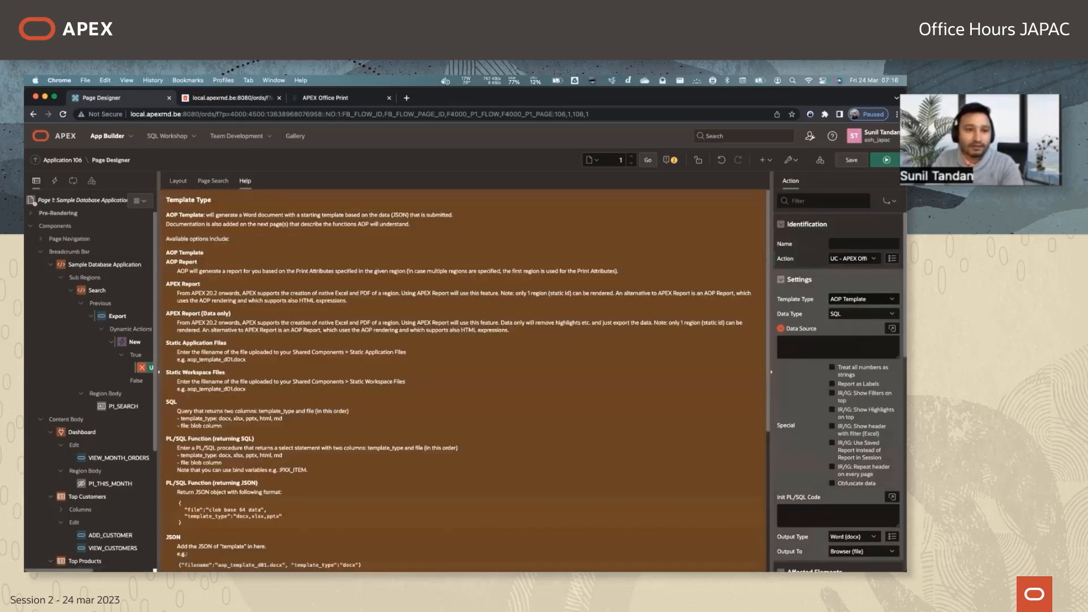
pyautogui.click(863, 300)
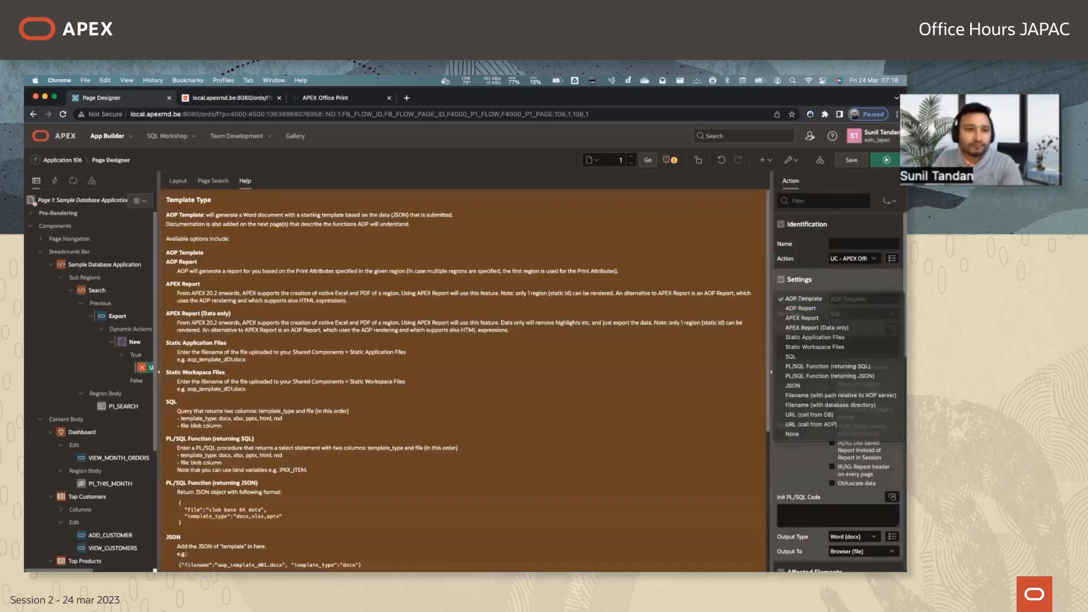
pyautogui.click(811, 280)
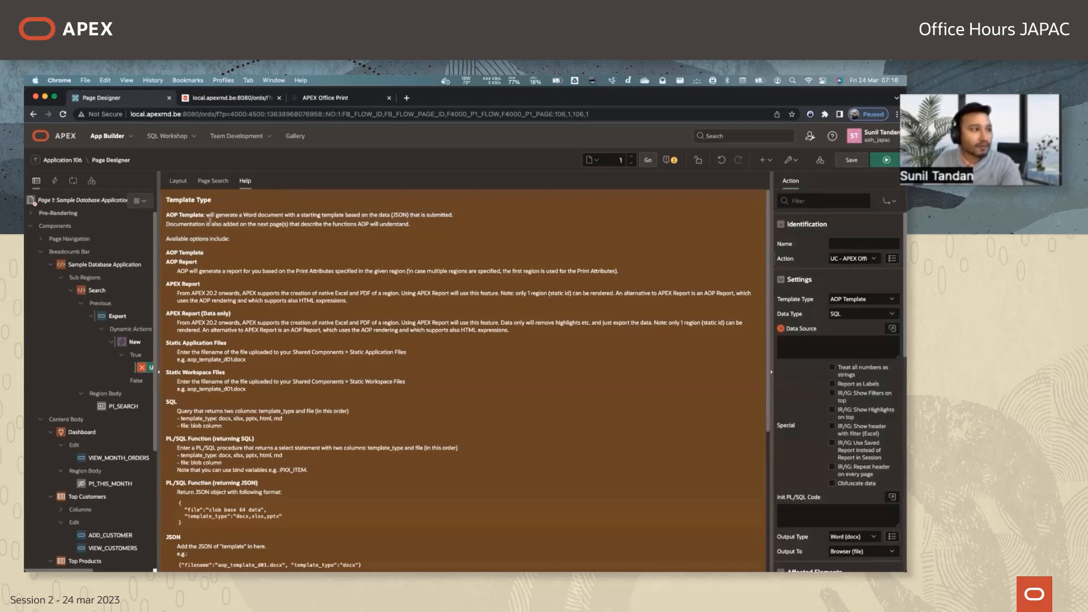
pyautogui.moveTo(207, 214); pyautogui.dragTo(297, 214)
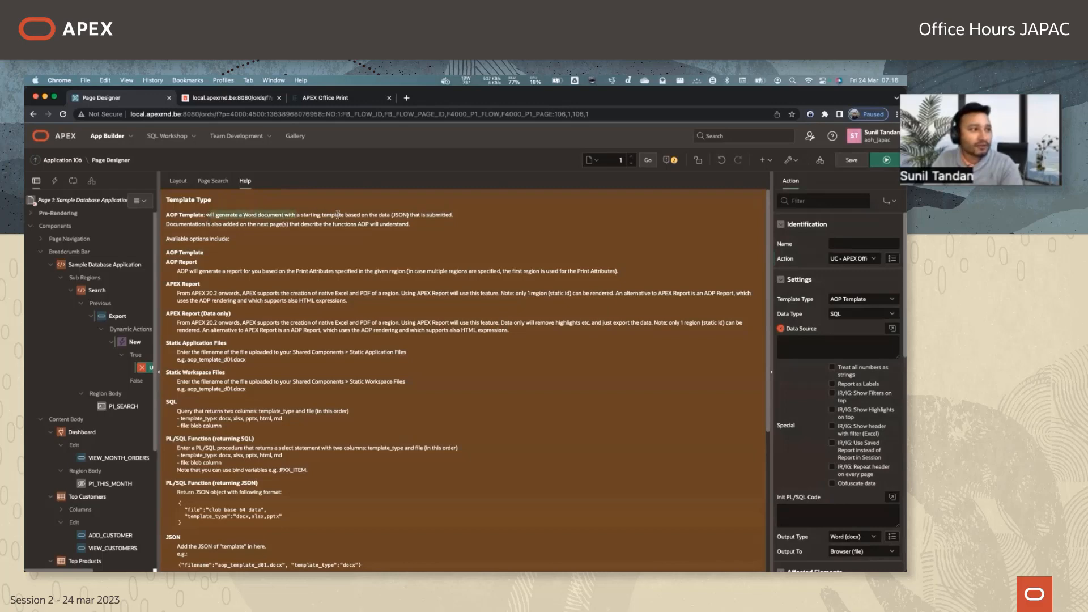
pyautogui.click(429, 224)
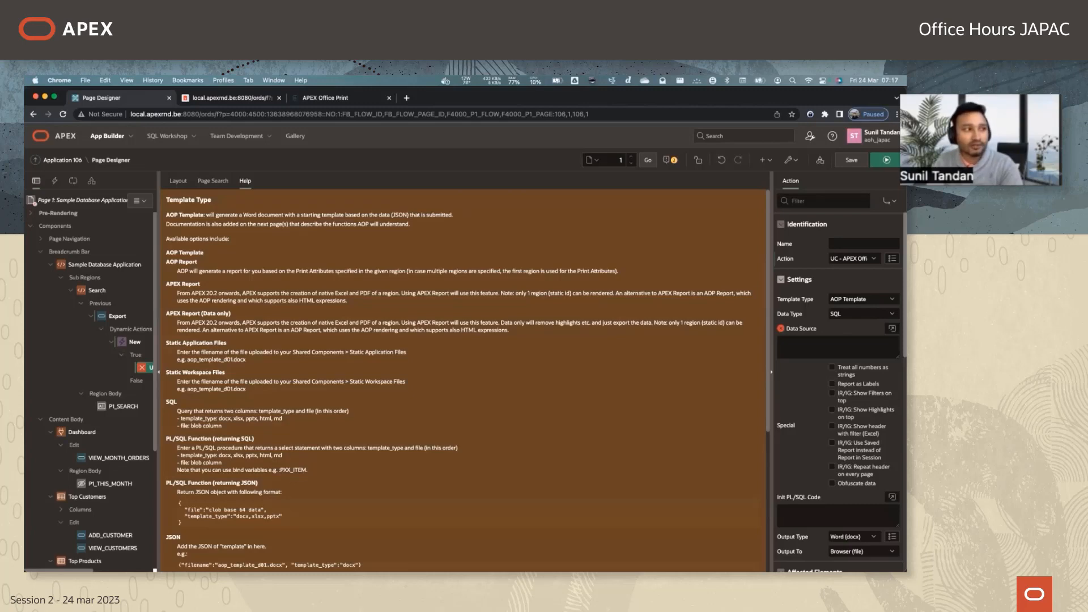
pyautogui.click(862, 314)
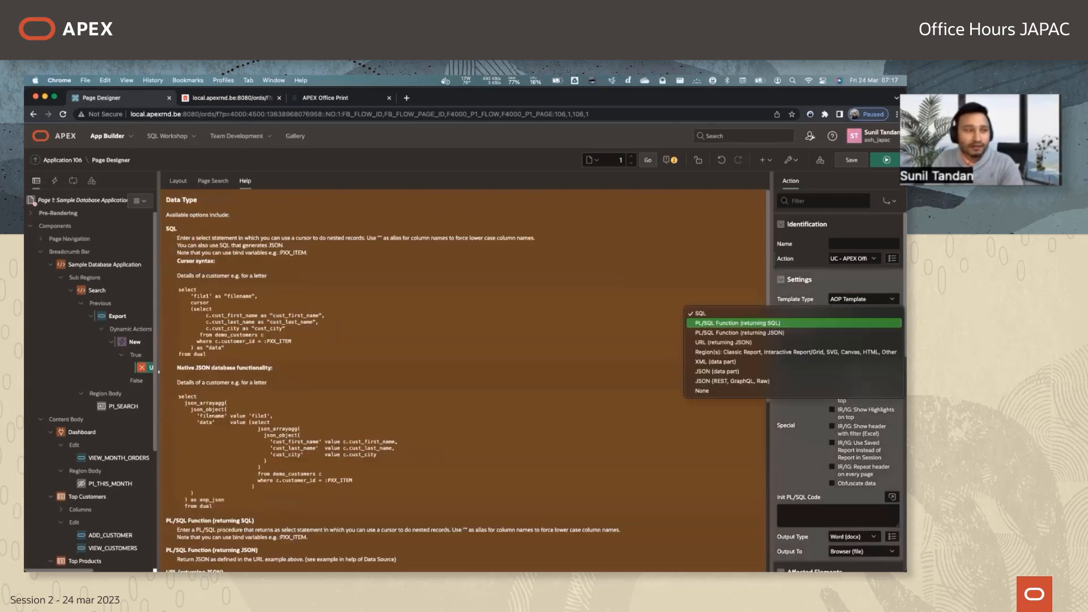
pyautogui.click(622, 309)
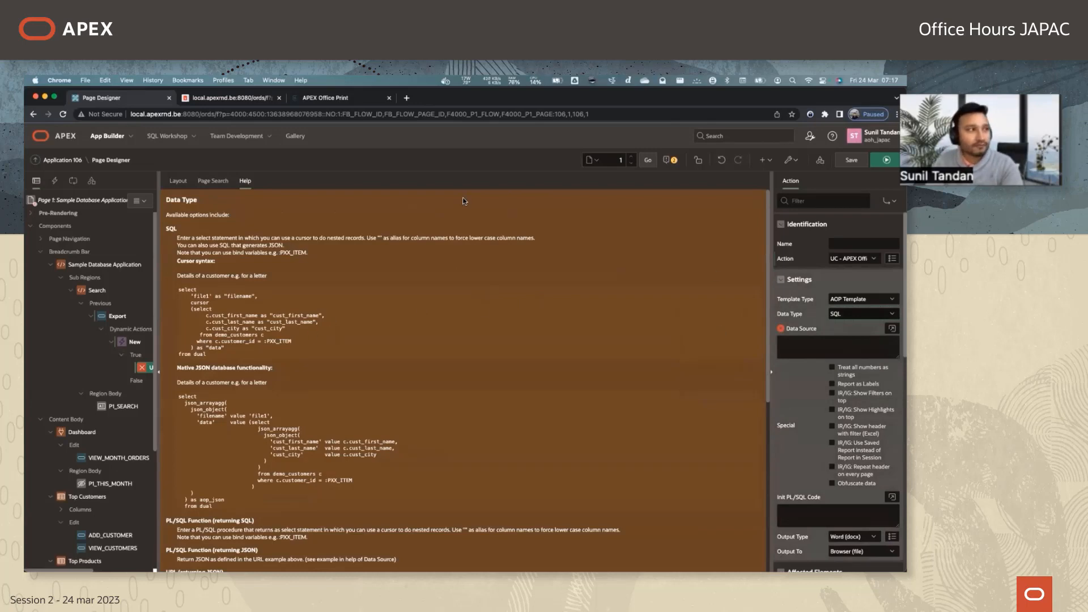
# Check the Top Customers region in the running application and set its Static ID to top_customers in Page Designer.
pyautogui.click(226, 101)
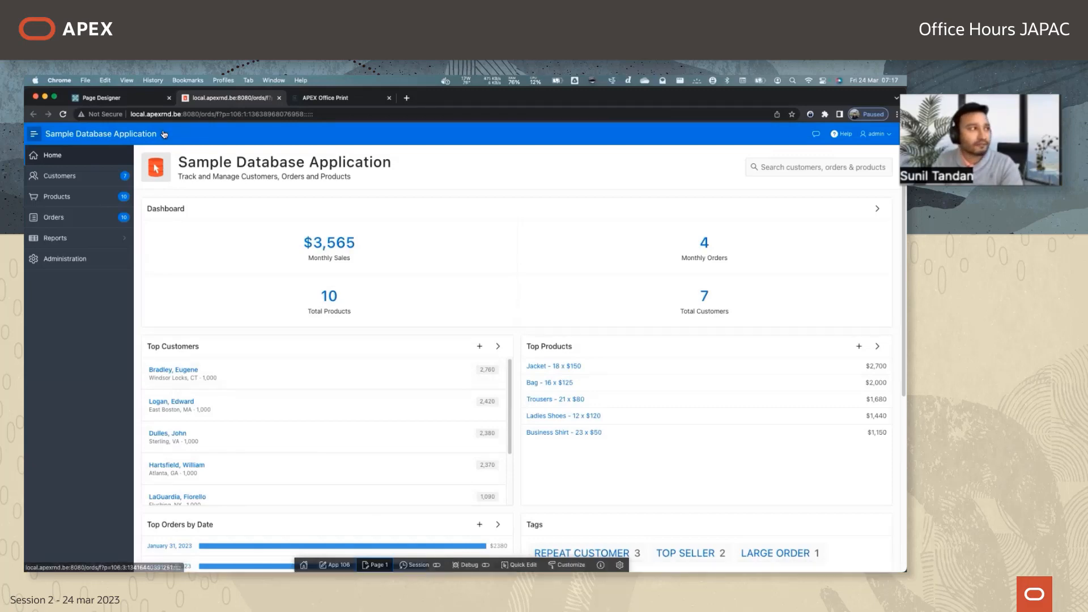
pyautogui.click(127, 99)
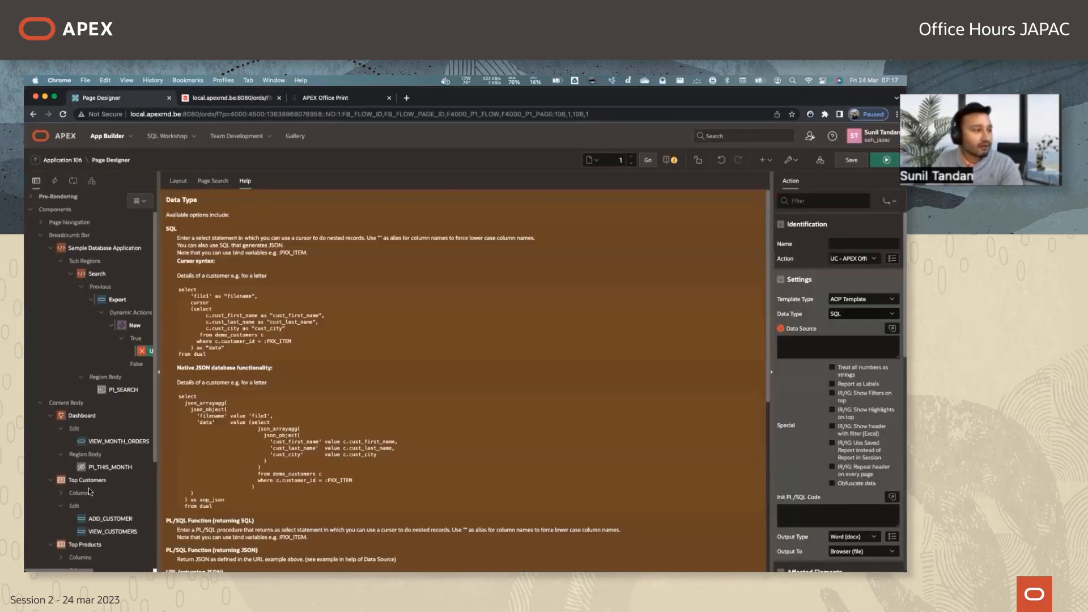
pyautogui.scroll(-1, 90, 485)
pyautogui.click(87, 481)
pyautogui.scroll(-6, 850, 341)
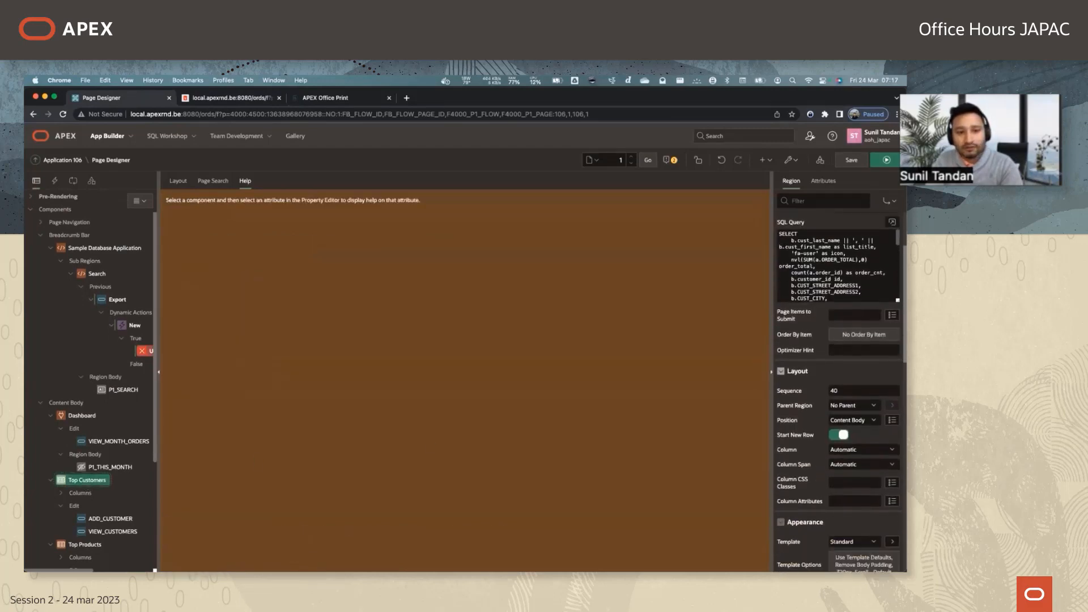
pyautogui.click(863, 457)
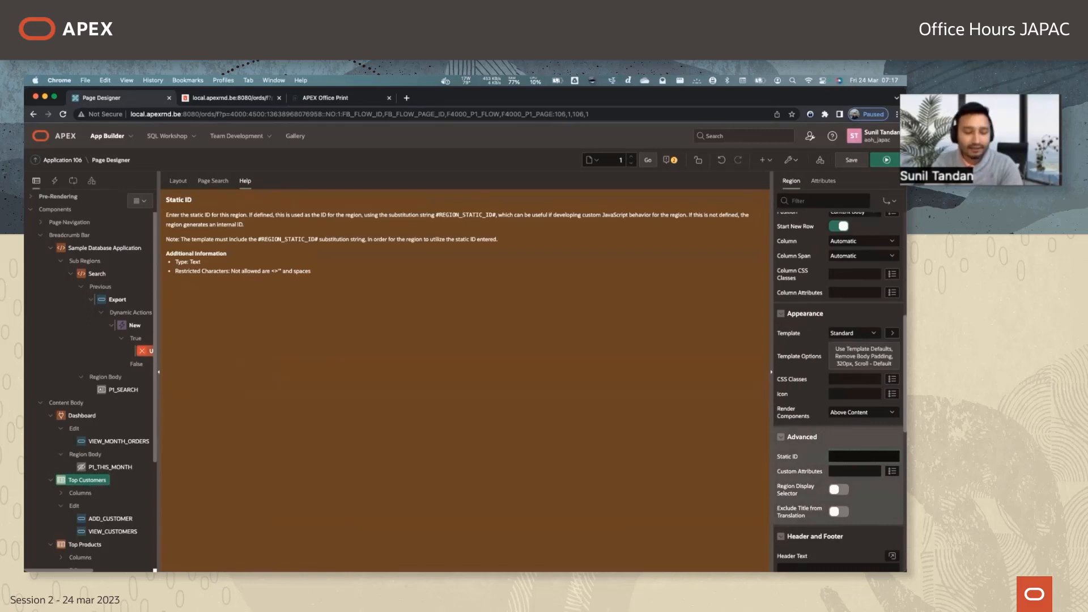
pyautogui.write('top cu')
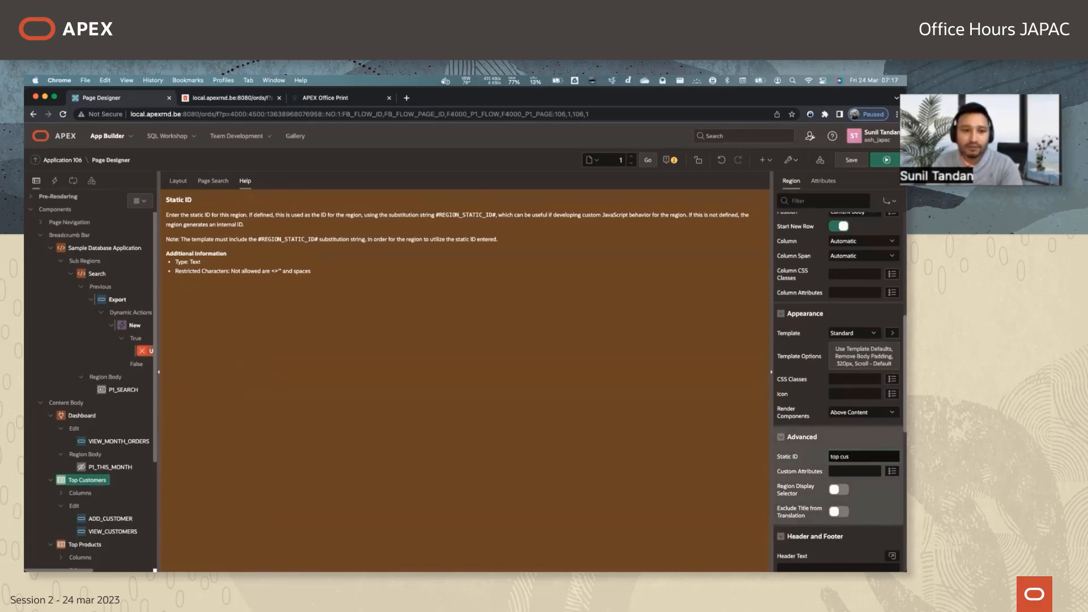
pyautogui.write('_customers')
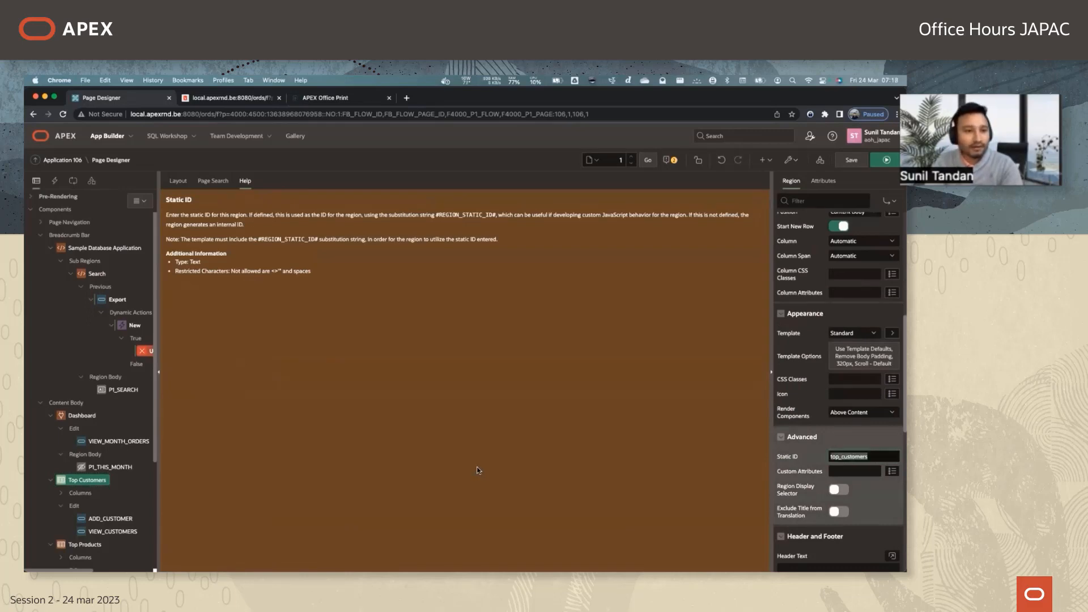
pyautogui.click(477, 467)
# Set the AOP action's Data Type to Region(s): Classic Report, Interactive Report/Grid, SVG, Canvas, HTML, Other, with Region Static Id(s) top_customers.
pyautogui.click(142, 352)
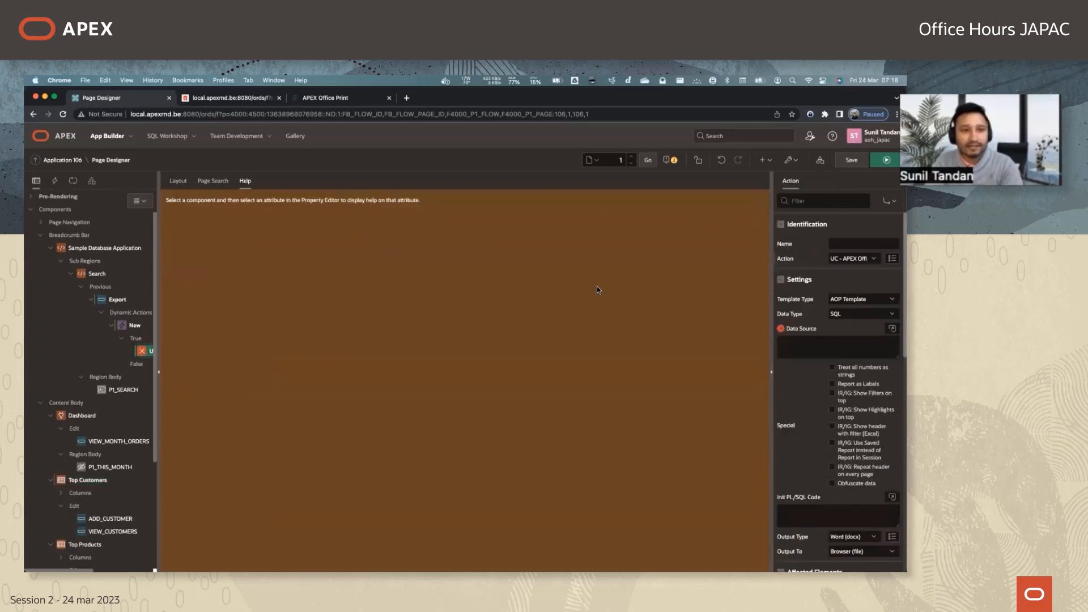
pyautogui.click(861, 313)
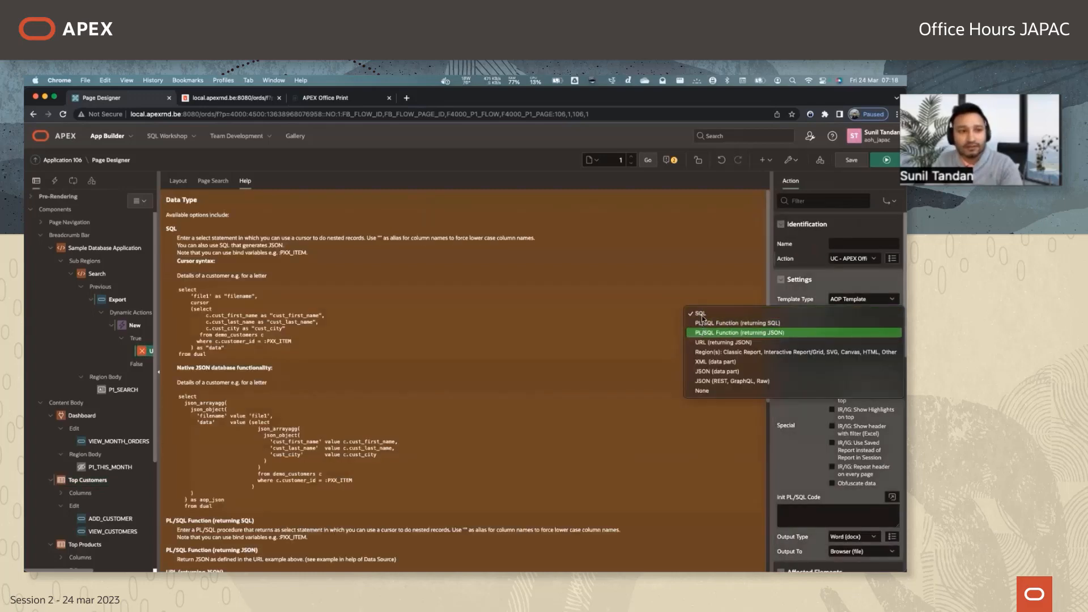
pyautogui.click(716, 354)
pyautogui.press('Tab')
pyautogui.write('top_customers')
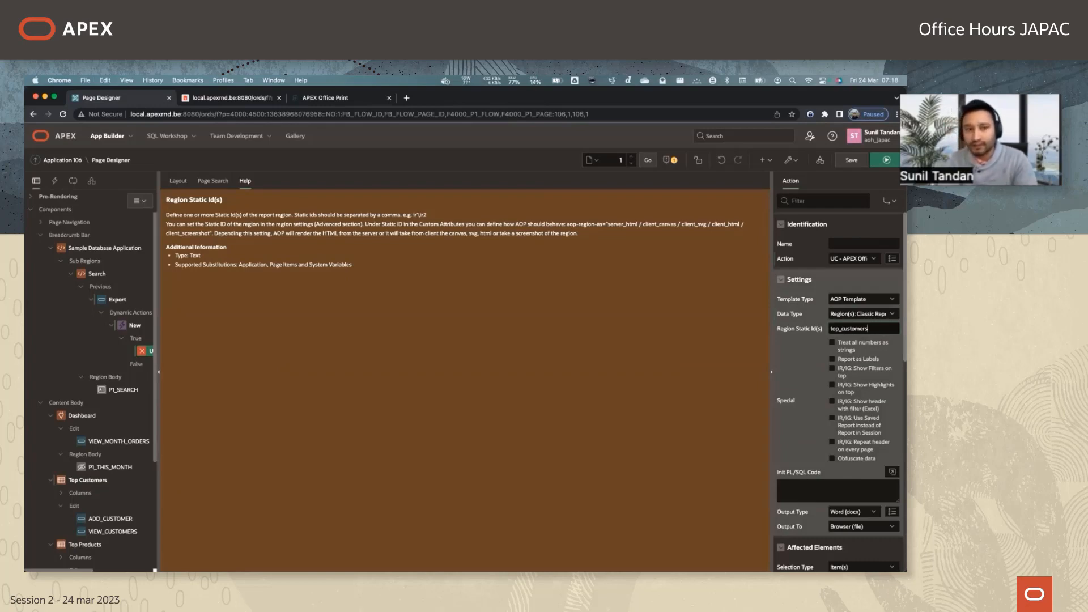
# Clear the AOP action's Selection Type under Affected Elements by setting it to - Select -.
pyautogui.click(852, 160)
pyautogui.scroll(-2, 844, 453)
pyautogui.click(856, 479)
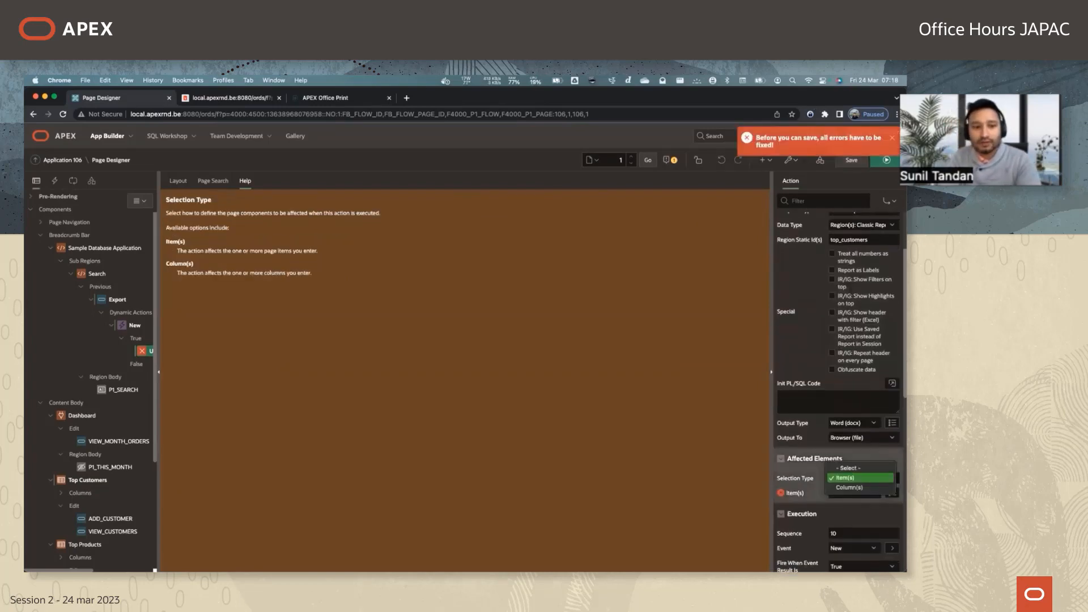
pyautogui.click(807, 459)
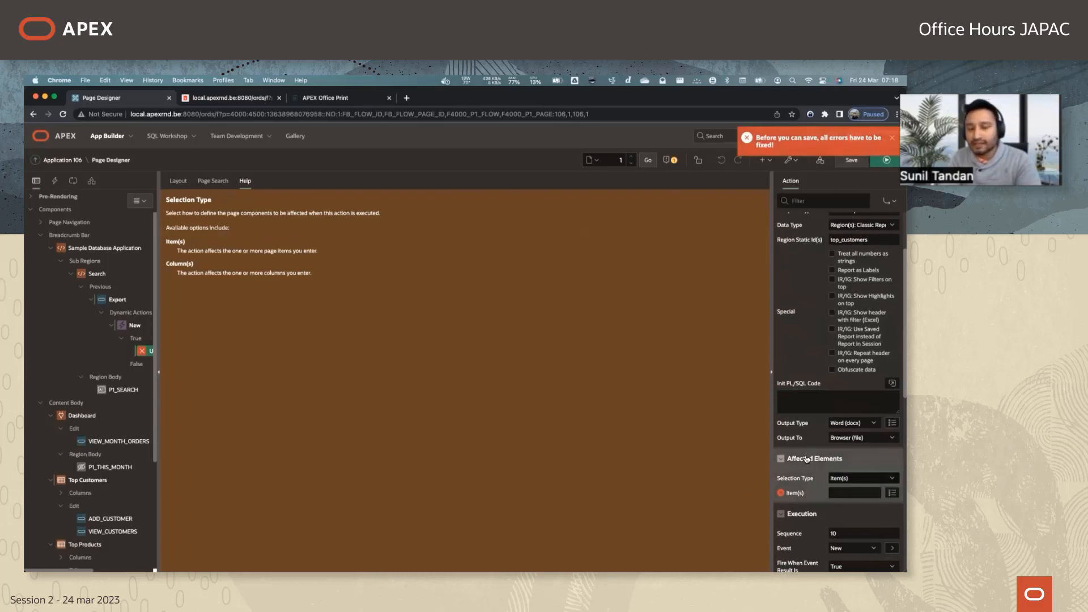
pyautogui.click(859, 479)
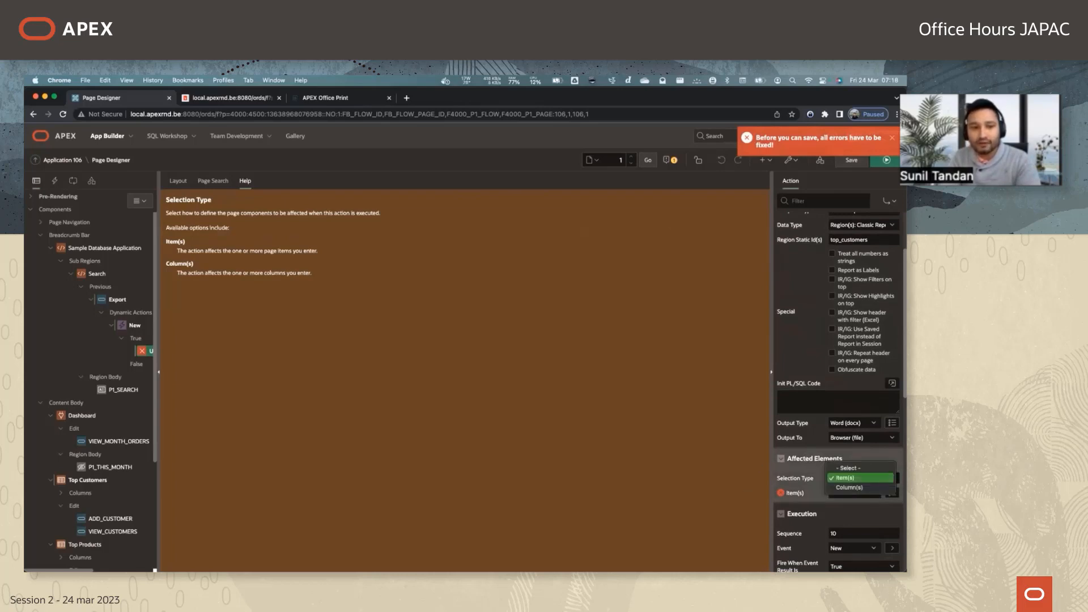
pyautogui.click(848, 468)
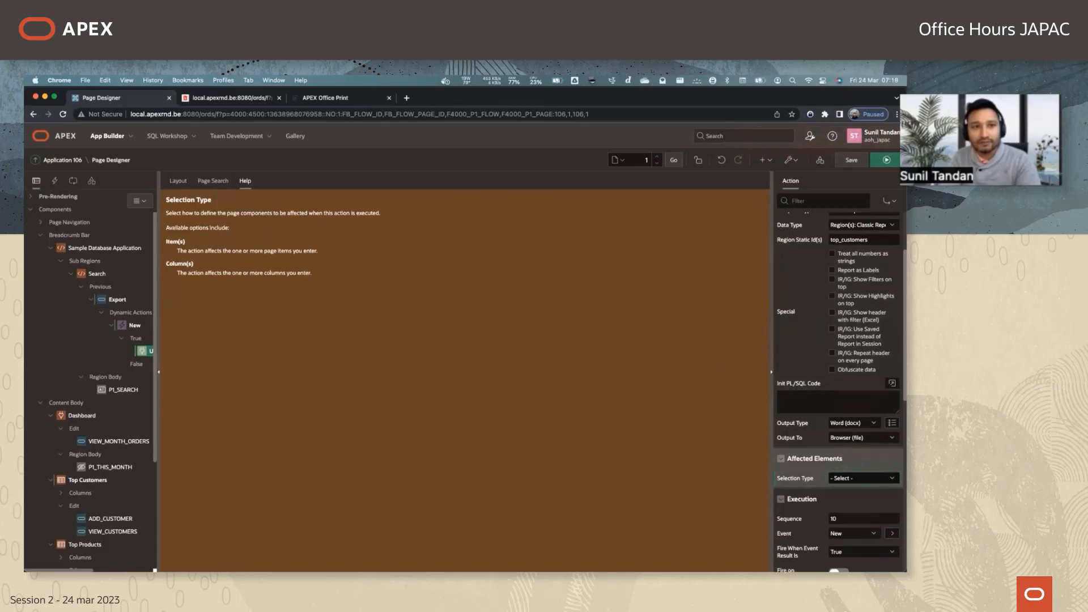
# Save the page and export the Word document from the running Sample Database Application.
pyautogui.click(852, 160)
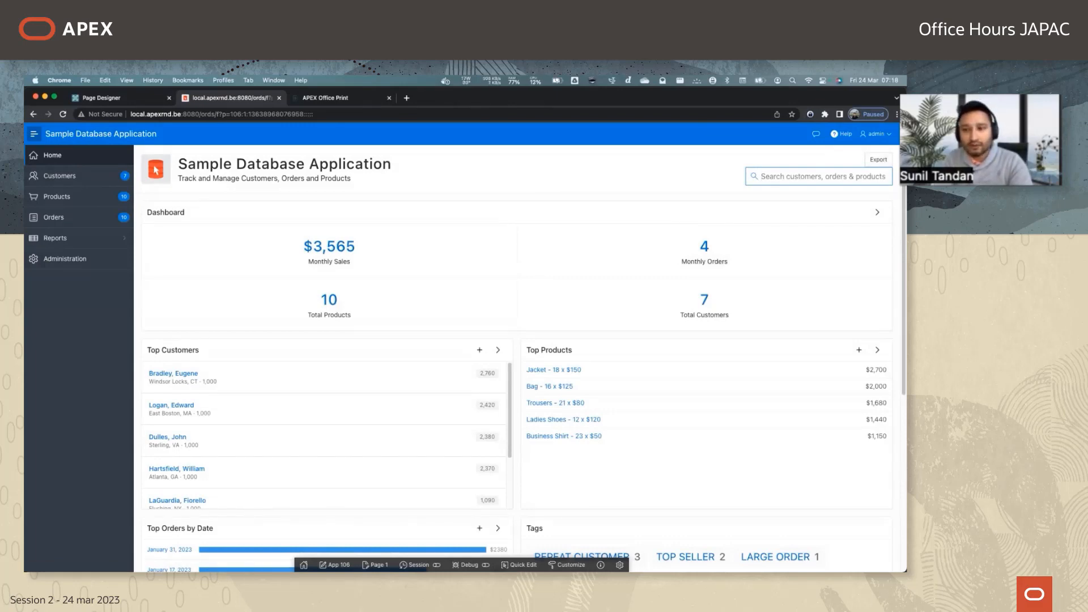
pyautogui.click(879, 160)
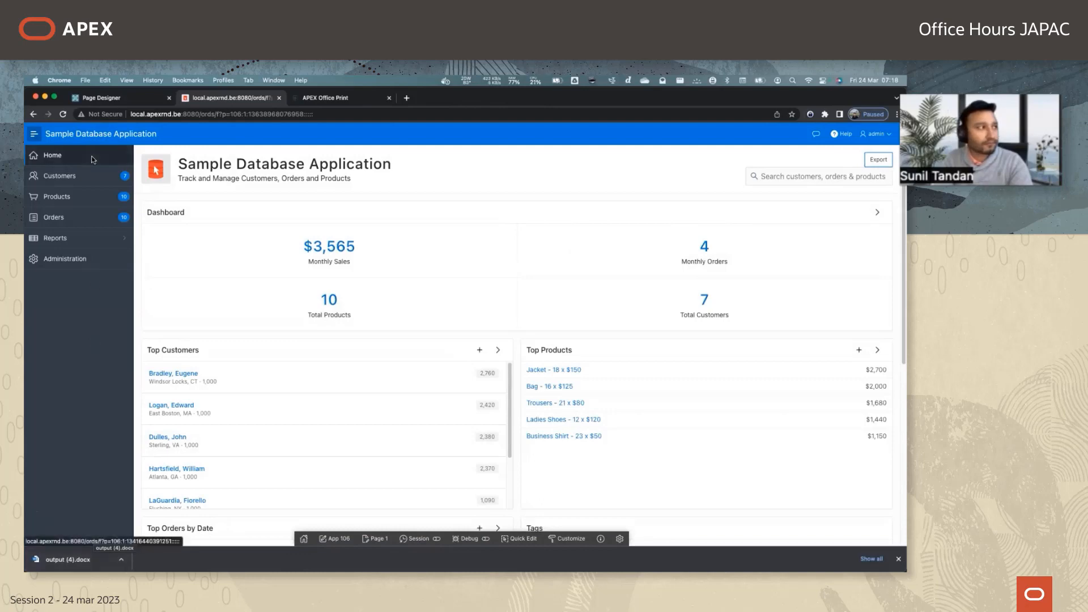
# Set the AOP action's Output Type to Excel (xlsx), save the page and export again from the running application.
pyautogui.click(97, 97)
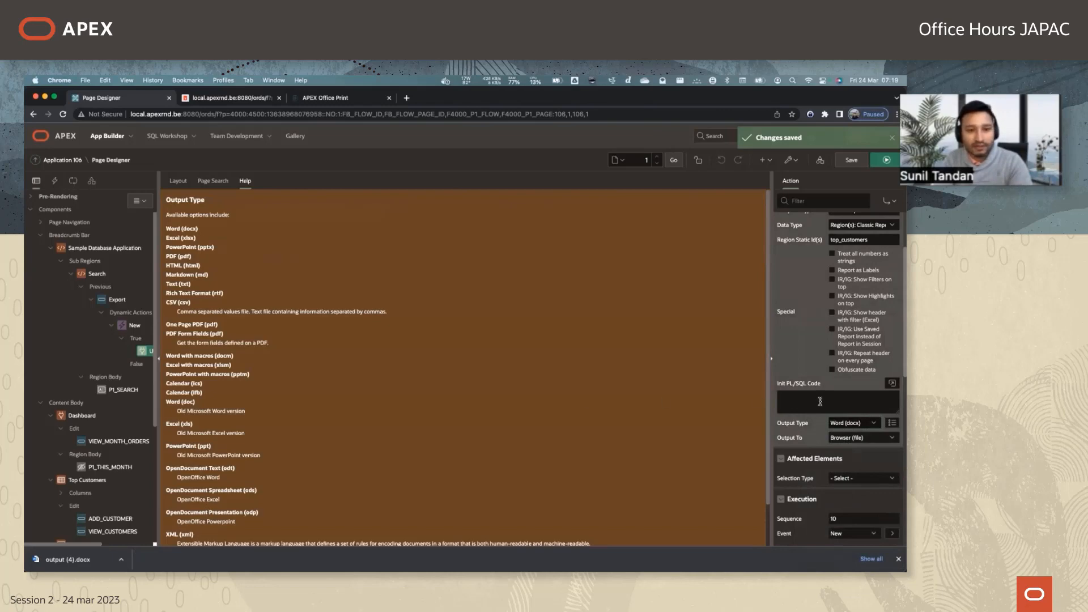
pyautogui.click(847, 423)
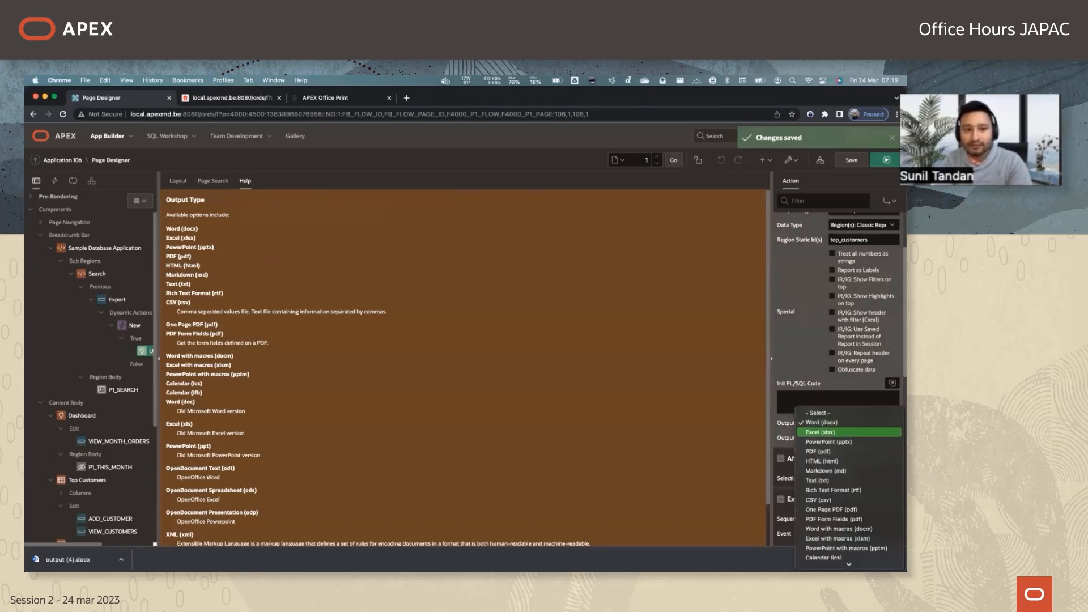
pyautogui.click(827, 432)
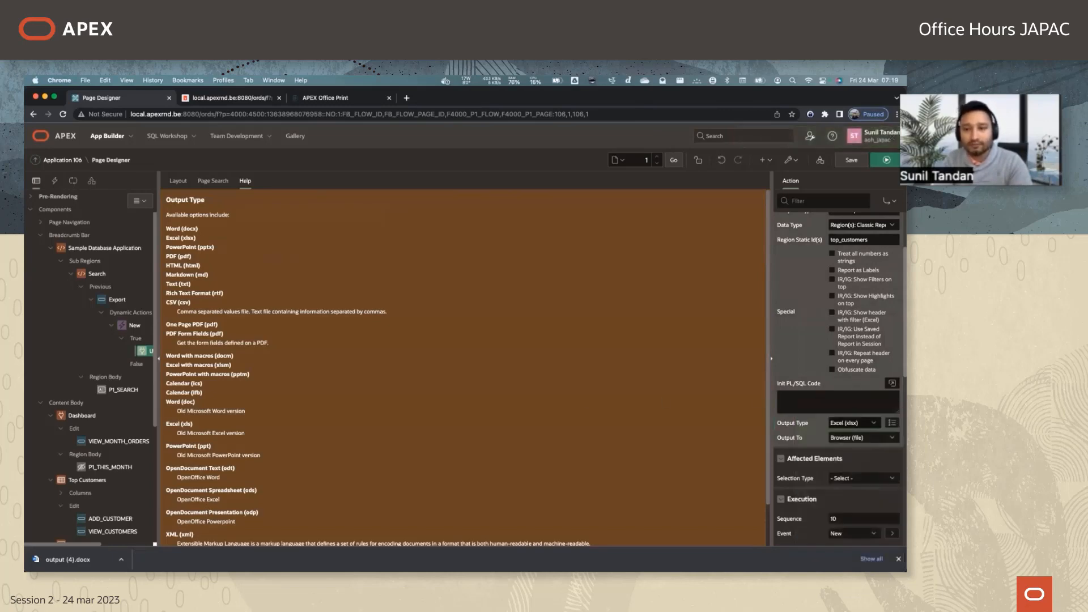
pyautogui.click(851, 160)
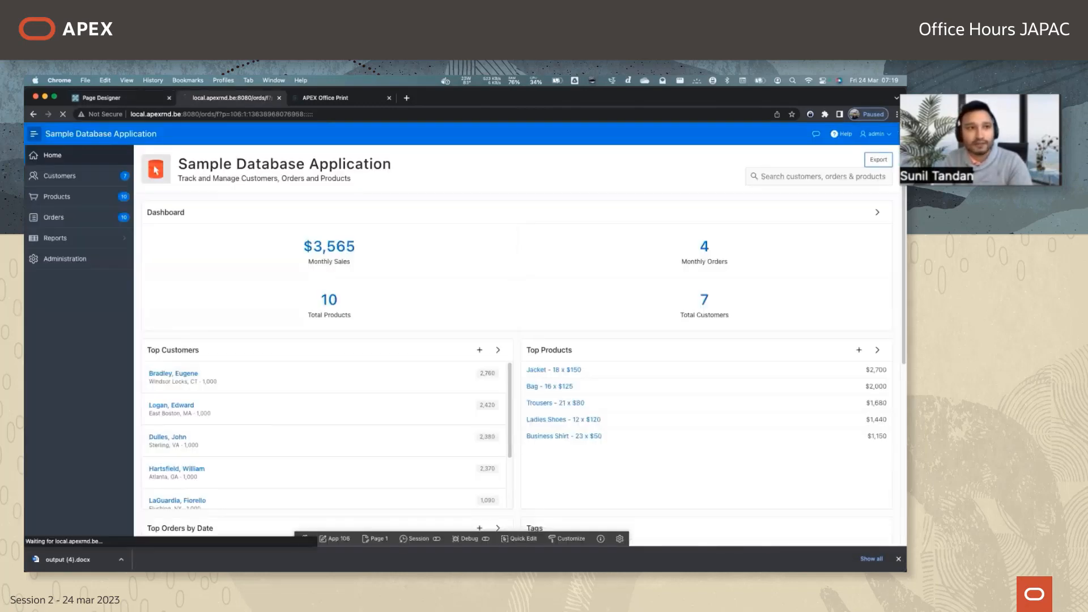
pyautogui.click(461, 346)
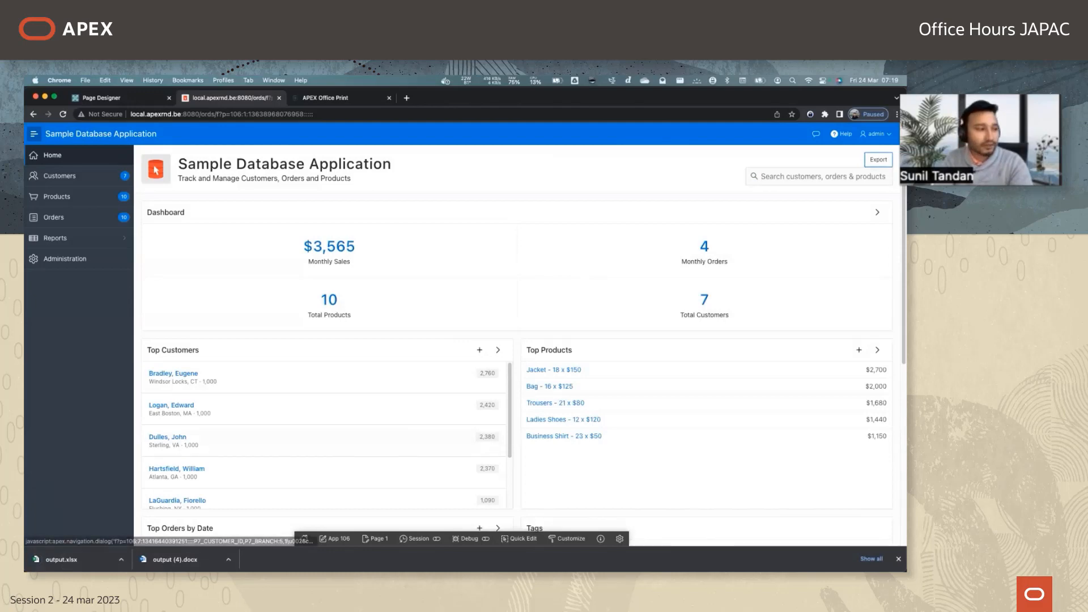
# Open the downloaded output (4).docx in Word and examine the generated template tags for the top_customers region.
pyautogui.click(148, 560)
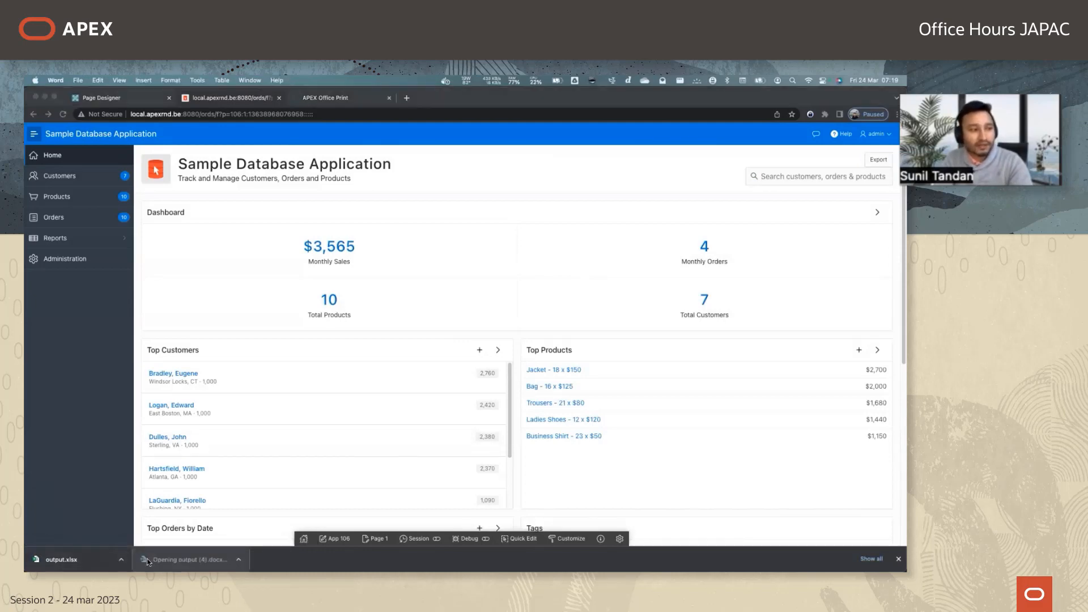
pyautogui.scroll(5, 390, 337)
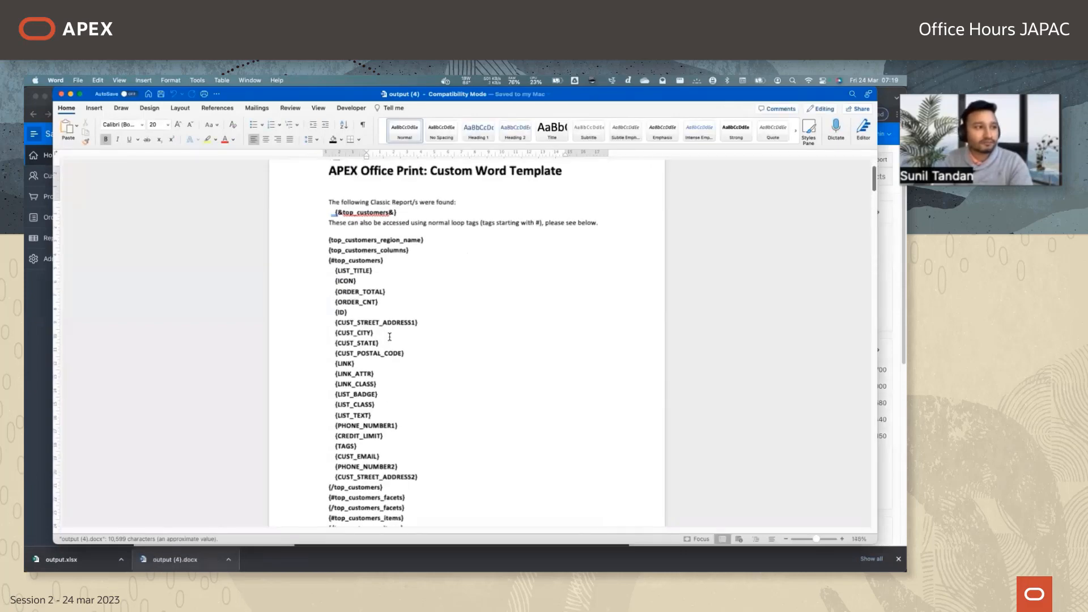
pyautogui.scroll(2, 420, 239)
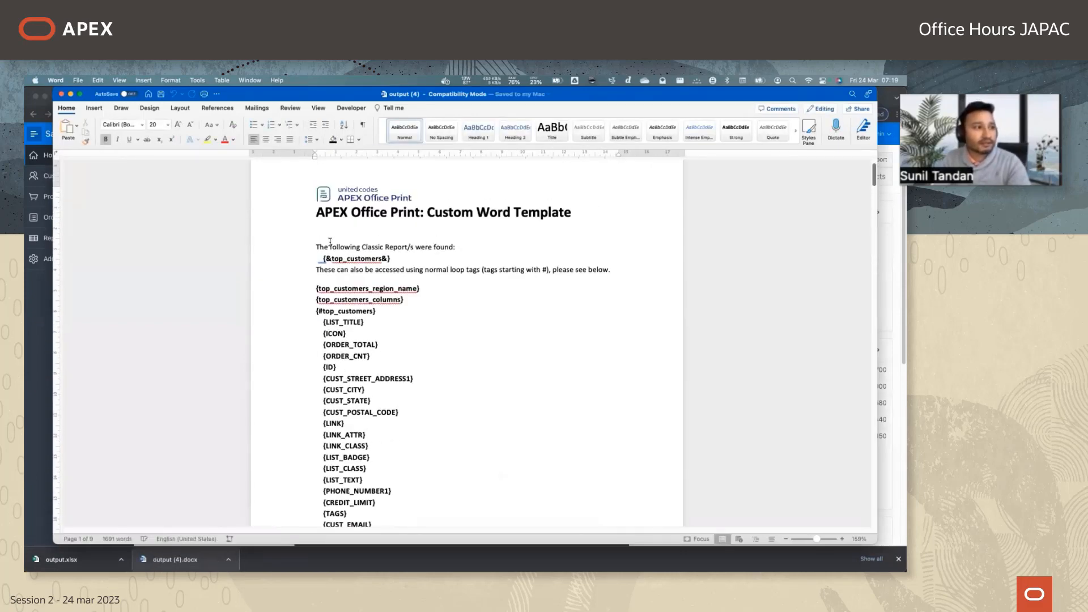
pyautogui.click(408, 259)
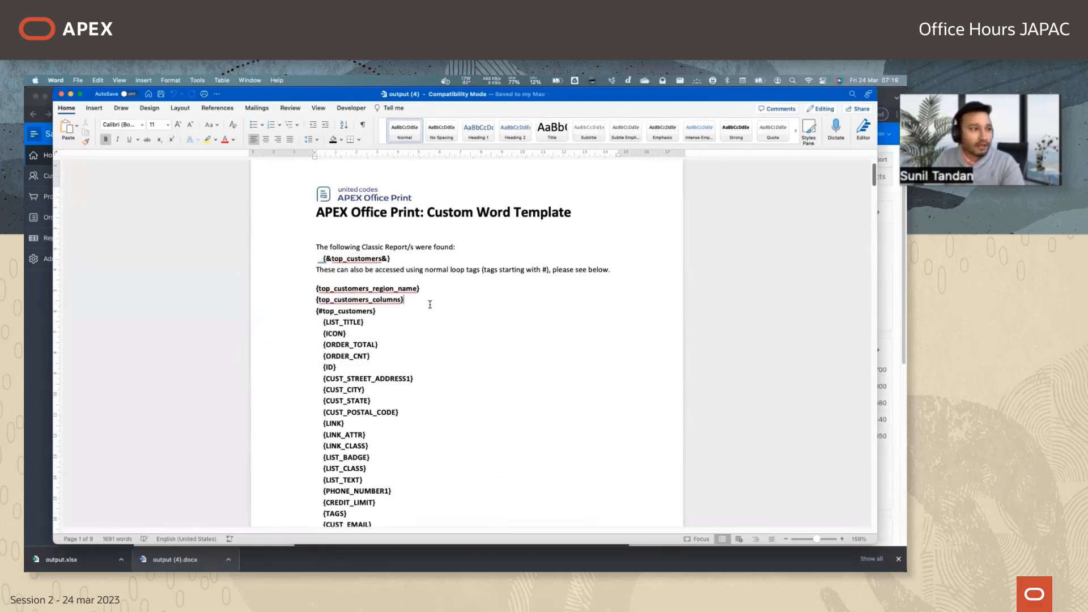
pyautogui.scroll(-2, 430, 304)
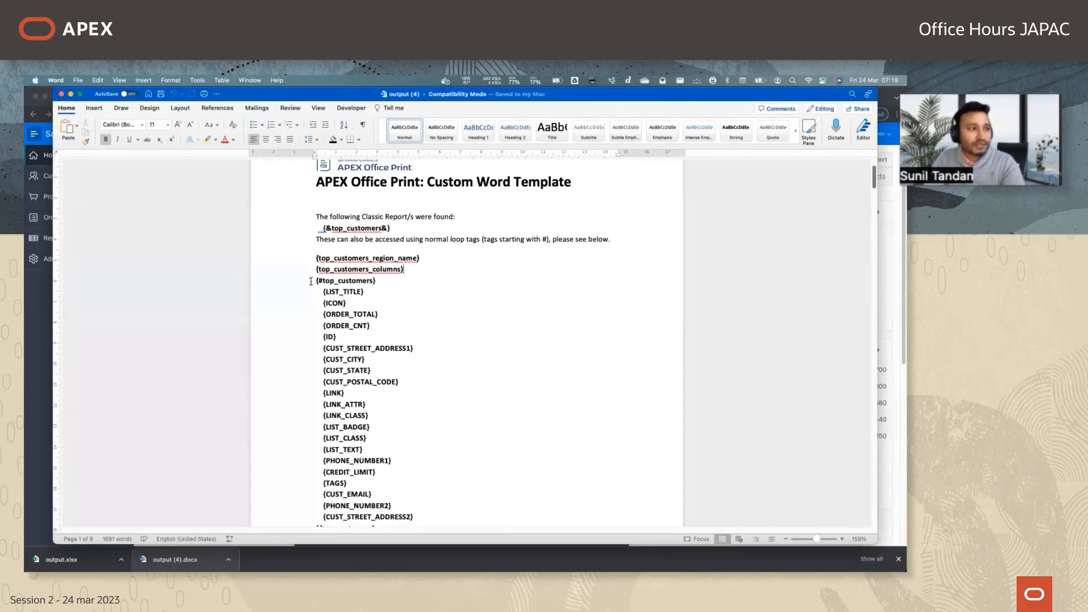
# Examine the {#top_customers} loop block from its opening tag to its closing {/top_customers} tag.
pyautogui.moveTo(311, 281); pyautogui.dragTo(419, 406)
pyautogui.scroll(-2, 420, 437)
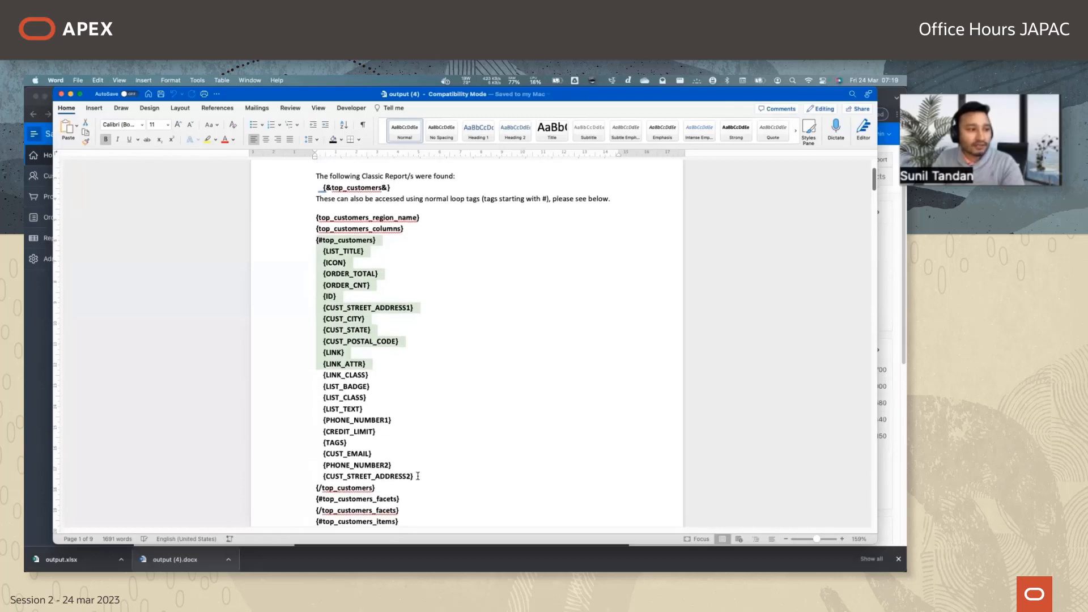
pyautogui.moveTo(418, 476); pyautogui.dragTo(419, 492)
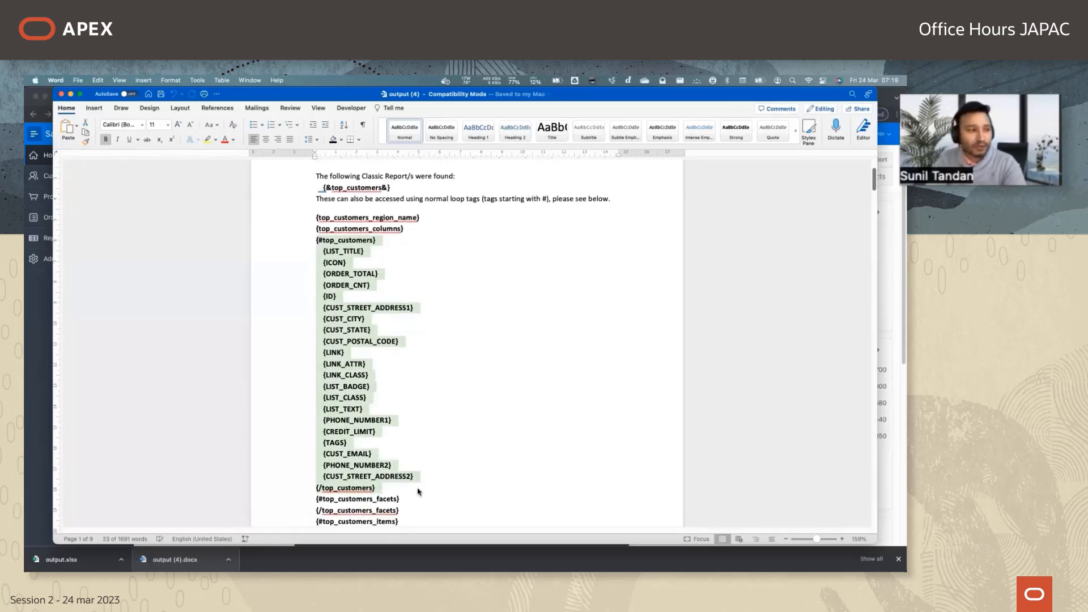
pyautogui.click(419, 492)
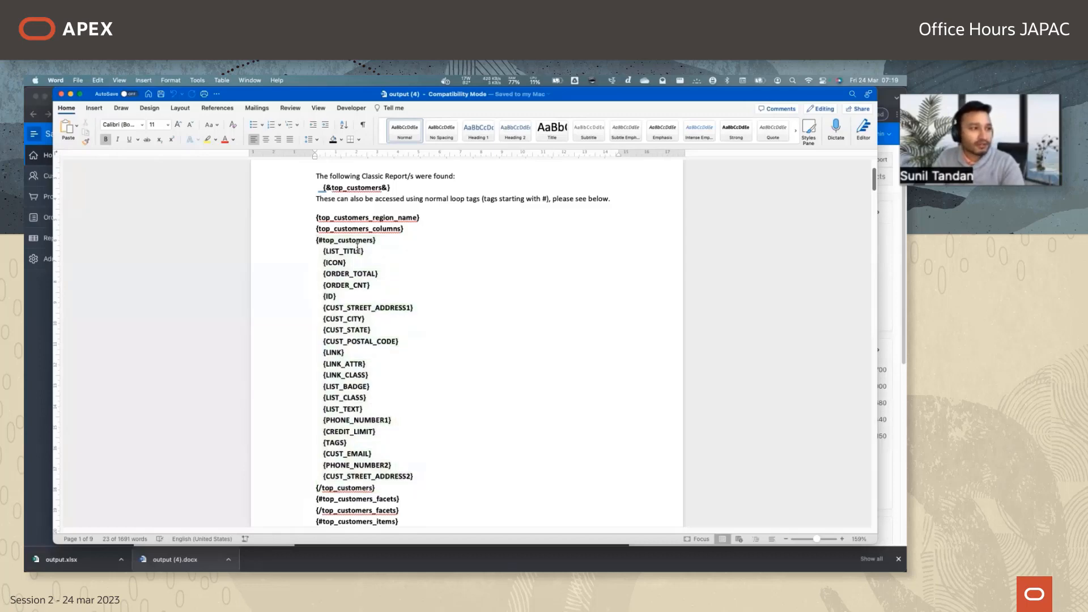
pyautogui.scroll(-2, 384, 313)
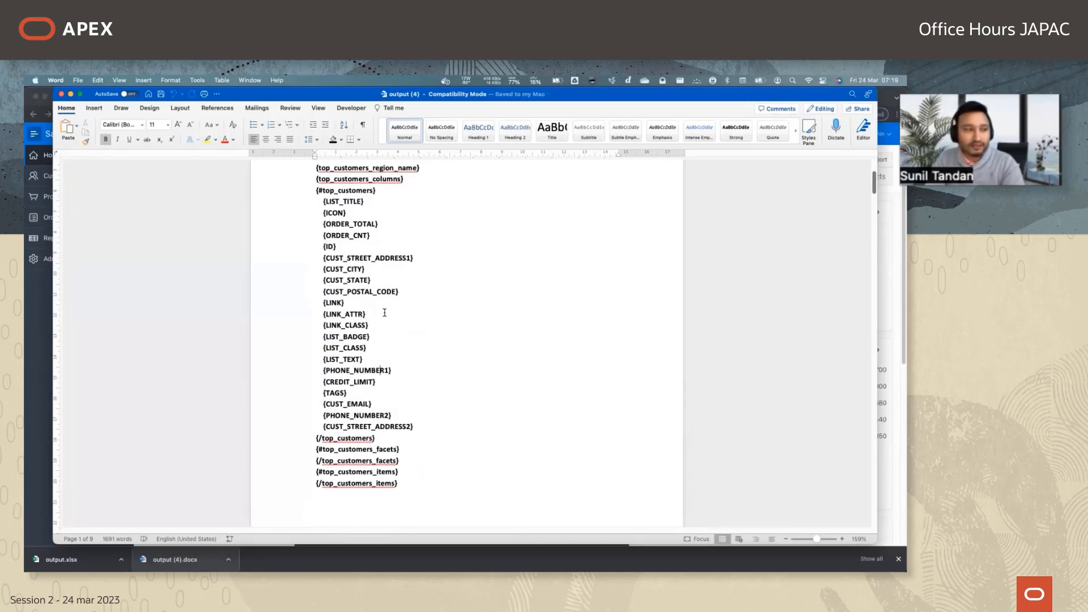
# Arrange the running Sample Database Application and the Word template side by side and review the Top Customers region.
pyautogui.hotkey('ctrl', 'alt', 'Right')
pyautogui.click(159, 337)
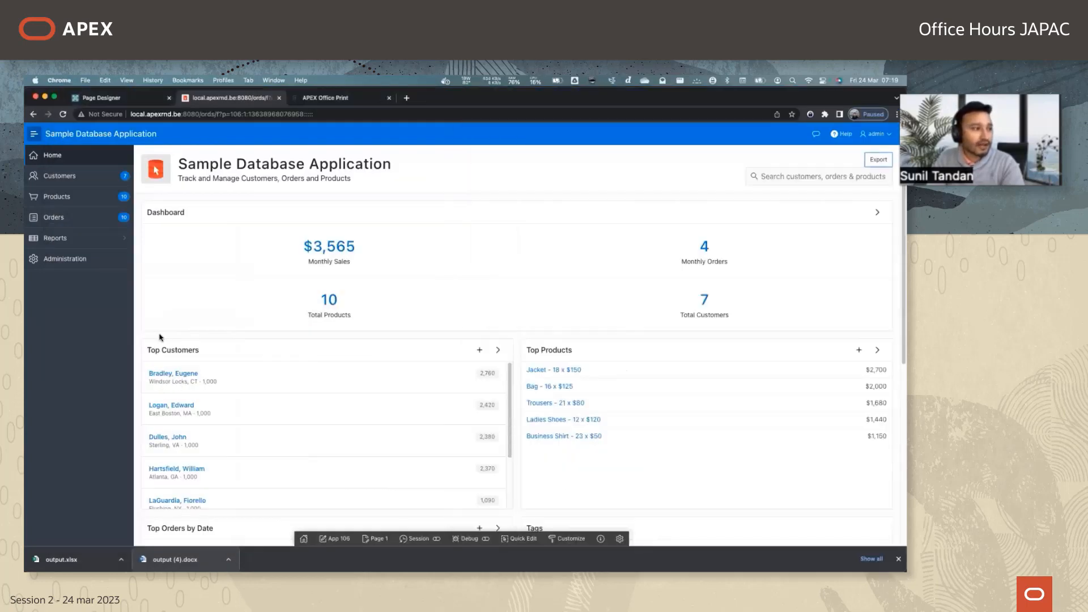
pyautogui.hotkey('ctrl', 'alt', 'Left')
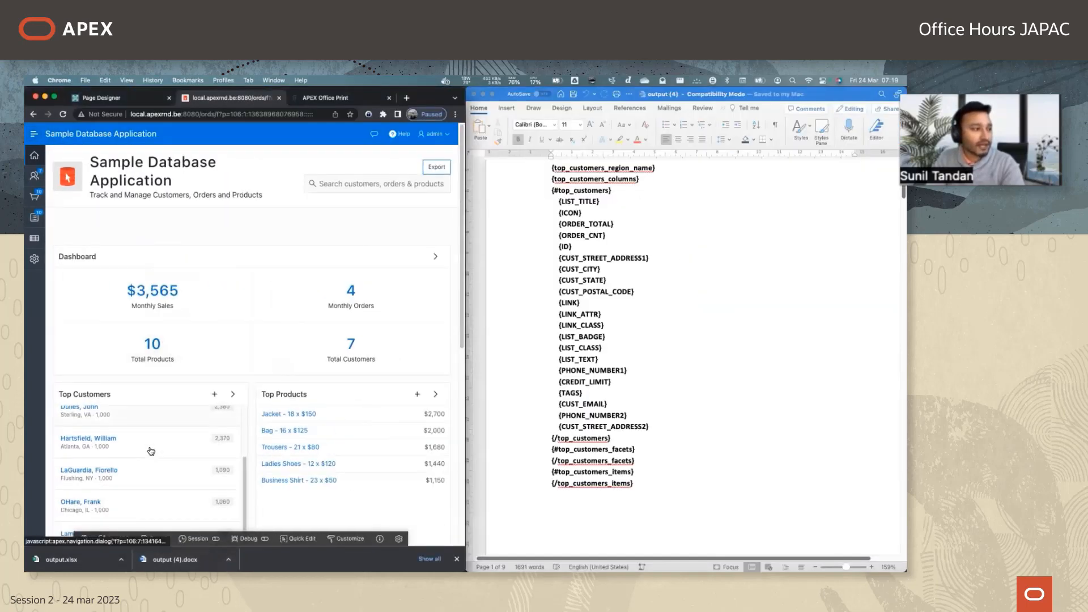
pyautogui.scroll(-2, 139, 475)
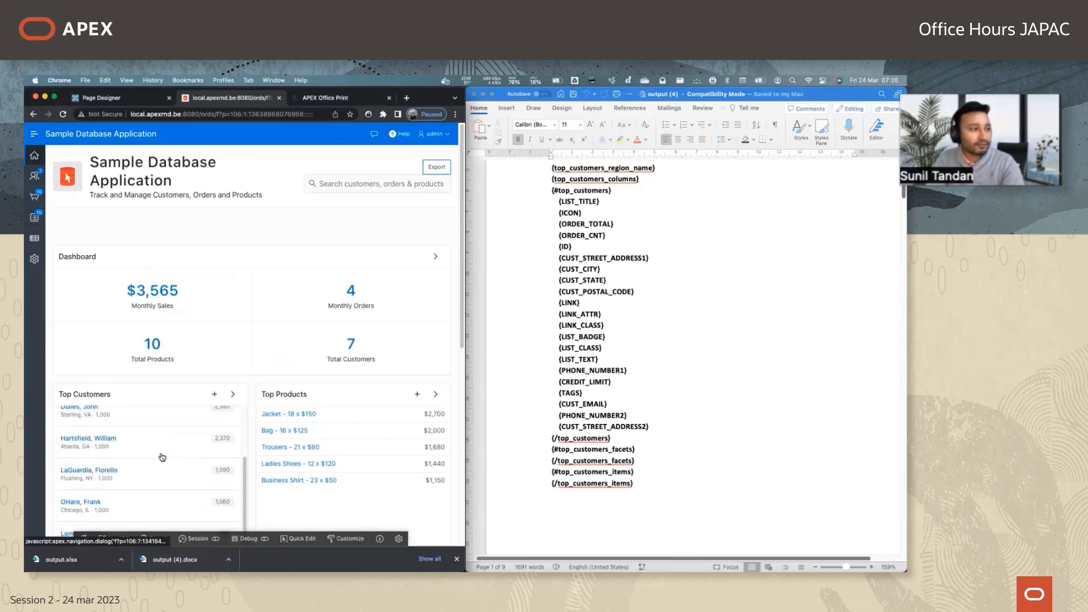
pyautogui.scroll(2, 162, 457)
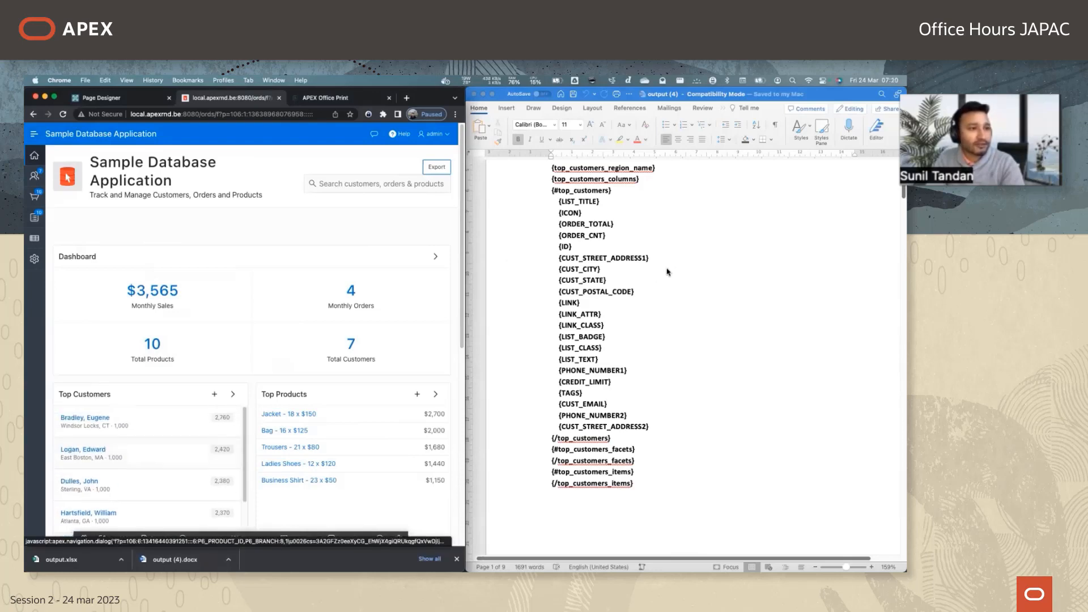
# Delete the {top_customers_region_name} and {top_customers_columns} tags above the {#top_customers} loop.
pyautogui.click(673, 295)
pyautogui.scroll(2, 678, 321)
pyautogui.scroll(-3, 578, 420)
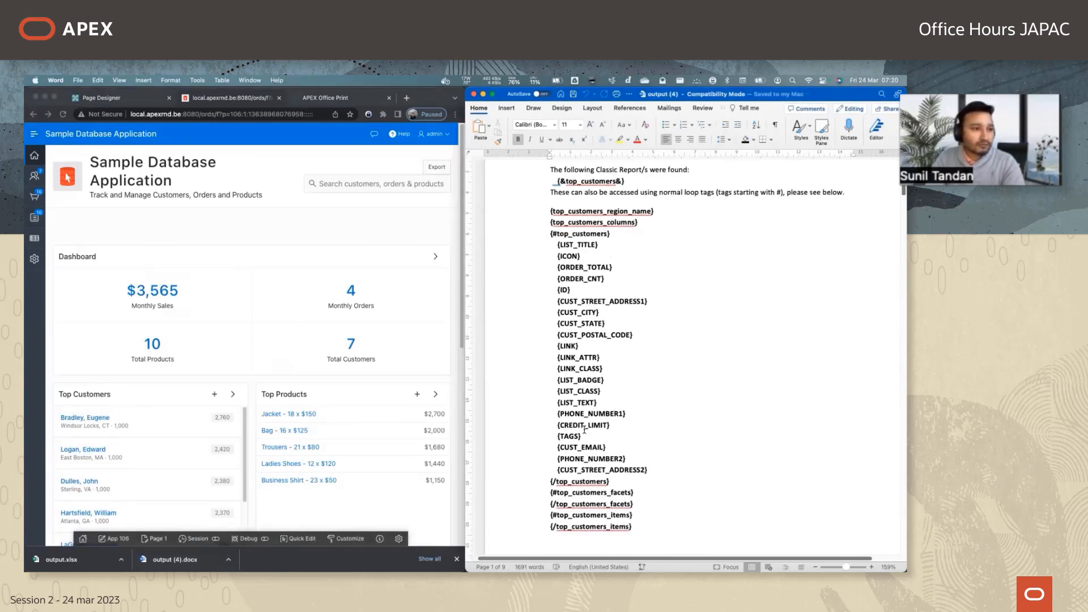
pyautogui.scroll(2, 655, 236)
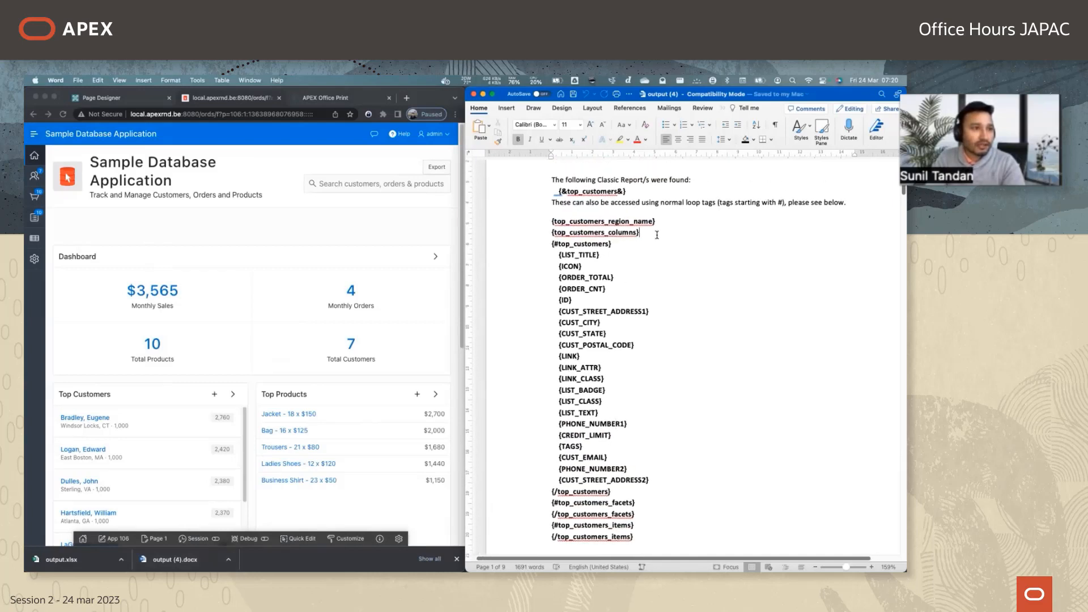
pyautogui.hotkey('shift', 'Home')
pyautogui.hotkey('shift', 'Up')
pyautogui.press('BackSpace')
pyautogui.scroll(-1, 652, 238)
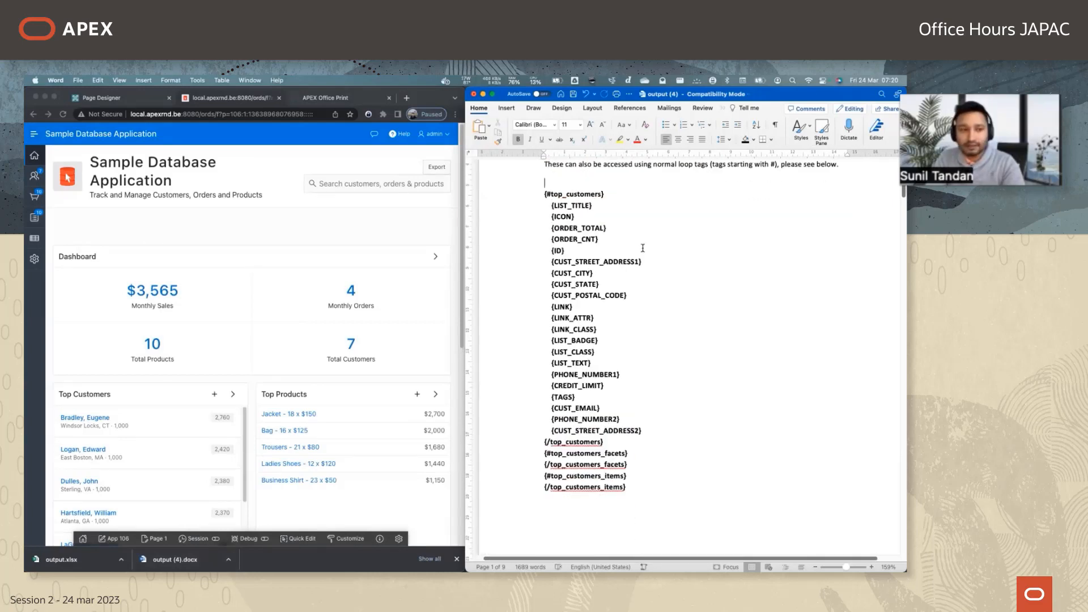
# Examine the top_customers loop table and the explanations of which value replaces each tag, including {top_customers_region_name} and {LIST_TITLE}.
pyautogui.scroll(-5, 642, 248)
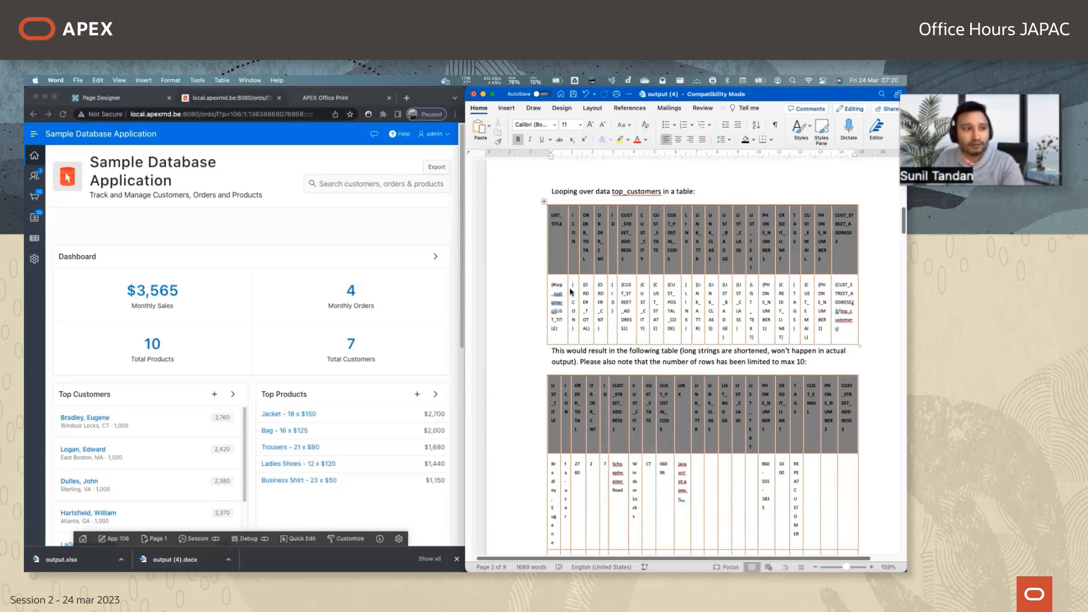
pyautogui.click(542, 201)
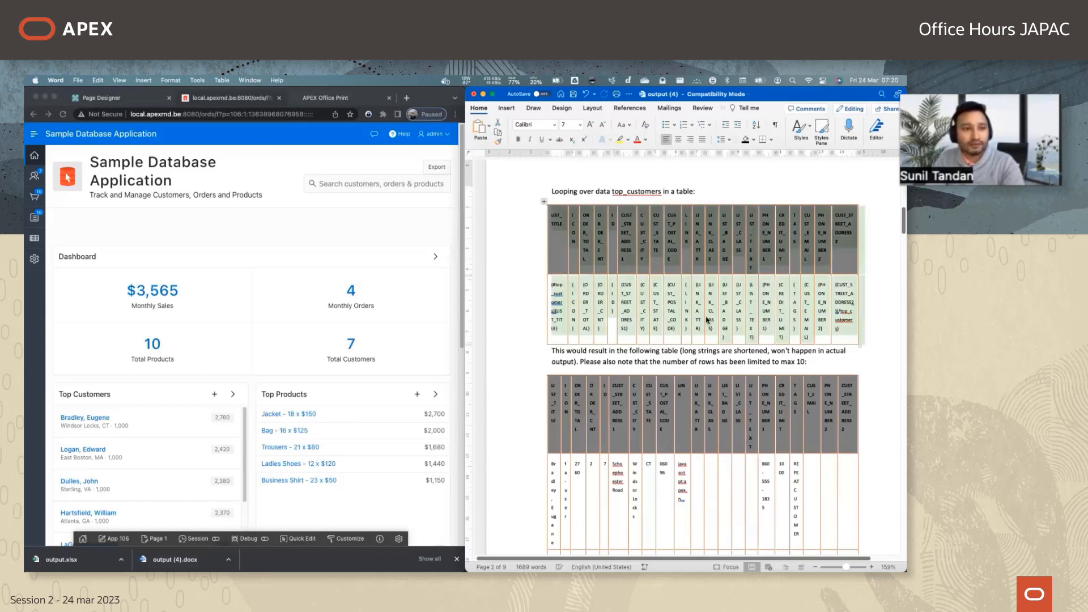
pyautogui.scroll(-10, 755, 383)
pyautogui.scroll(-10, 755, 383)
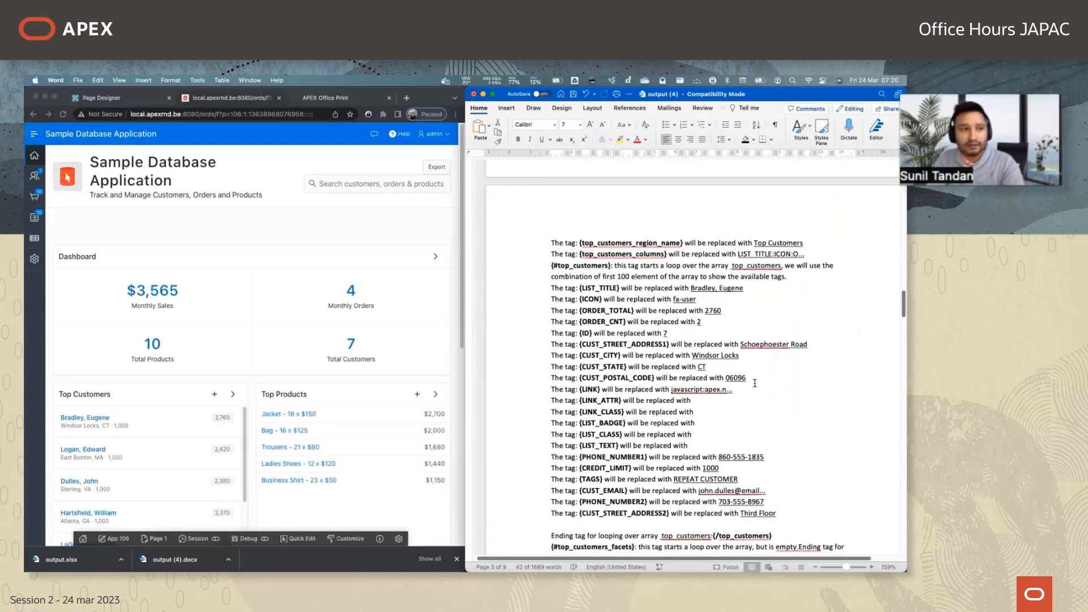
pyautogui.moveTo(580, 242); pyautogui.dragTo(683, 243)
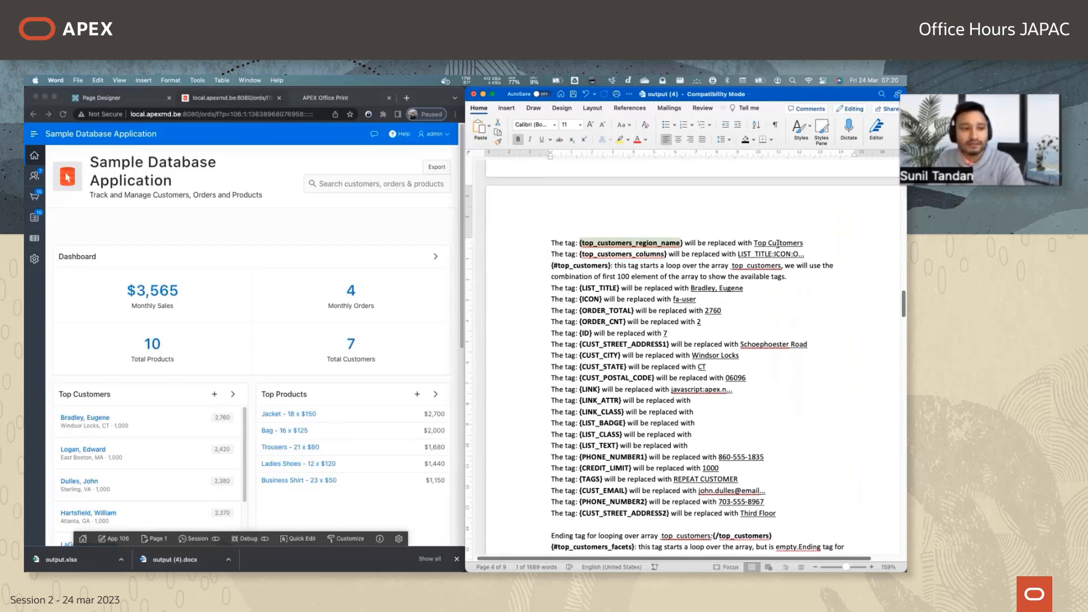
pyautogui.scroll(-1, 778, 244)
pyautogui.click(583, 263)
pyautogui.click(730, 263)
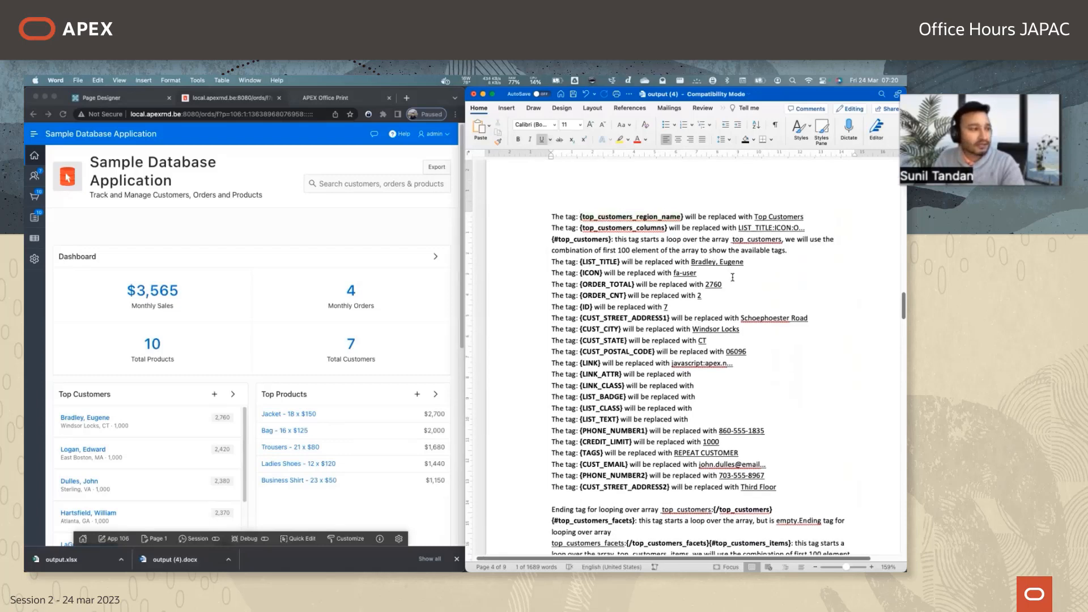
pyautogui.moveTo(580, 263); pyautogui.dragTo(620, 263)
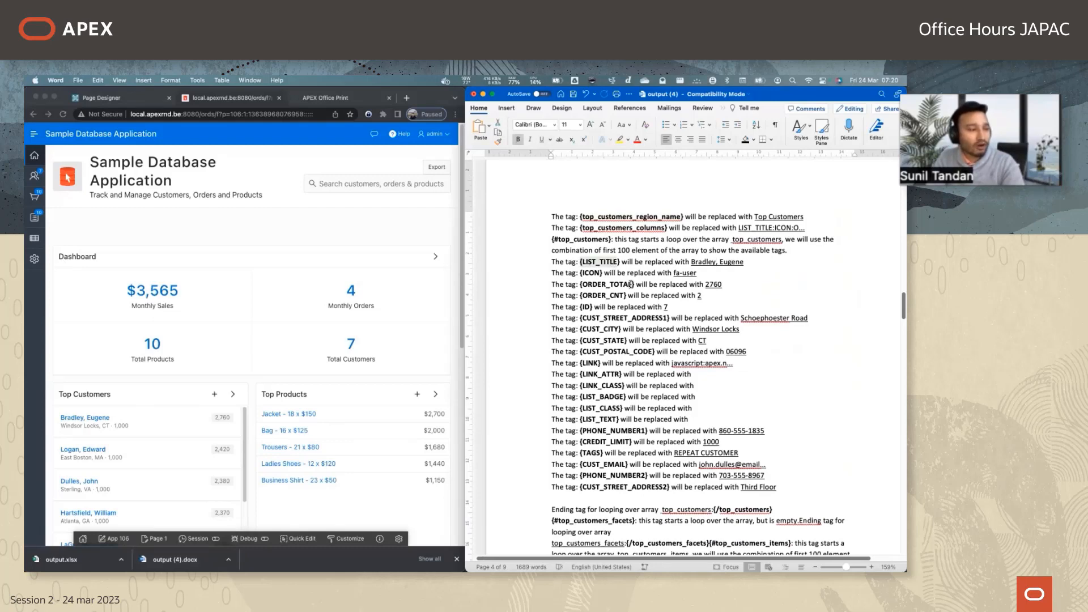
# Copy the tag explanation lines from {LIST_TITLE} to {CUST_STREET_ADDRESS2}, and delete all template content below the introductory text.
pyautogui.moveTo(792, 488); pyautogui.dragTo(551, 263)
pyautogui.press('super+c')
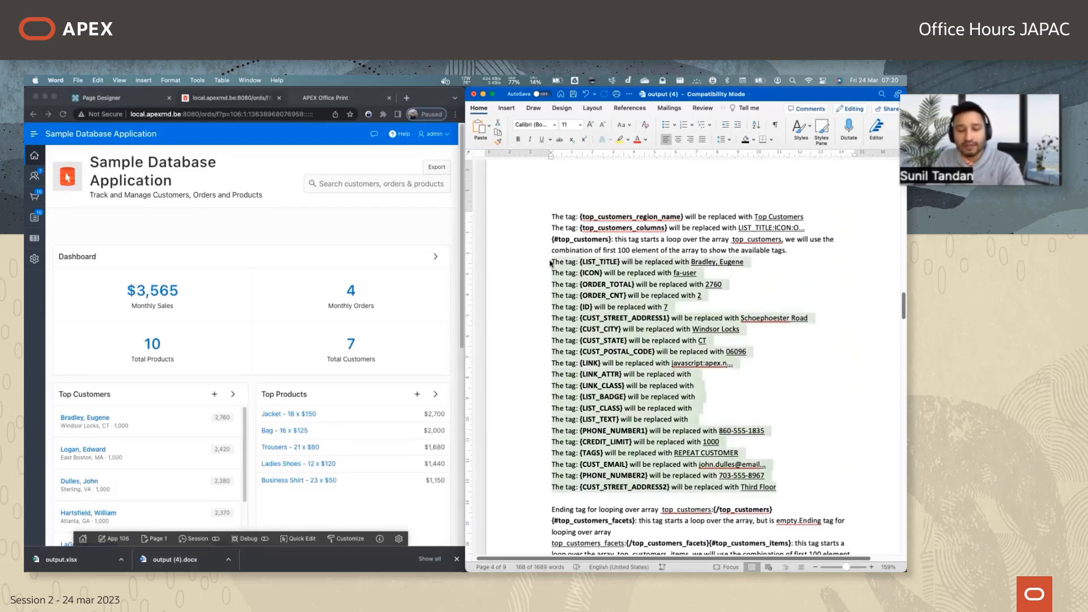
pyautogui.scroll(20, 552, 295)
pyautogui.press('Delete')
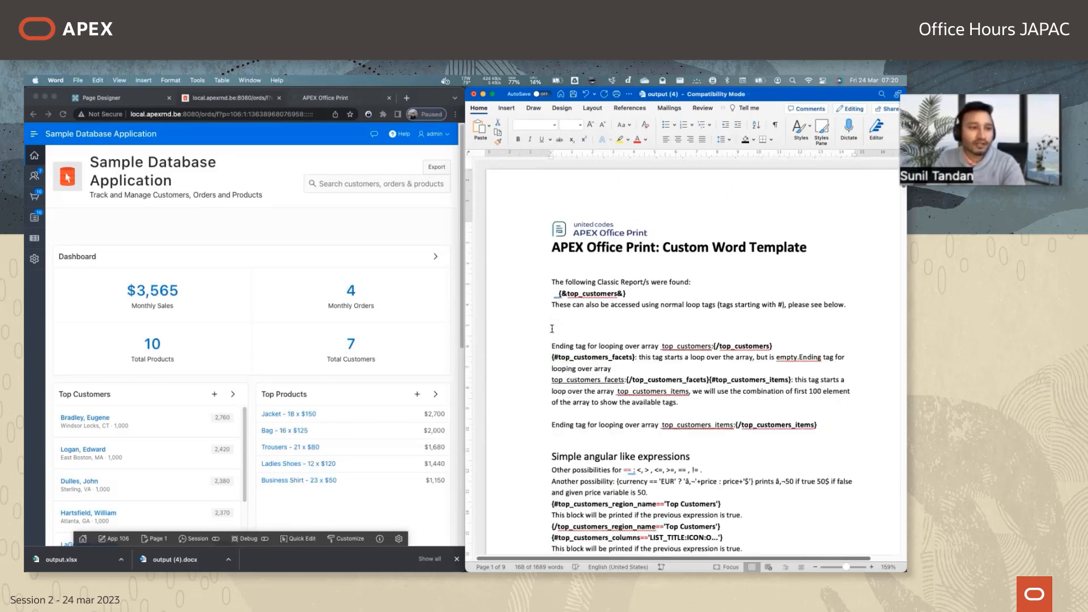
pyautogui.scroll(-10, 582, 339)
pyautogui.scroll(-20, 582, 339)
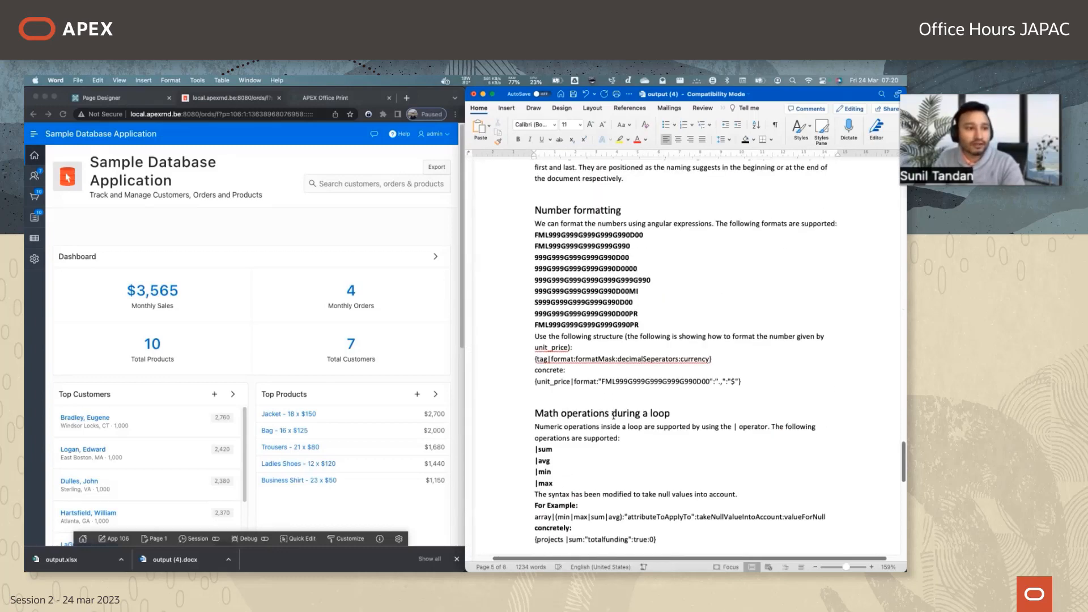
pyautogui.press('super+a')
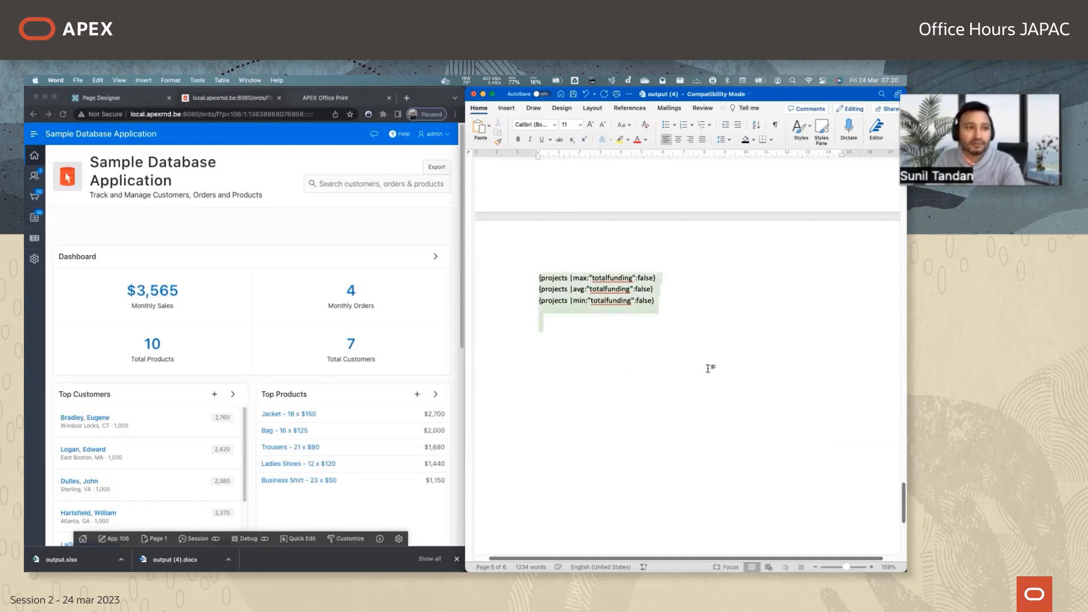
pyautogui.scroll(10, 708, 370)
pyautogui.press('Delete')
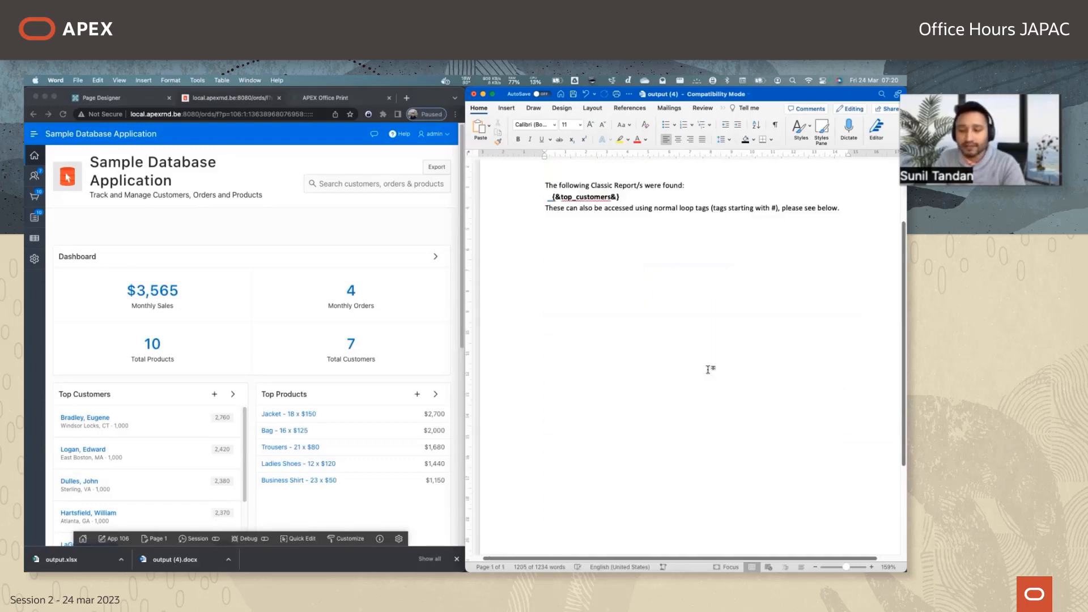
pyautogui.scroll(3, 710, 370)
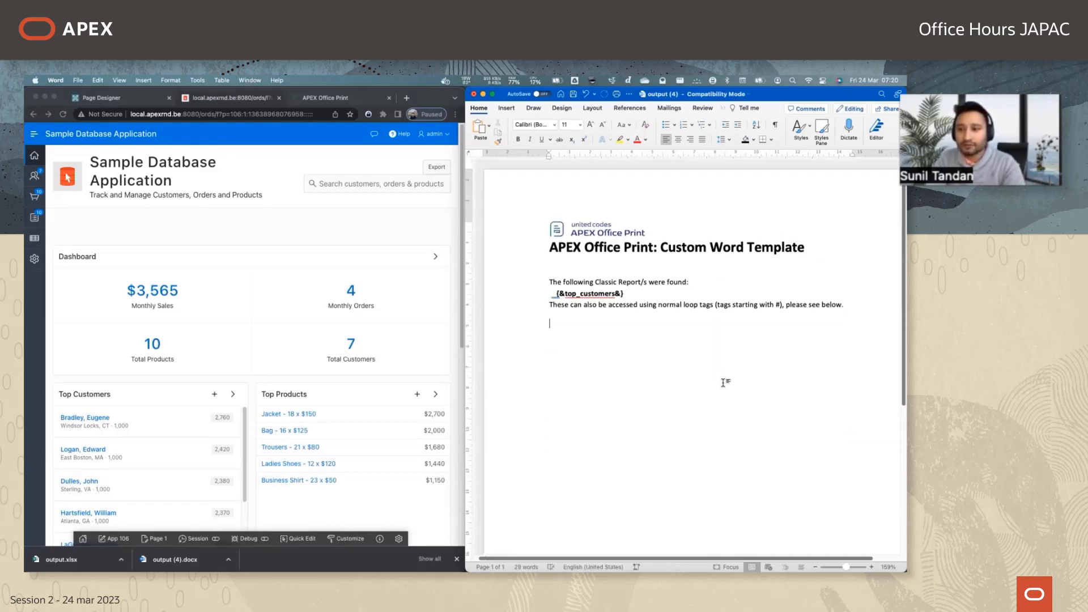
# Paste the copied tag explanation lines below the introductory text and add an empty line above them.
pyautogui.press('super+v')
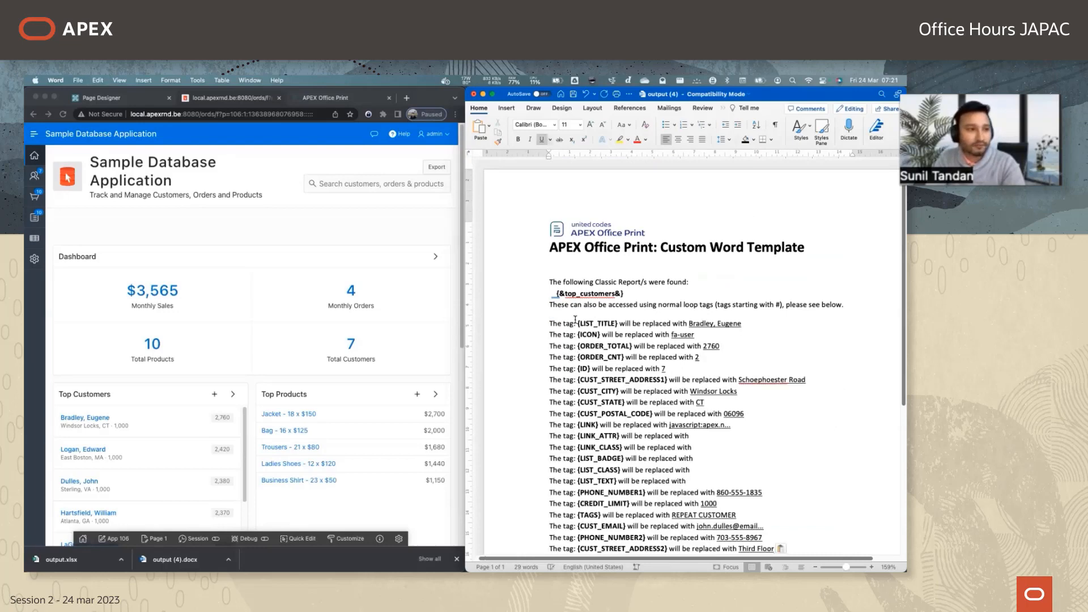
pyautogui.scroll(-1, 749, 299)
pyautogui.press('Return')
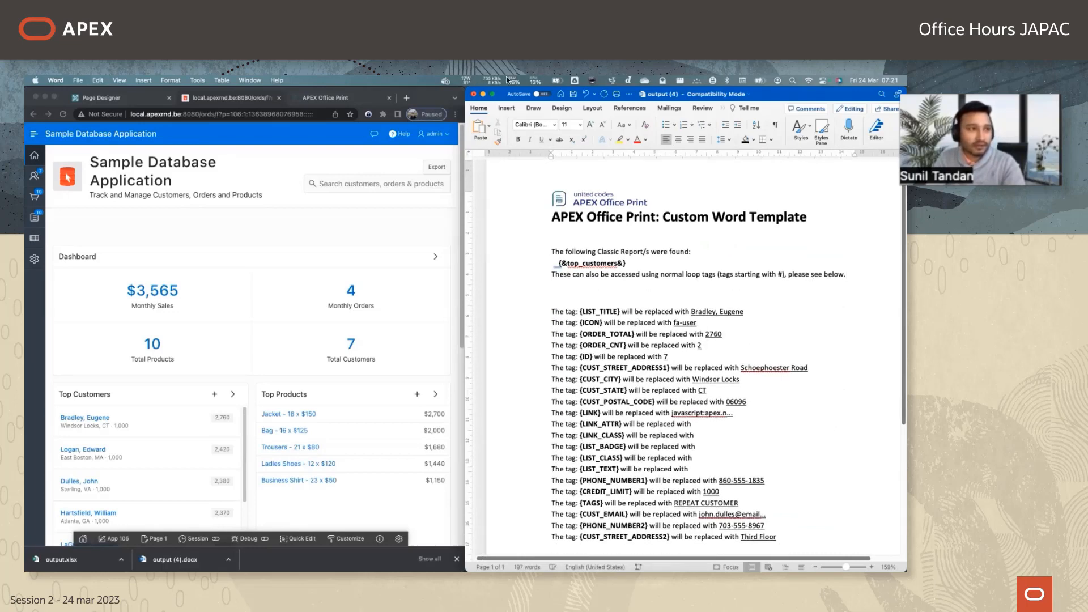
# Insert a three-column table above the tag list, with a full-width "Top Customers" header row and {# starting the row below.
pyautogui.click(506, 108)
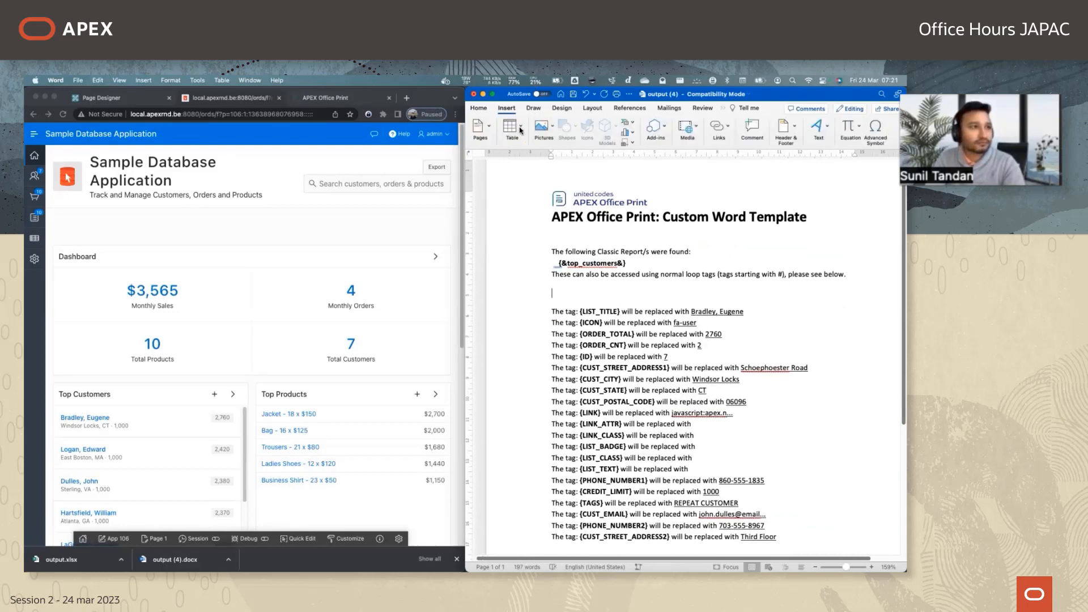
pyautogui.click(509, 126)
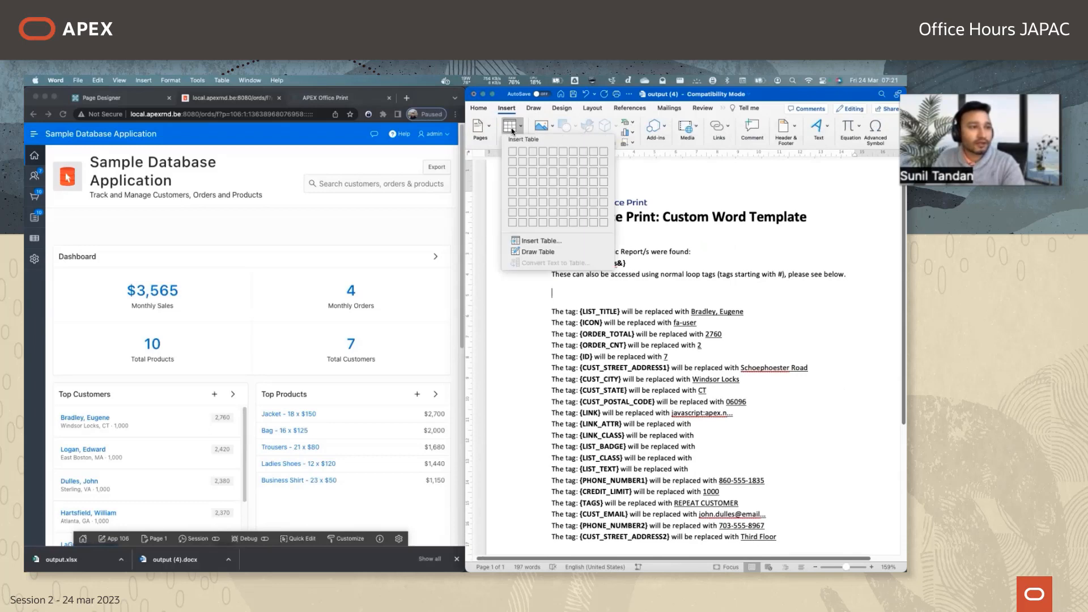
pyautogui.click(533, 153)
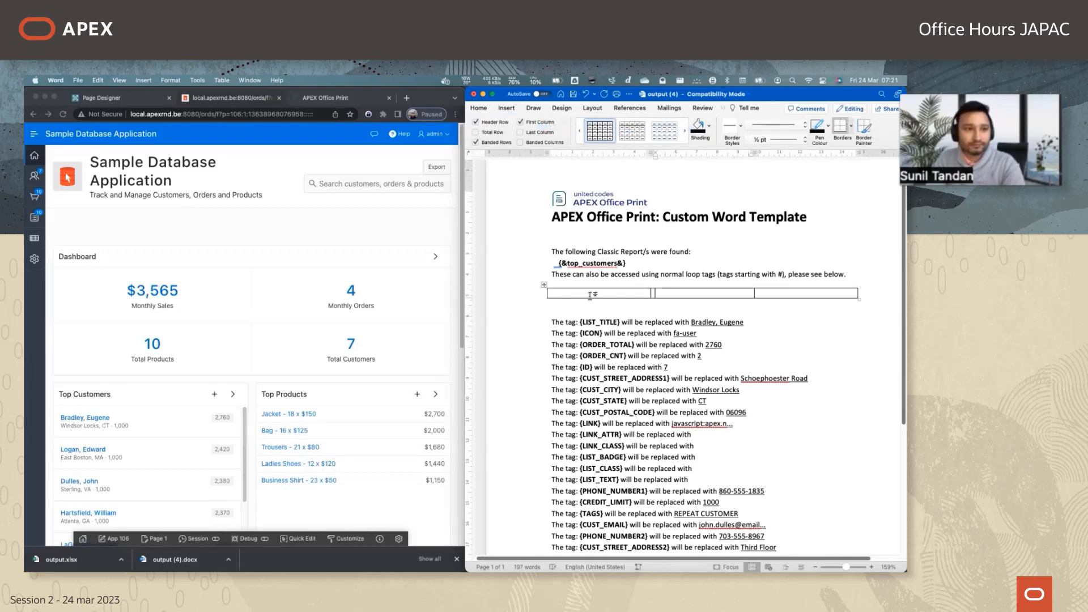
pyautogui.write('Top C')
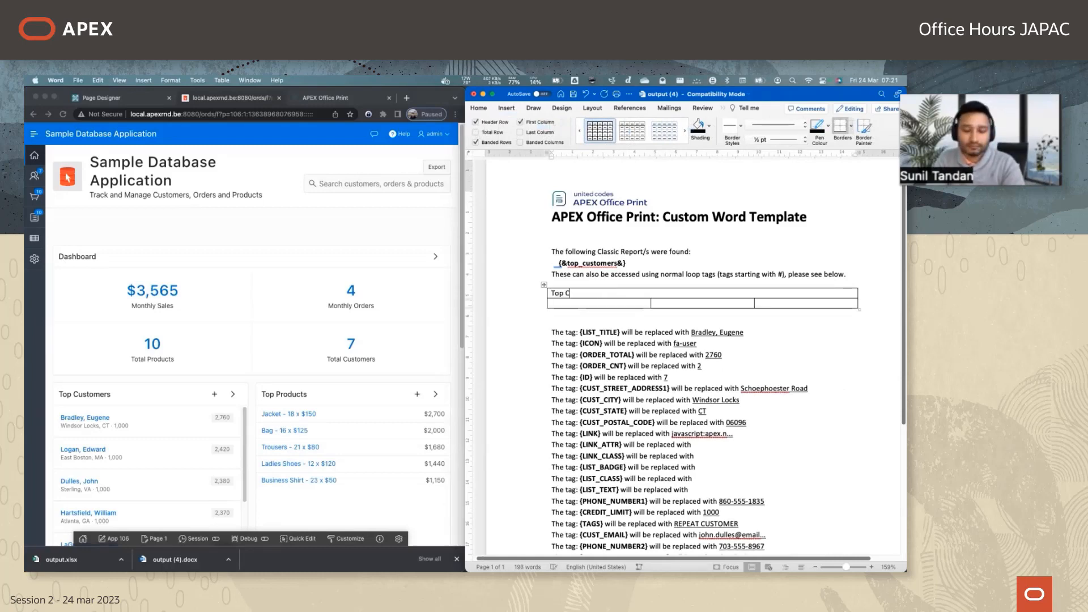
pyautogui.write('ustomers')
pyautogui.press('Tab')
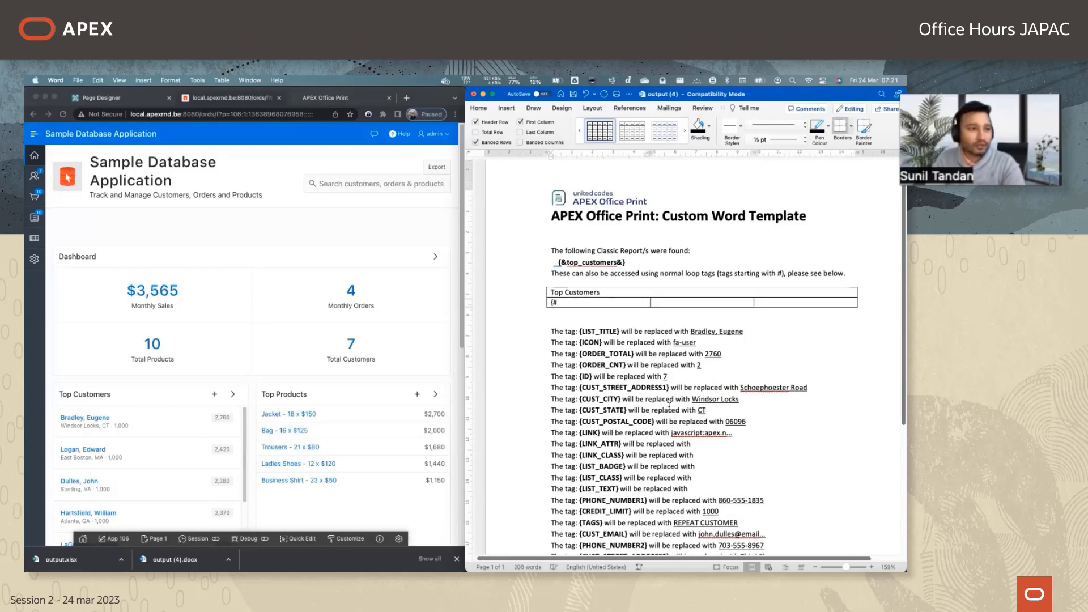
# Examine the name inside the {&top_customers&} tag and the {LIST_TITLE} tag with its replacement value.
pyautogui.scroll(-5, 630, 377)
pyautogui.scroll(6, 670, 405)
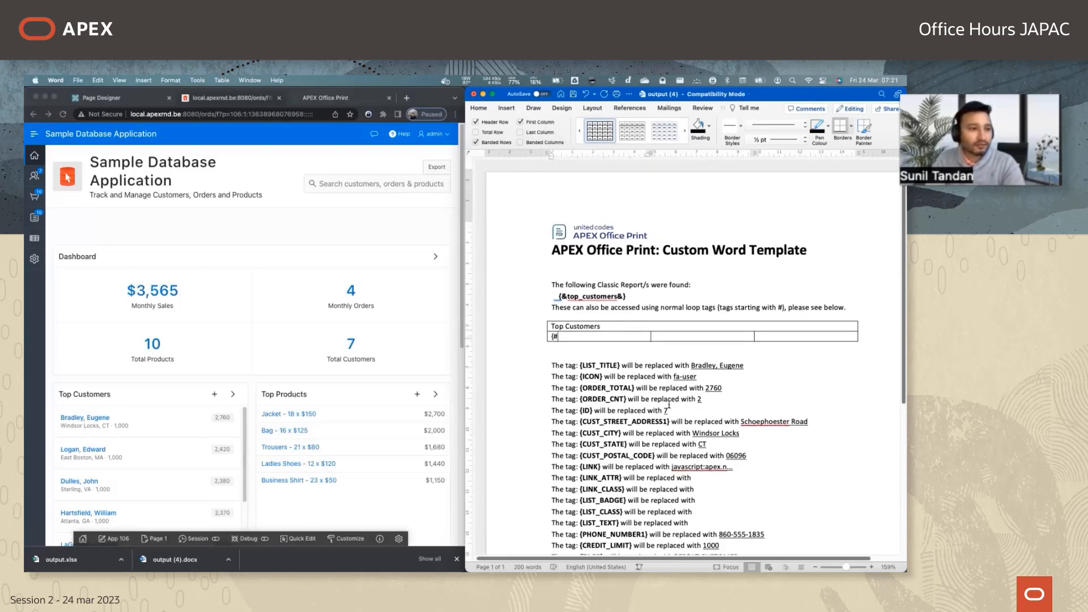
pyautogui.click(600, 298)
pyautogui.hotkey('shift', 'Left')
pyautogui.hotkey('shift', 'Left')
pyautogui.hotkey('shift', 'Left')
pyautogui.hotkey('shift', 'Left')
pyautogui.hotkey('shift', 'Left')
pyautogui.hotkey('shift', 'Left')
pyautogui.hotkey('shift', 'Left')
pyautogui.hotkey('shift', 'Left')
pyautogui.hotkey('shift', 'Left')
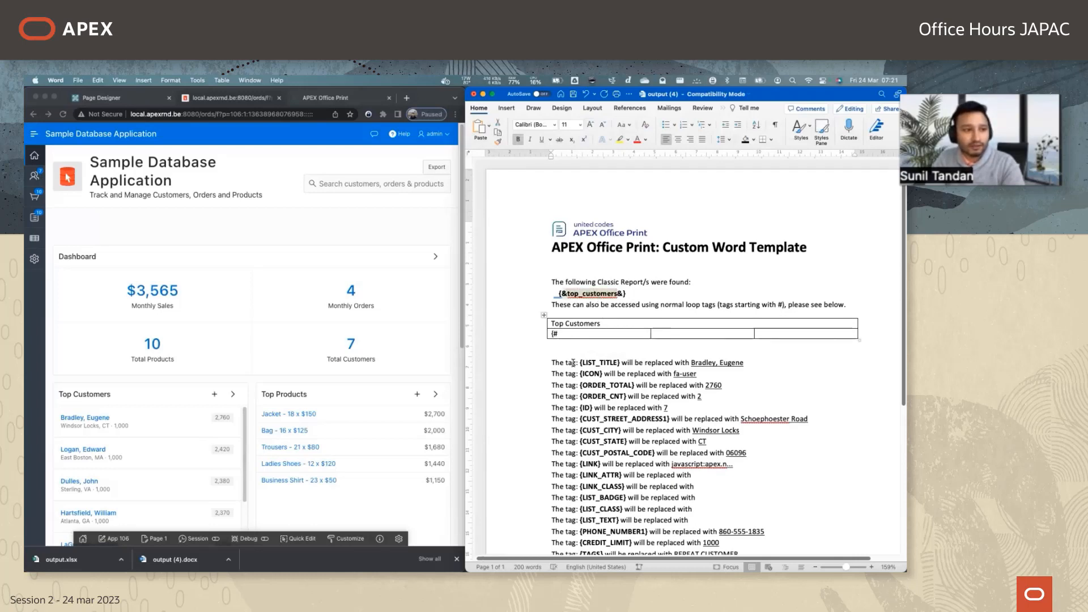
pyautogui.moveTo(580, 366); pyautogui.dragTo(622, 365)
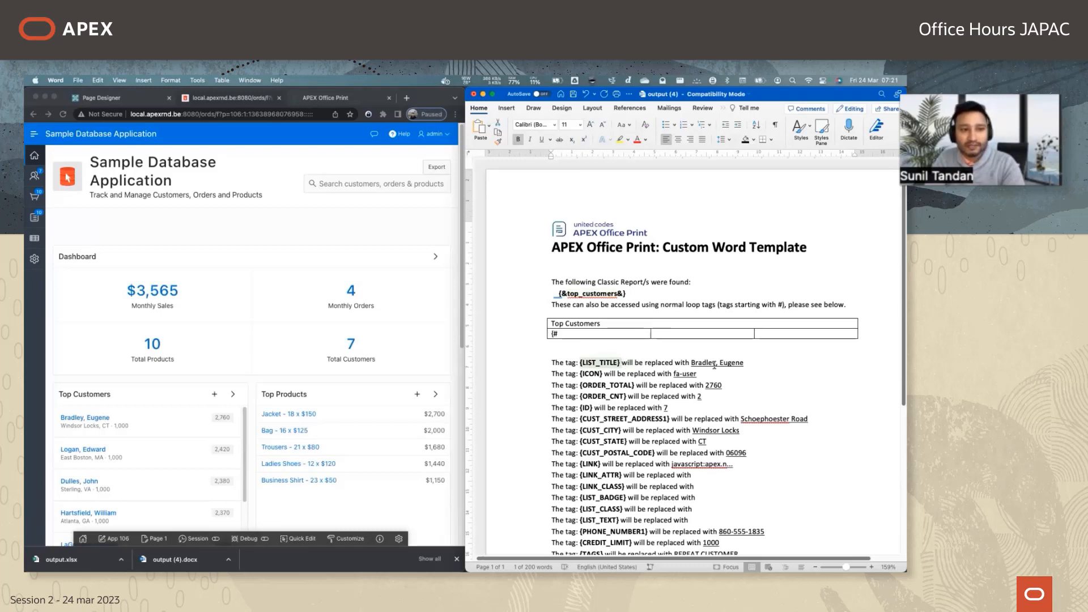
pyautogui.moveTo(745, 363); pyautogui.dragTo(676, 364)
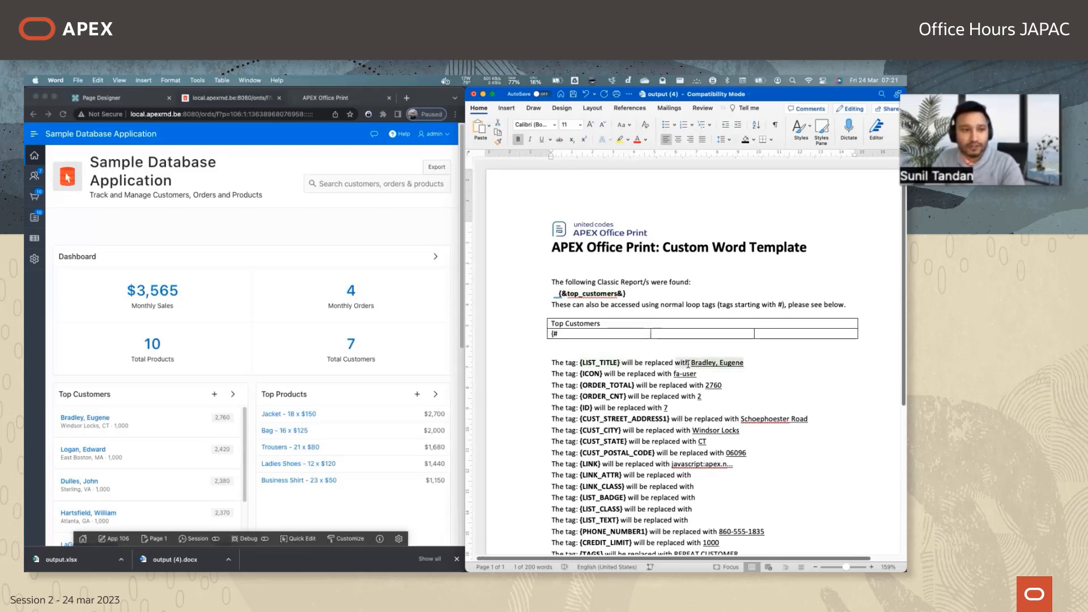
pyautogui.click(644, 294)
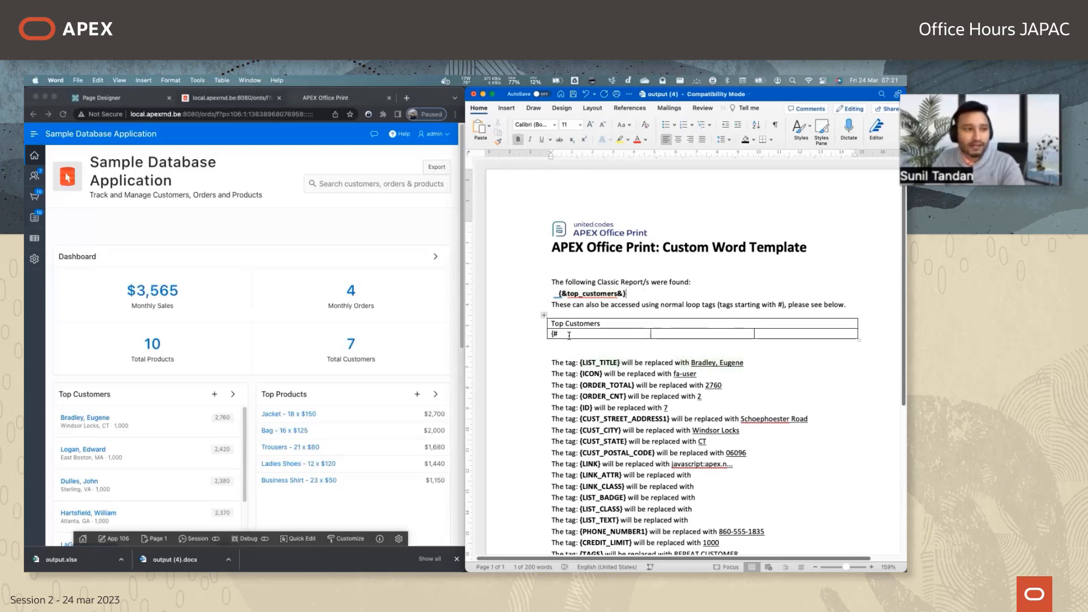
# Complete the opening loop tag as {#top_customers} in the first cell below the header, using the name from {&top_customers&}.
pyautogui.click(570, 335)
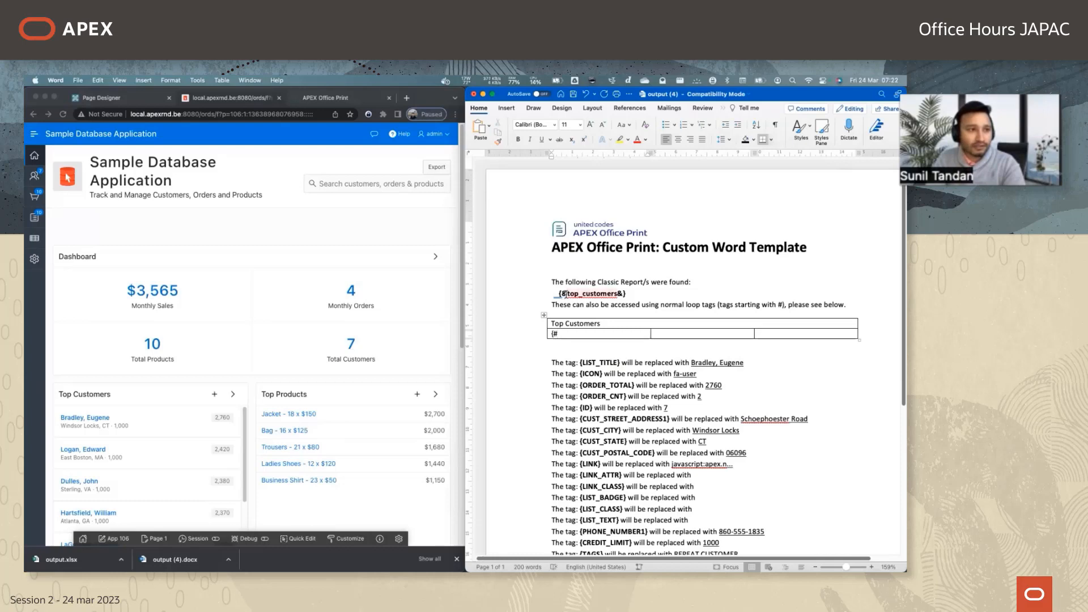
pyautogui.doubleClick(600, 293)
pyautogui.press('super+c')
pyautogui.click(616, 293)
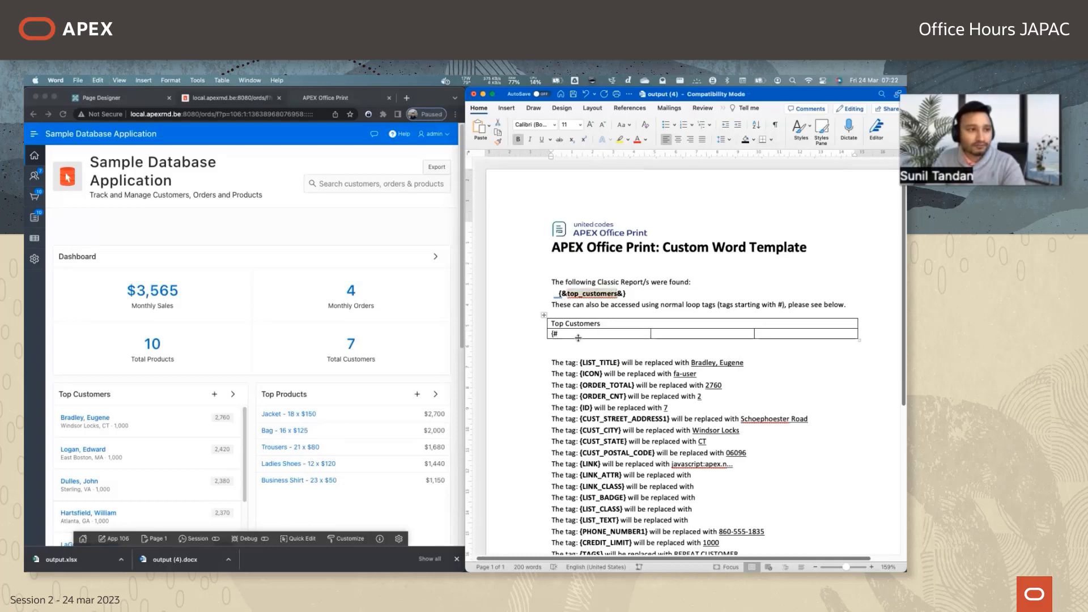
pyautogui.press('super+v')
pyautogui.write('}')
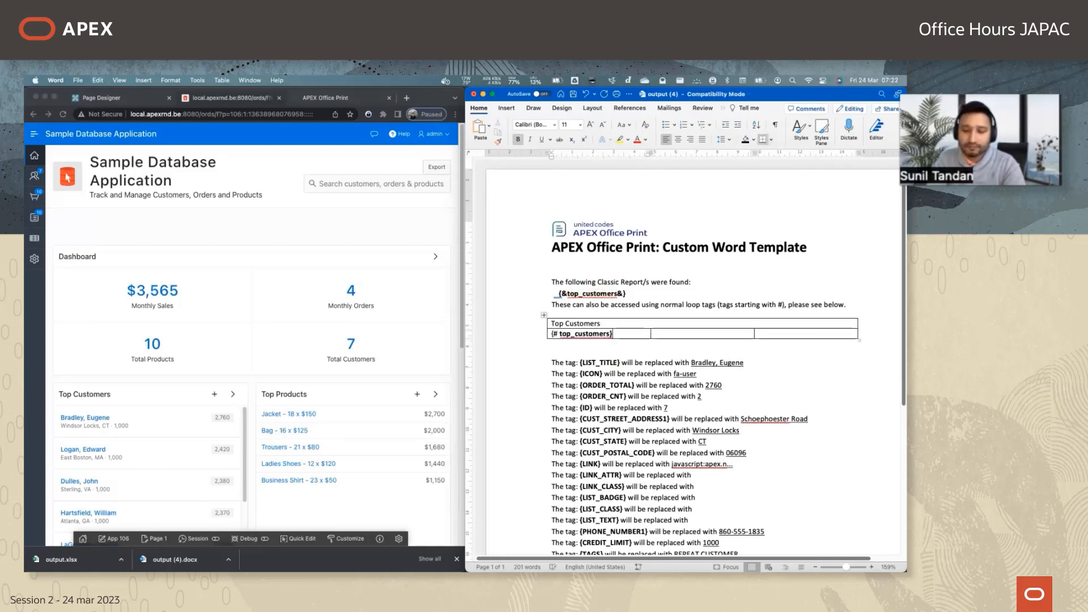
pyautogui.press('BackSpace')
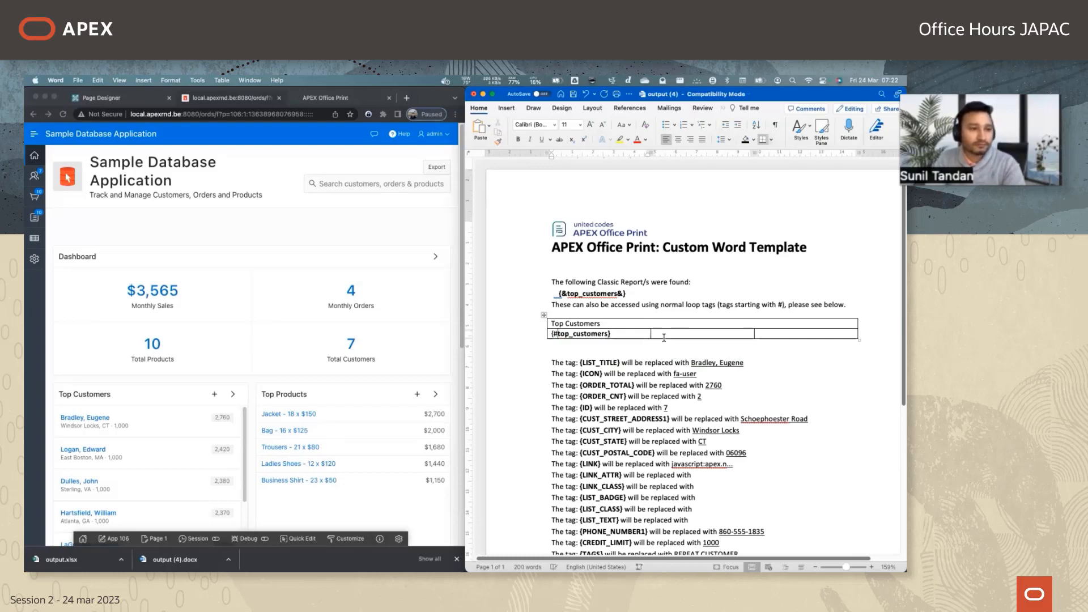
# Add the {LIST_TITLE} tag directly after {#top_customers} in the first cell.
pyautogui.write('{L')
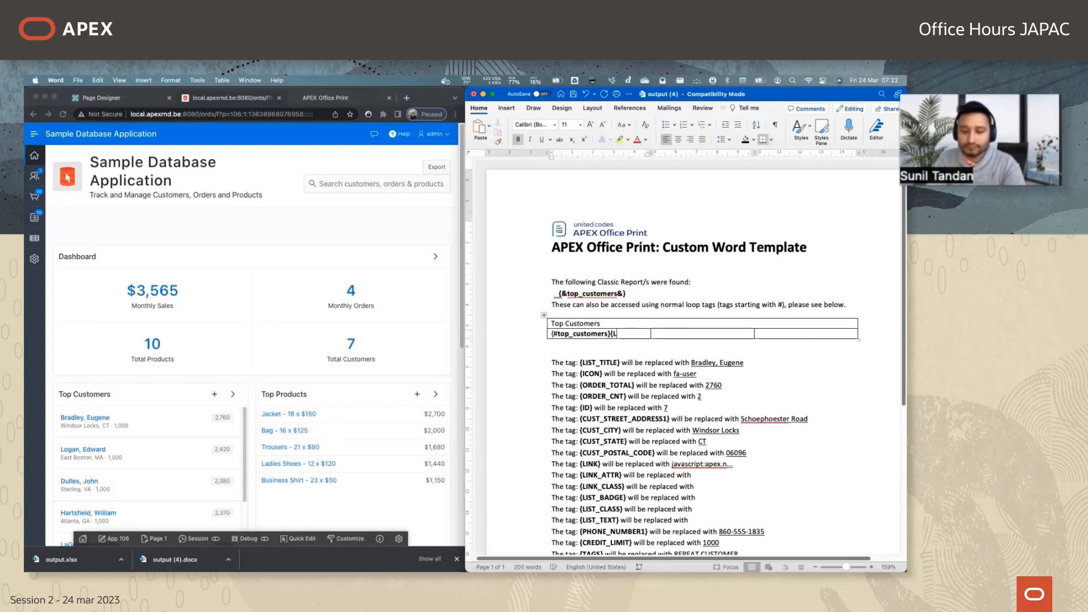
pyautogui.write('IST_TITLE')
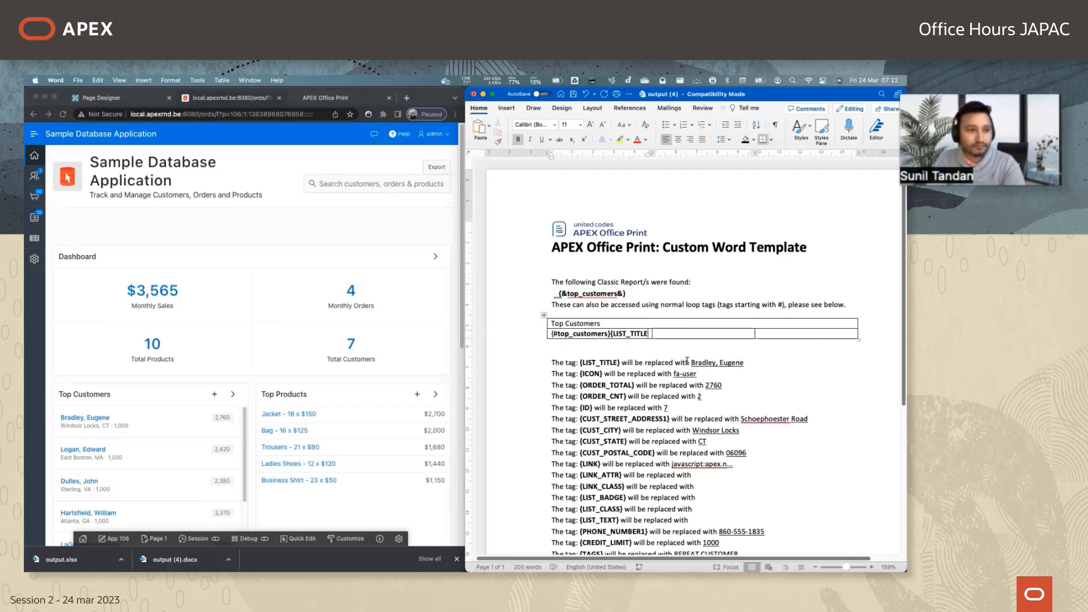
pyautogui.write('}')
# Enter the closing loop tag {/top_customers} in the third cell of the row.
pyautogui.click(781, 338)
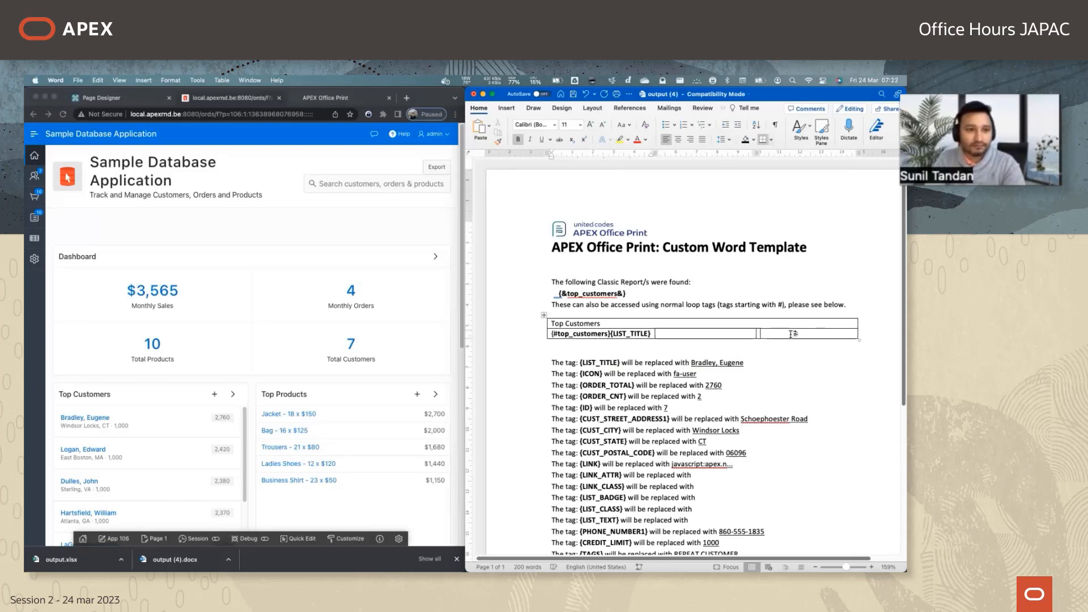
pyautogui.write('{/')
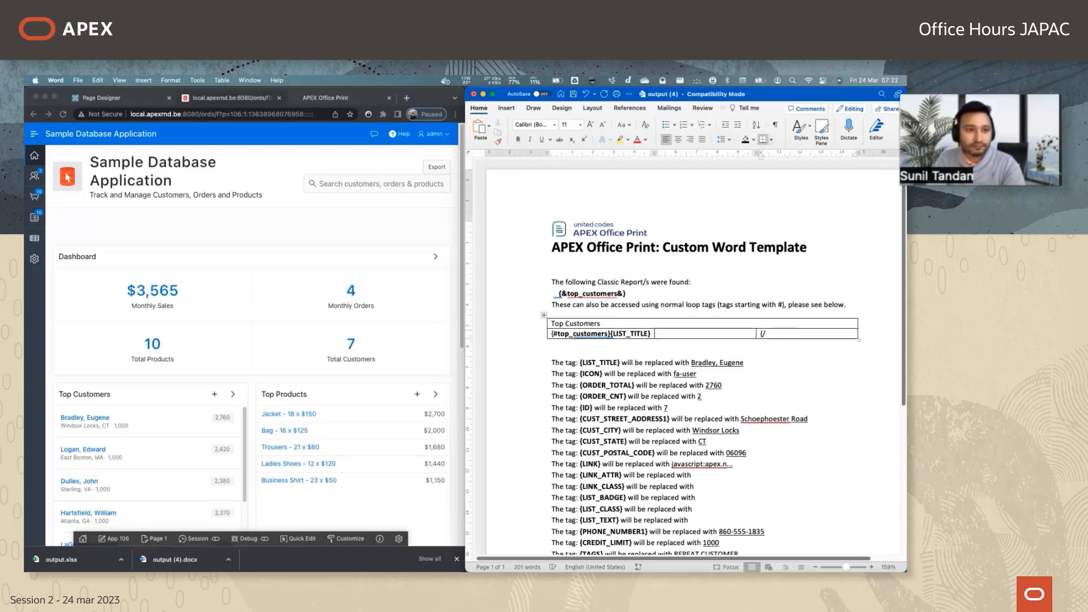
pyautogui.write('LIST_T')
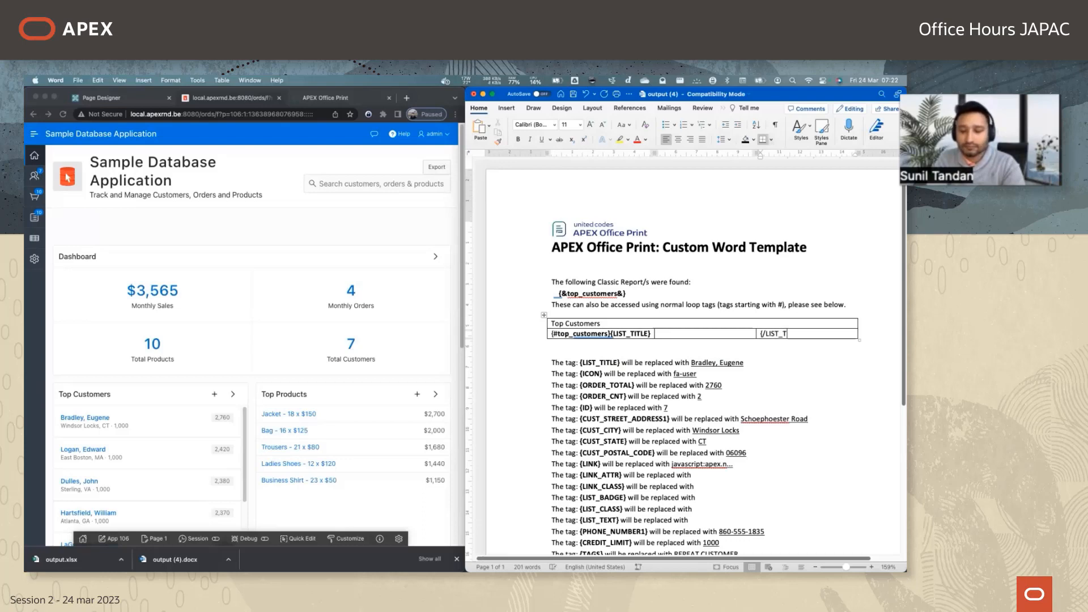
pyautogui.write('ITLE}')
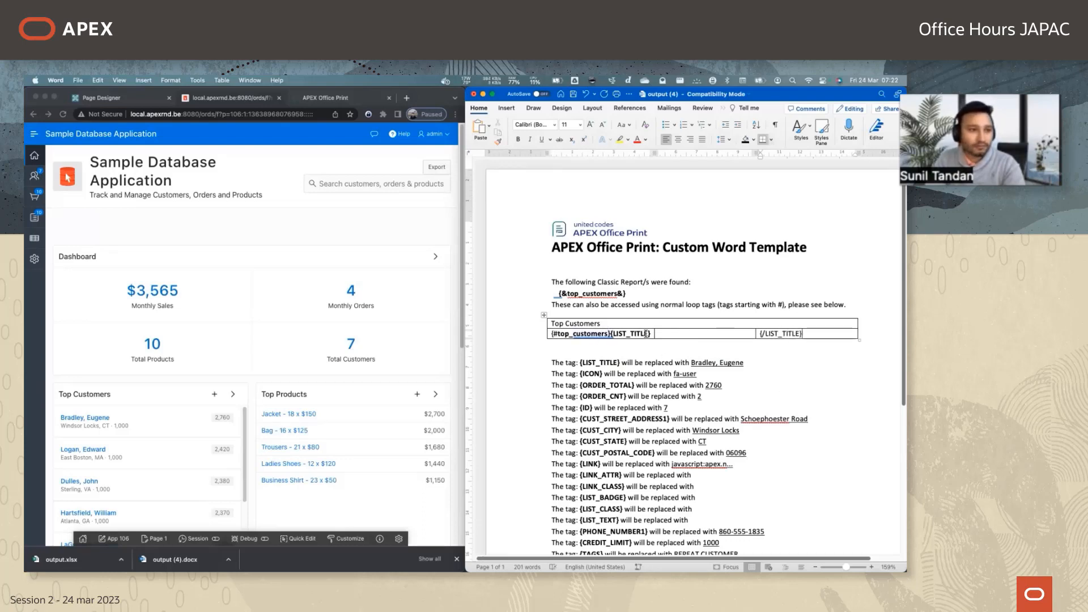
pyautogui.moveTo(765, 335); pyautogui.dragTo(798, 335)
pyautogui.press('BackSpace')
pyautogui.write('top_cu')
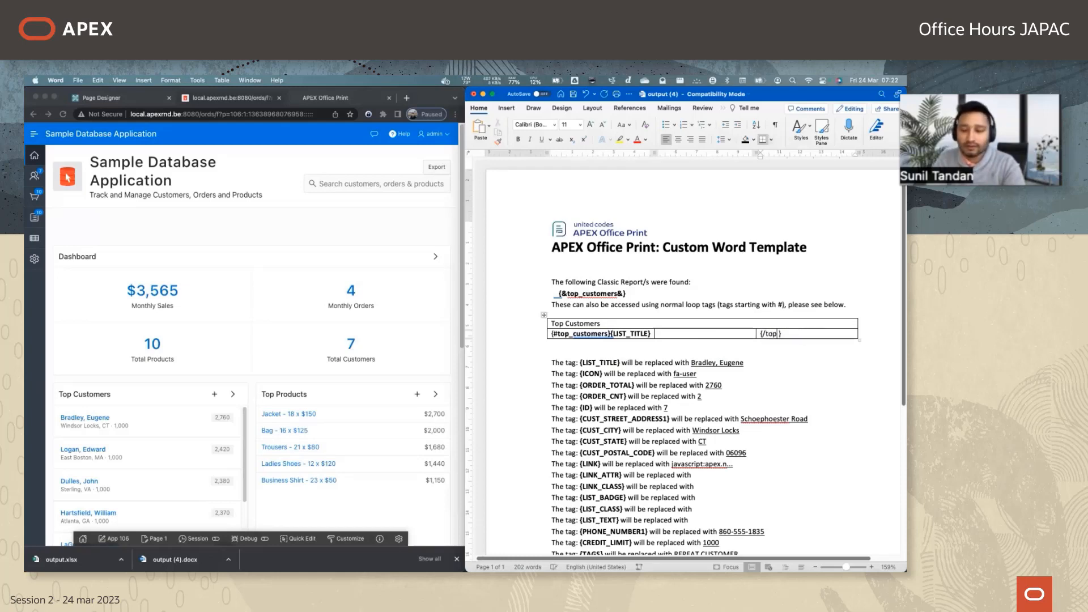
pyautogui.write('stomers')
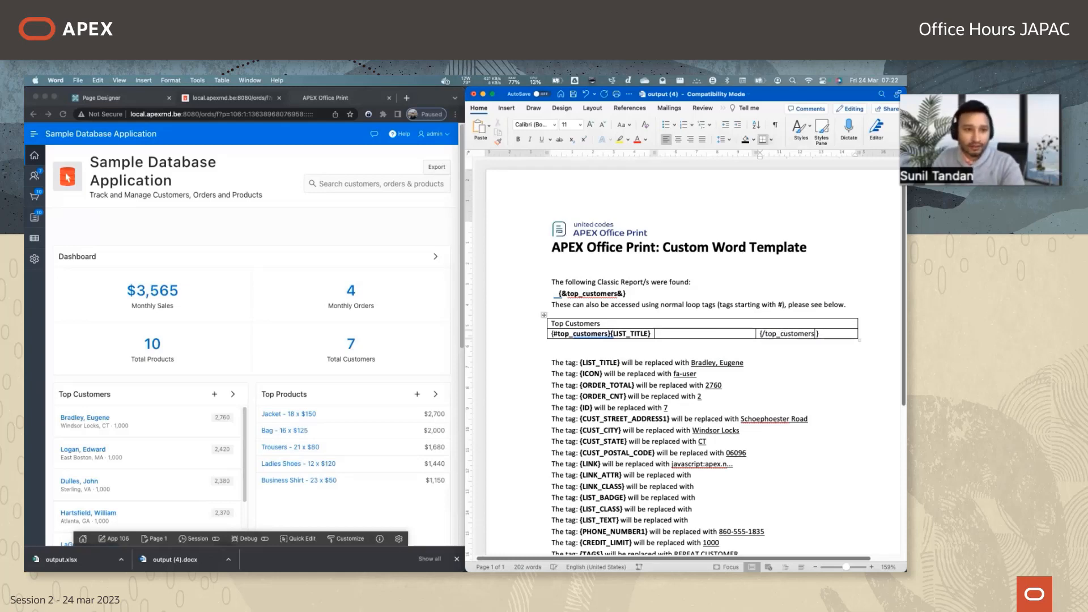
# Copy CUST_STREET_ADDRESS1 from the tag list into the middle cell and enclose it in braces as a tag.
pyautogui.click(720, 397)
pyautogui.scroll(-1, 617, 469)
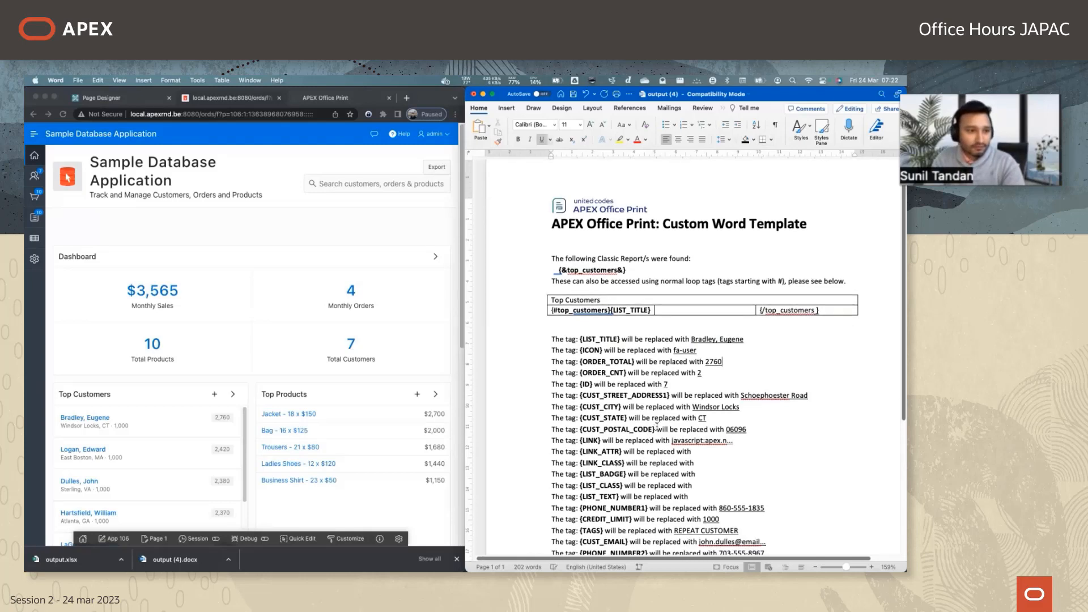
pyautogui.scroll(1, 611, 348)
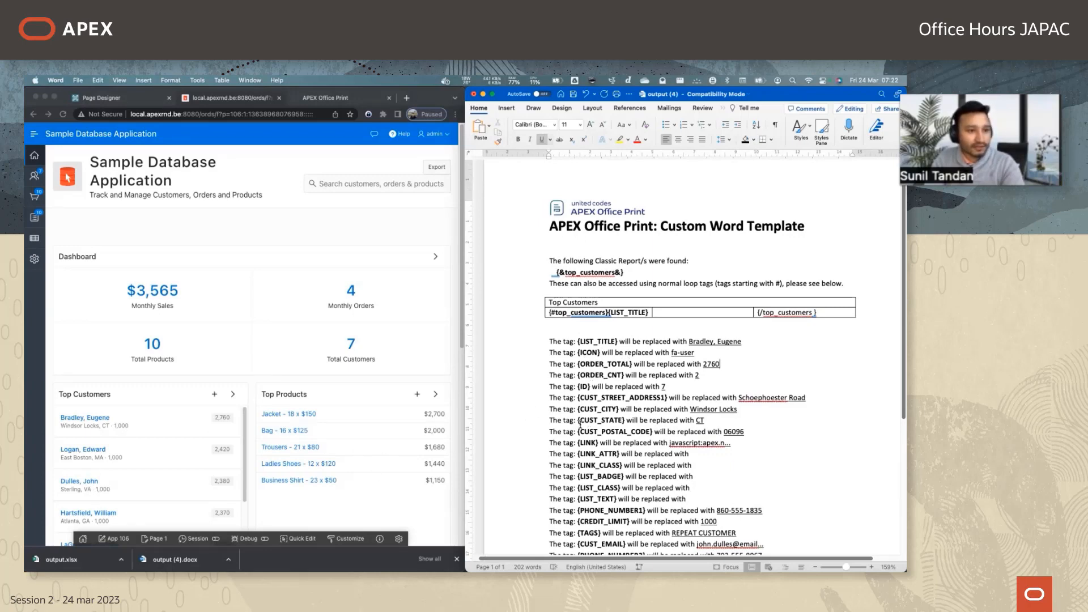
pyautogui.moveTo(586, 398); pyautogui.dragTo(666, 398)
pyautogui.press('super+c')
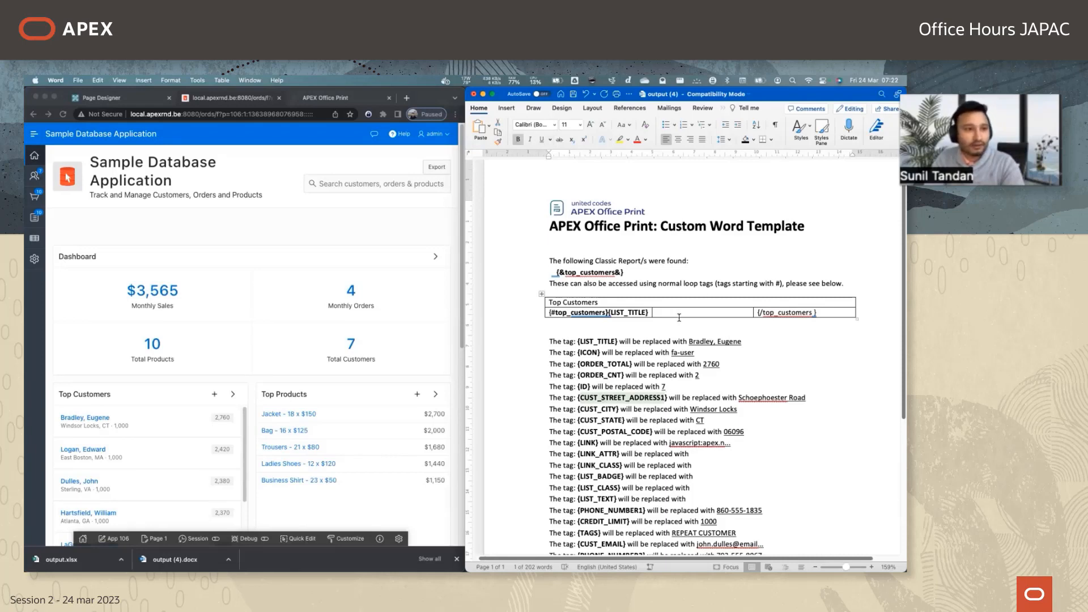
pyautogui.click(680, 312)
pyautogui.press('super+v')
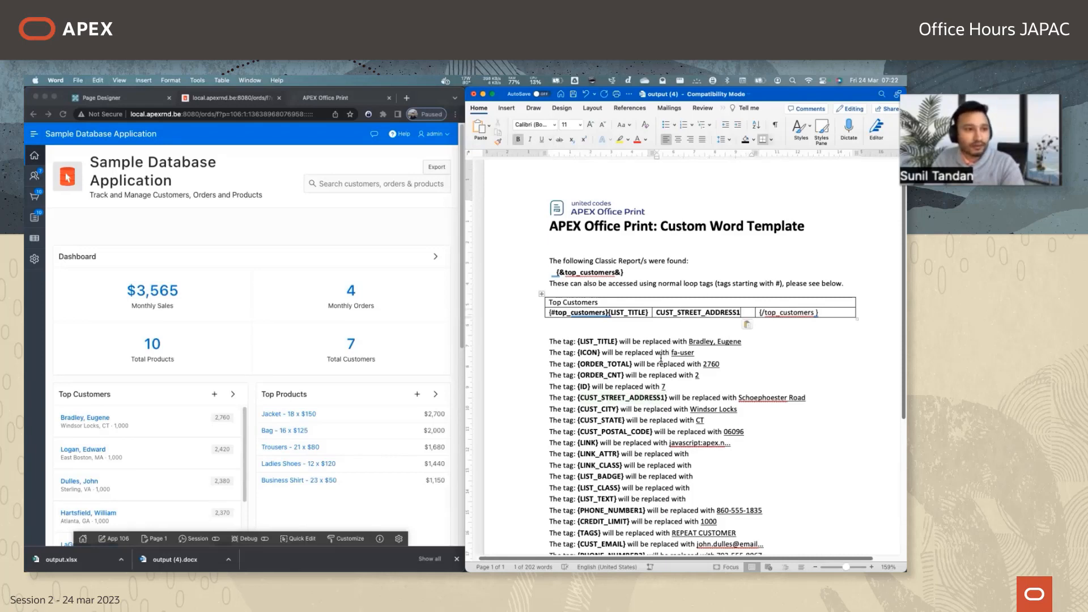
pyautogui.press('Home')
pyautogui.write('{')
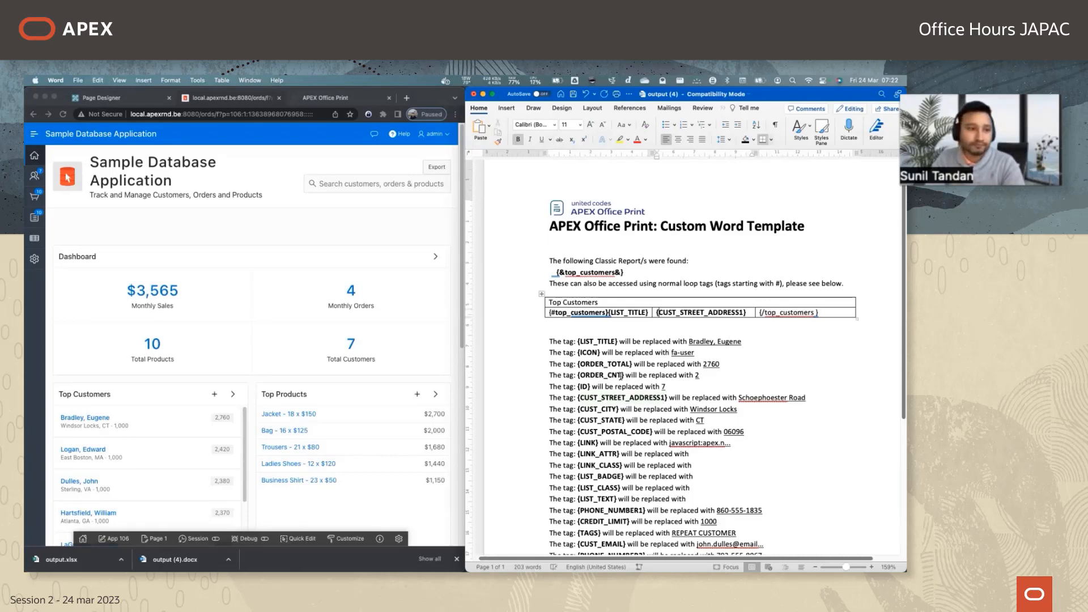
# Add {CUST_CITY} and {CUST_STATE} from the tag list on a second line in the middle cell.
pyautogui.moveTo(586, 408); pyautogui.dragTo(613, 411)
pyautogui.press('super+c')
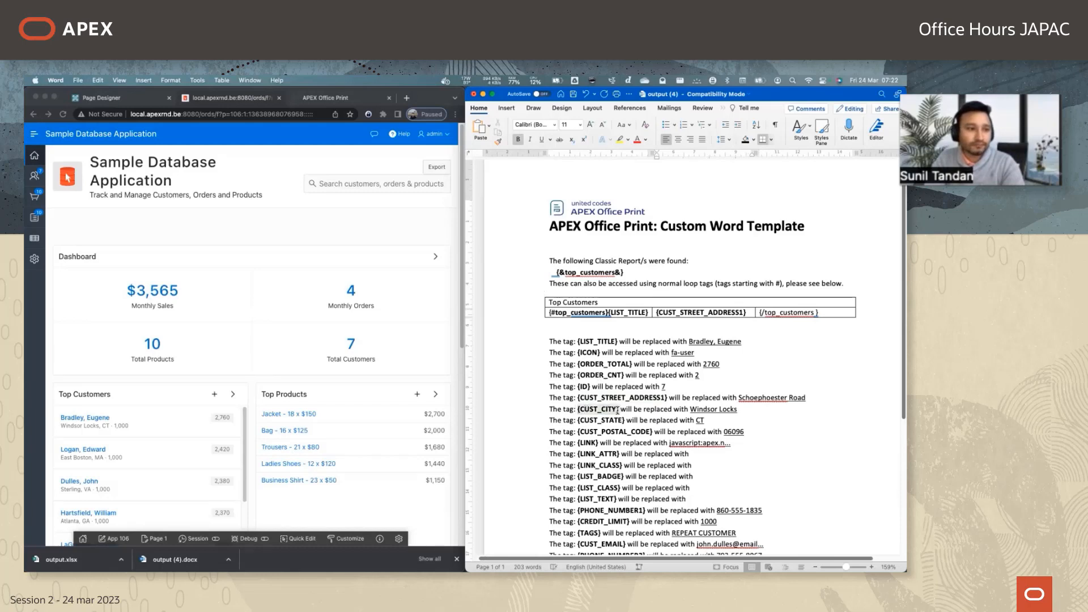
pyautogui.click(747, 310)
pyautogui.press('Return')
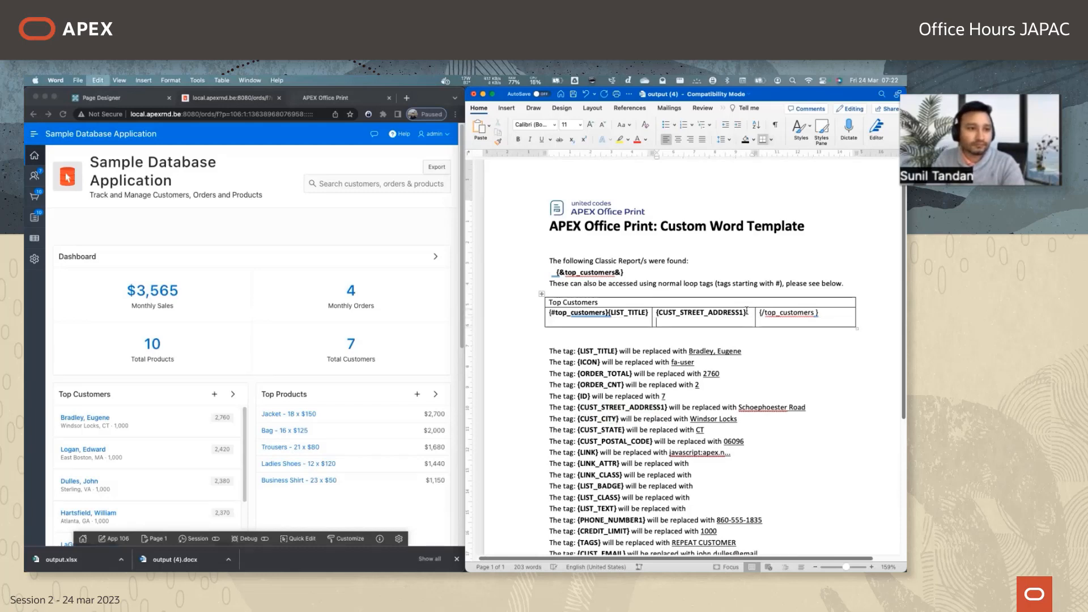
pyautogui.press('super+v')
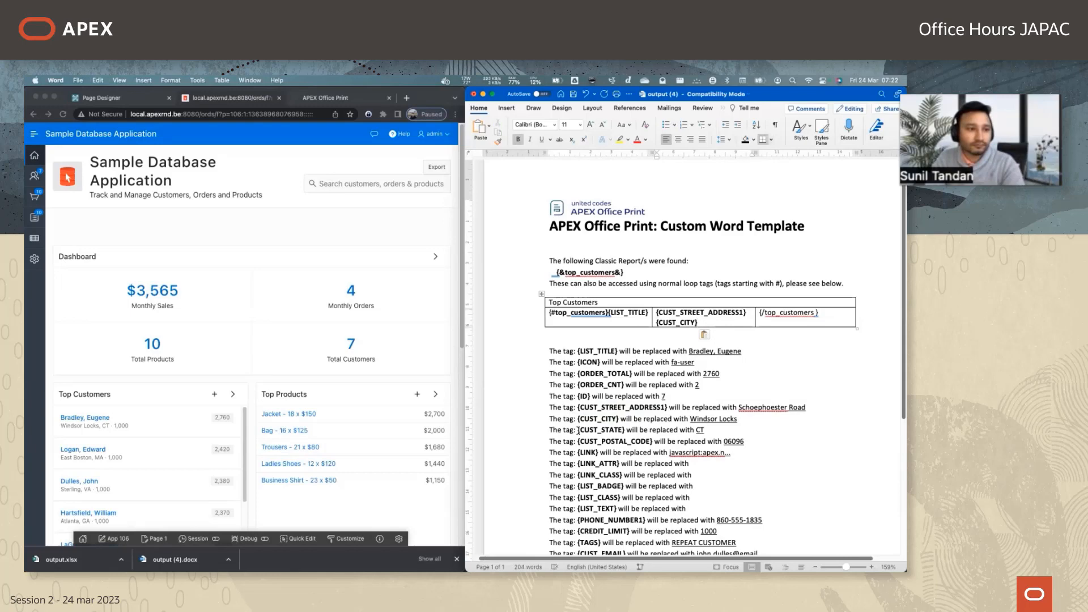
pyautogui.moveTo(578, 431); pyautogui.dragTo(624, 430)
pyautogui.press('super+c')
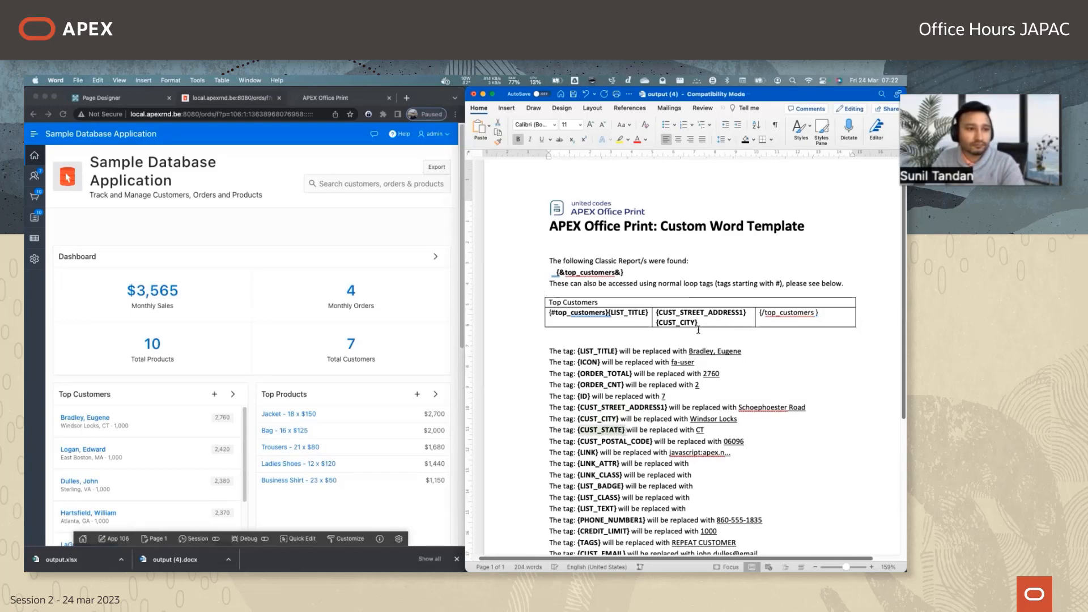
pyautogui.click(708, 322)
pyautogui.press('super+v')
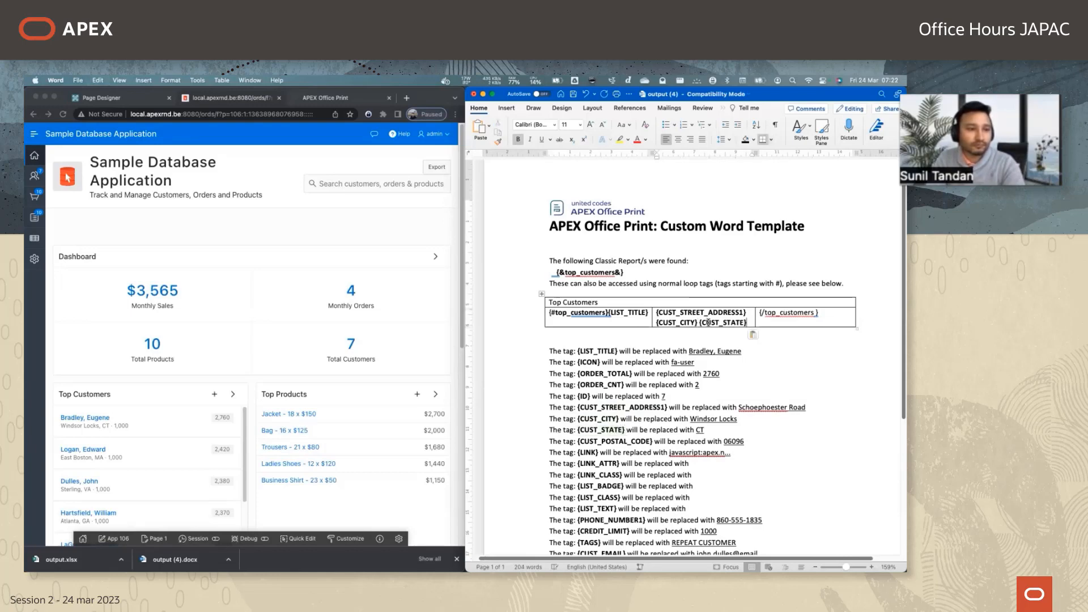
# Copy {PHONE_NUMBER1} from the tag list into the third cell, on a line above the closing loop tag.
pyautogui.click(745, 429)
pyautogui.scroll(-2, 746, 429)
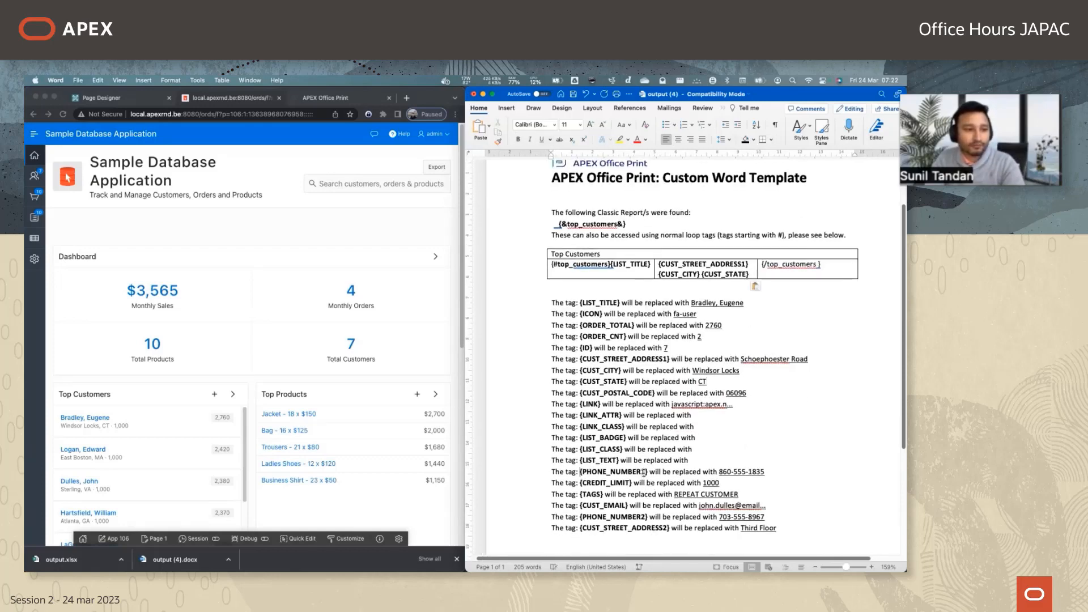
pyautogui.keyDown('shift'); pyautogui.click(645, 473); pyautogui.keyUp('shift')
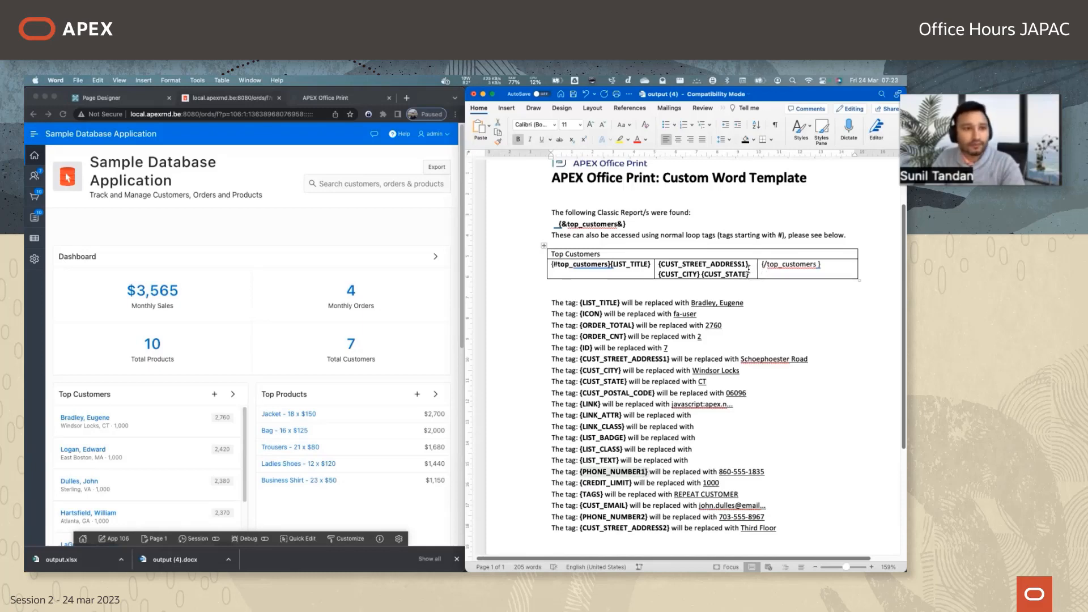
pyautogui.click(771, 273)
pyautogui.press('super+Left')
pyautogui.press('super+v')
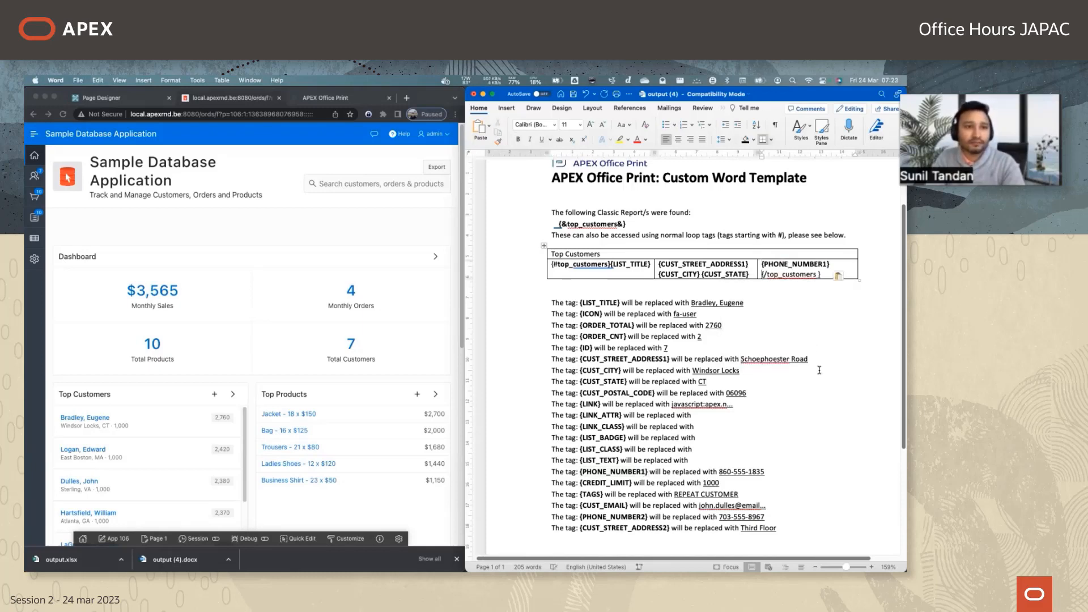
# Delete all tag explanation lines below the Top Customers table.
pyautogui.click(818, 367)
pyautogui.scroll(-5, 681, 418)
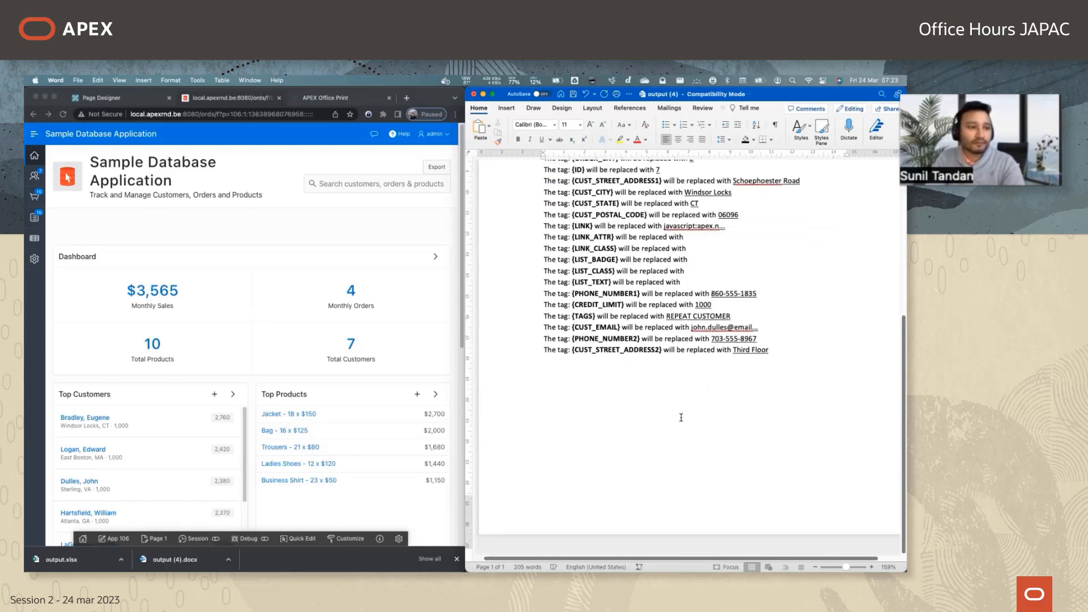
pyautogui.keyDown('shift'); pyautogui.click(780, 403); pyautogui.keyUp('shift')
pyautogui.press('BackSpace')
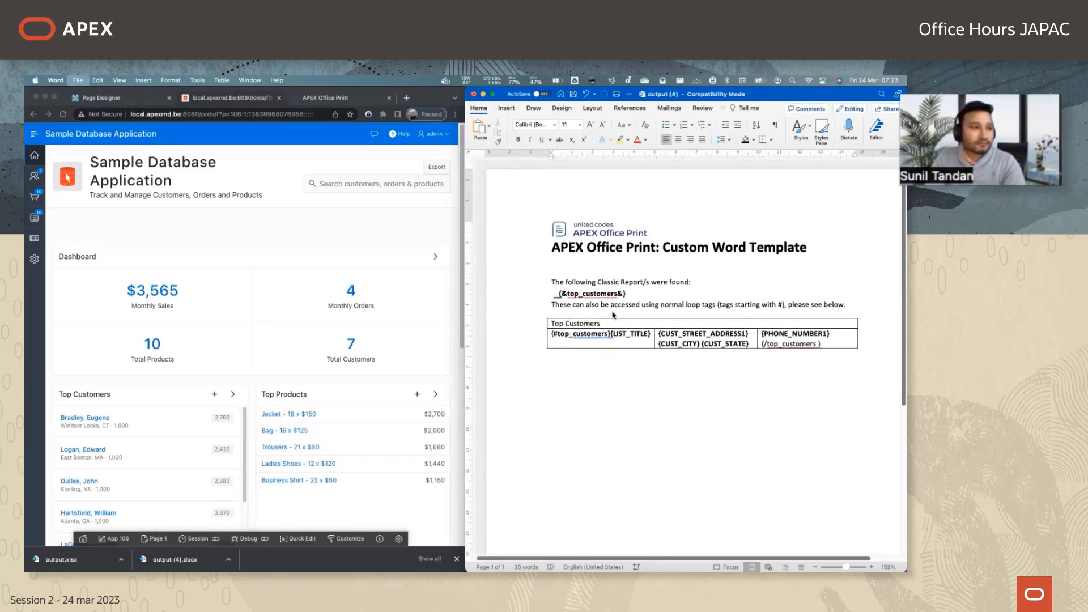
# Save the document as template.docx in the Downloads folder and accept the file format update.
pyautogui.press('super+shift+s')
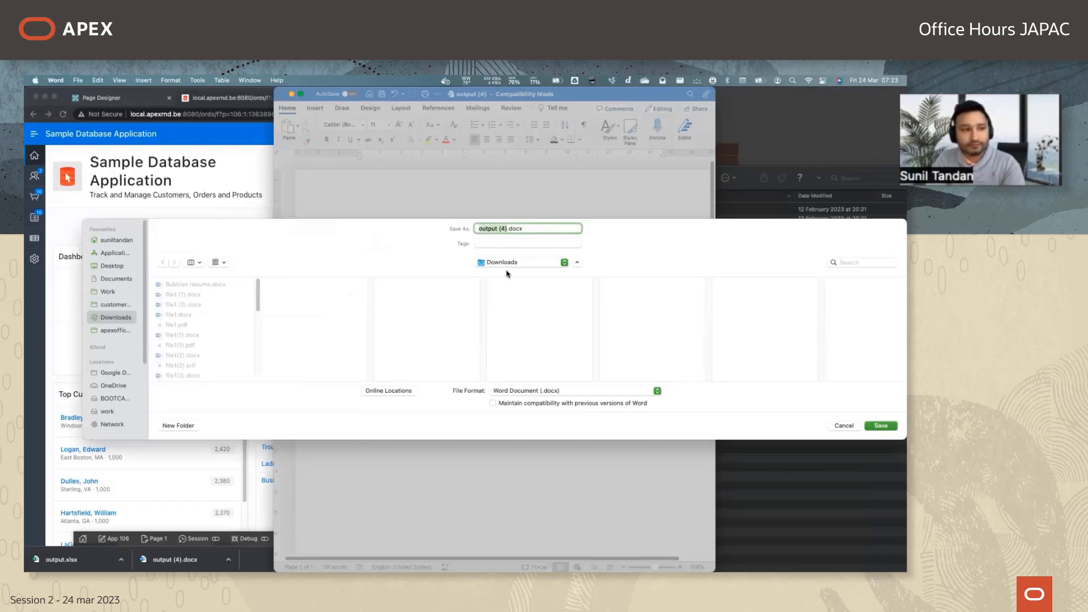
pyautogui.write('template')
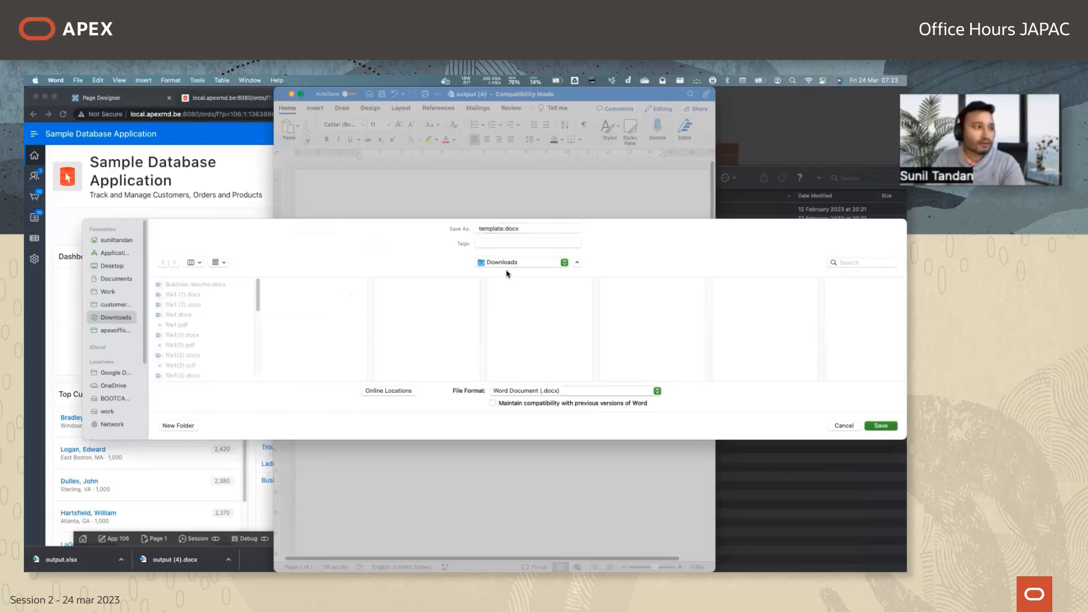
pyautogui.press('Return')
pyautogui.click(482, 281)
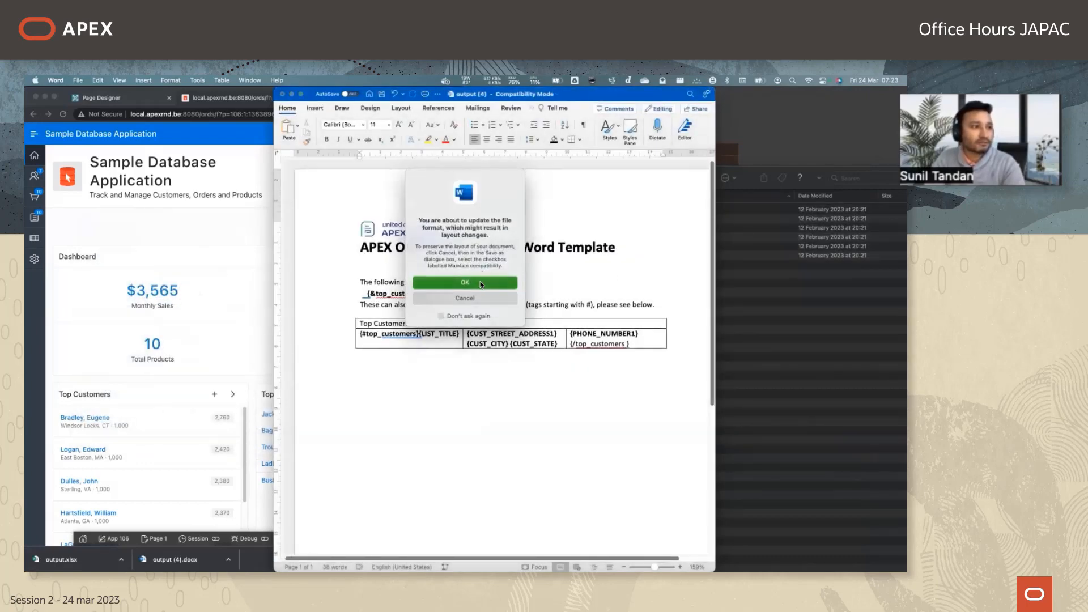
# Delete the "The following Classic Report/s were found:" line with the {&top_customers&} tag below it, and save the template.
pyautogui.press('shift+super+Left')
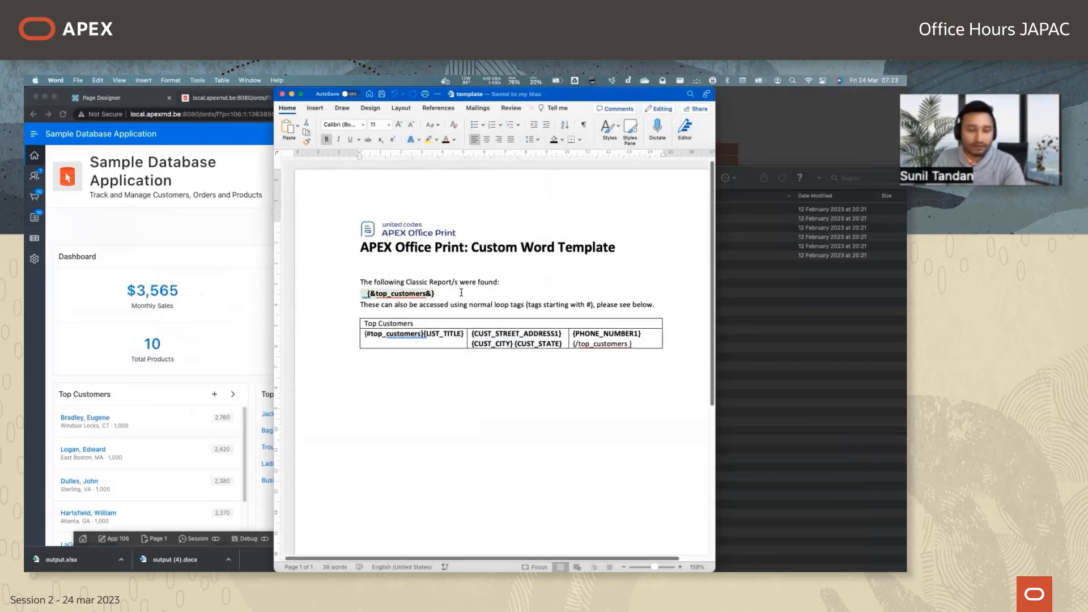
pyautogui.hotkey('shift', 'Up')
pyautogui.press('BackSpace')
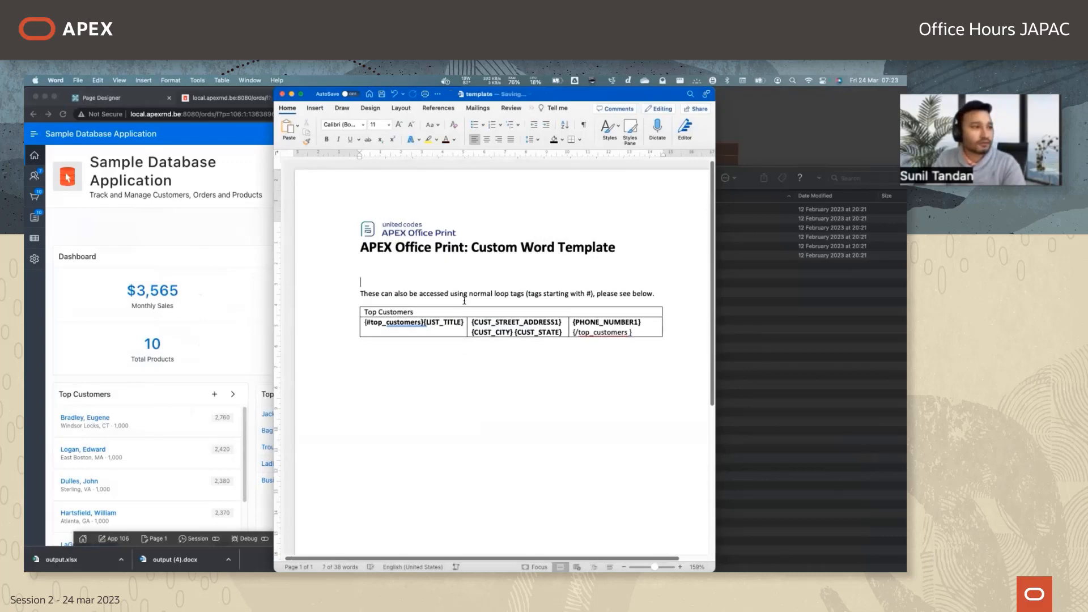
# Switch to Chrome and bring up the Page Designer for page 1 of the application.
pyautogui.click(213, 236)
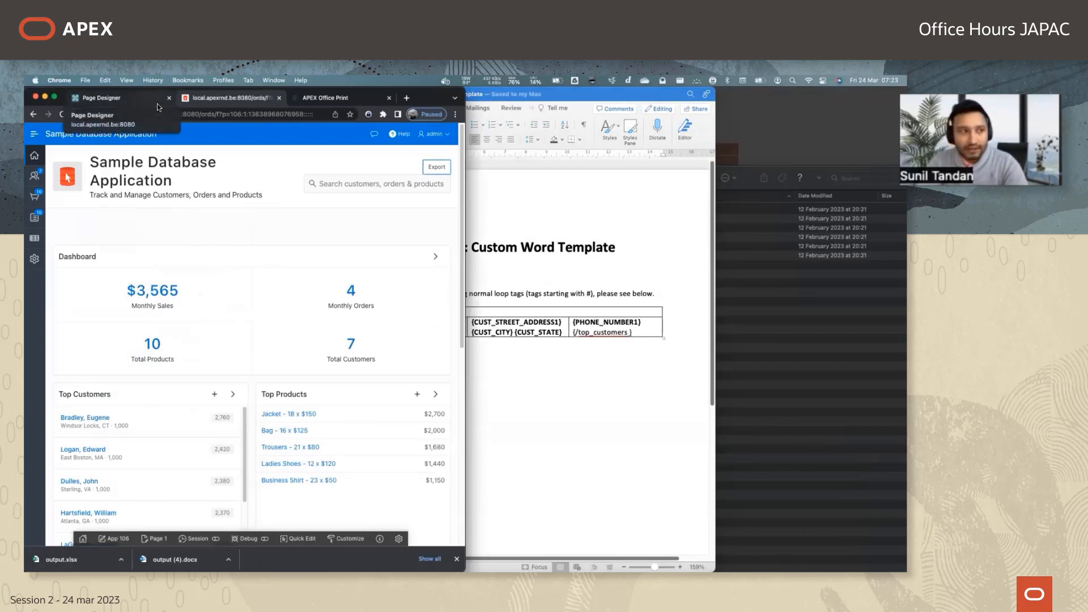
pyautogui.press('super+Tab')
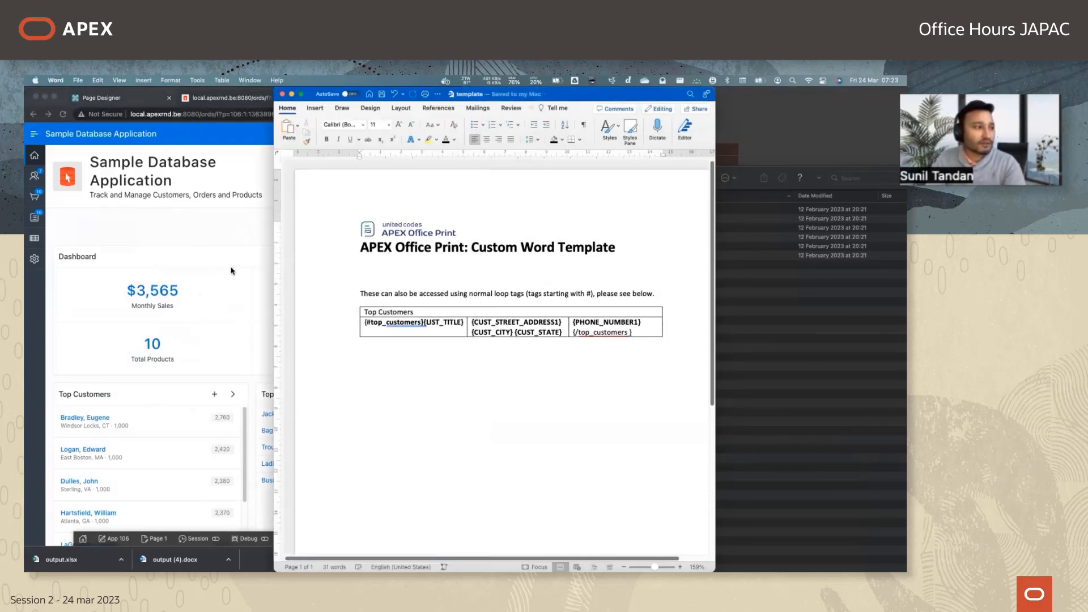
pyautogui.click(107, 101)
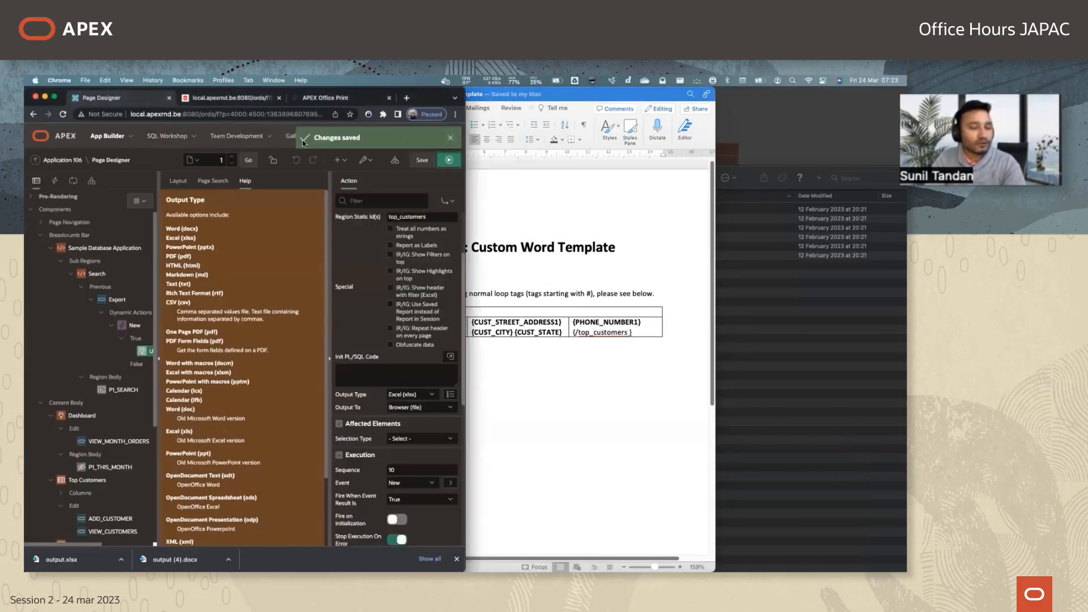
# Upload template.docx from the Downloads folder as a new static application file in Shared Components.
pyautogui.hotkey('ctrl', 'alt', 'Return')
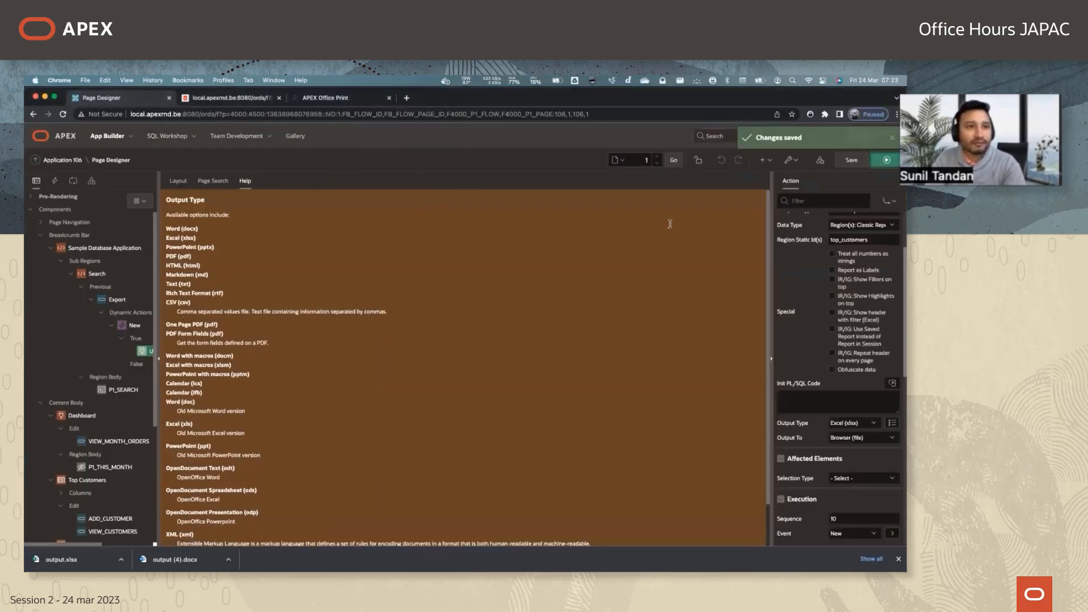
pyautogui.click(820, 160)
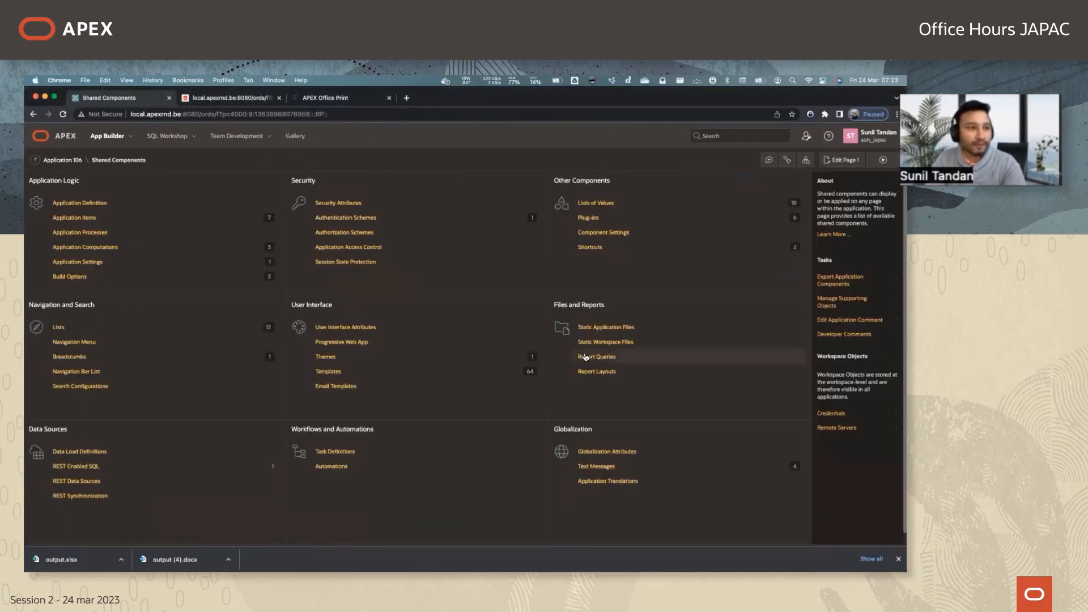
pyautogui.click(606, 327)
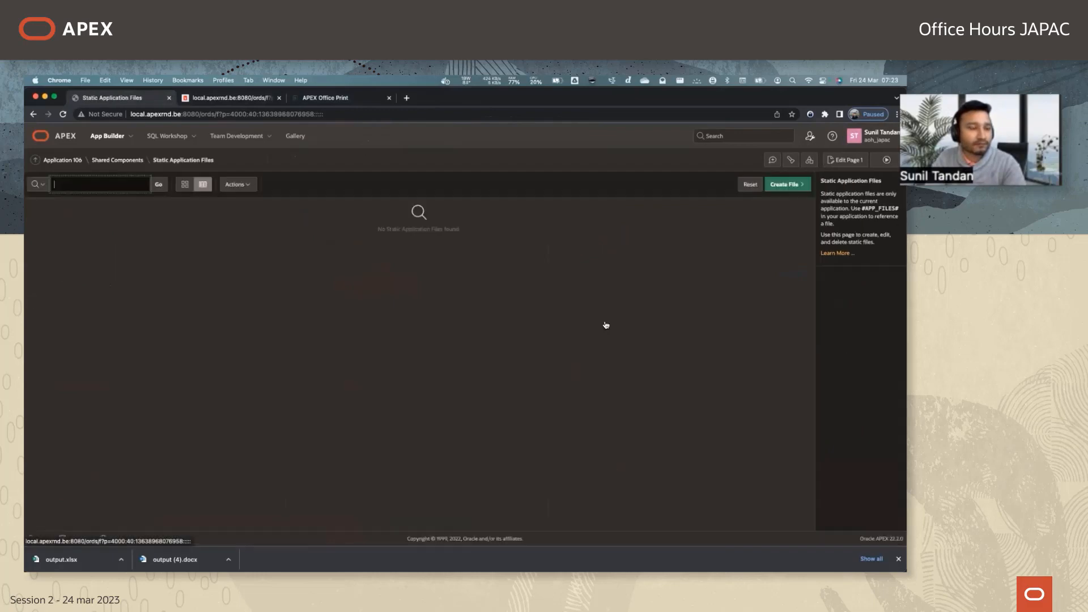
pyautogui.click(785, 184)
pyautogui.click(318, 285)
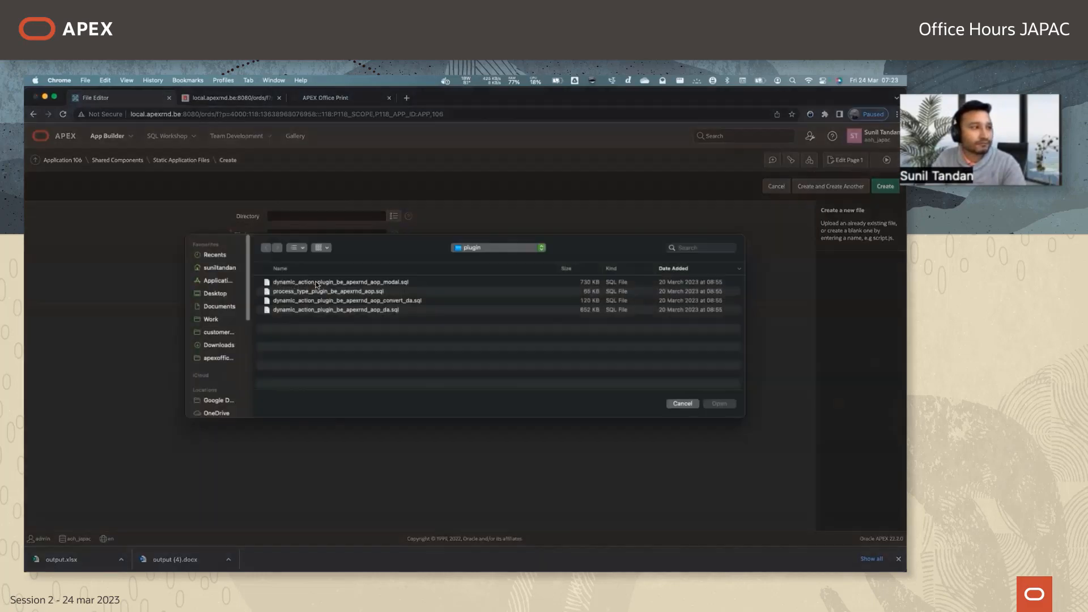
pyautogui.click(222, 349)
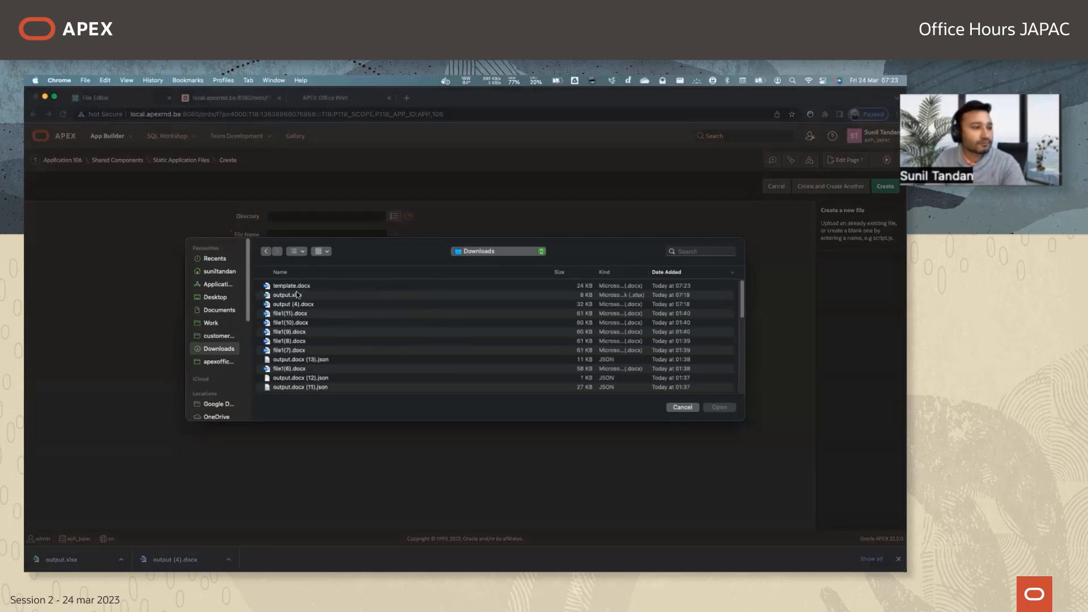
pyautogui.doubleClick(297, 288)
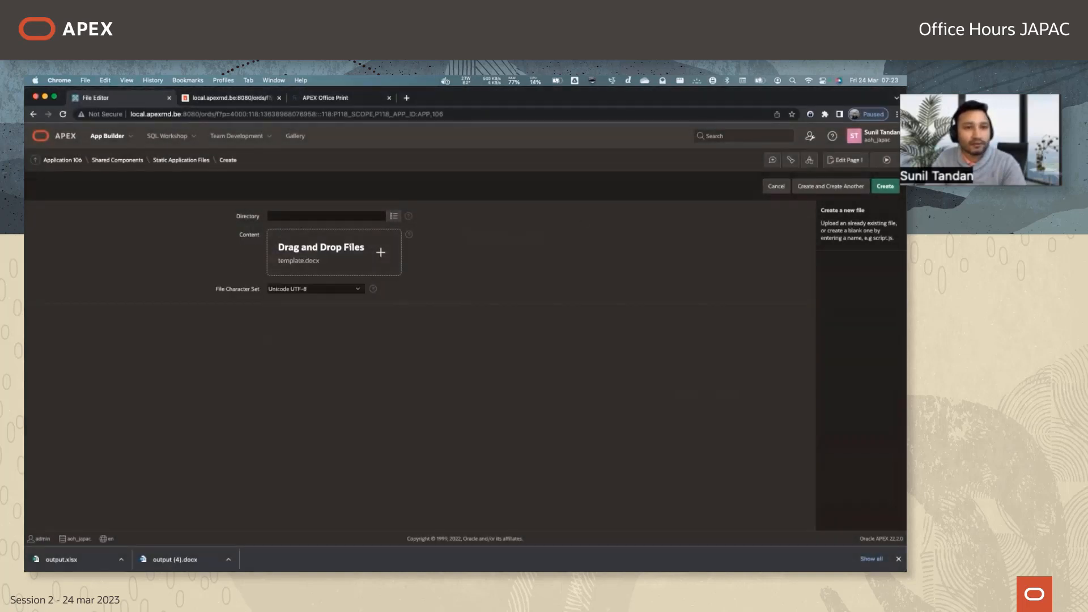
pyautogui.click(885, 186)
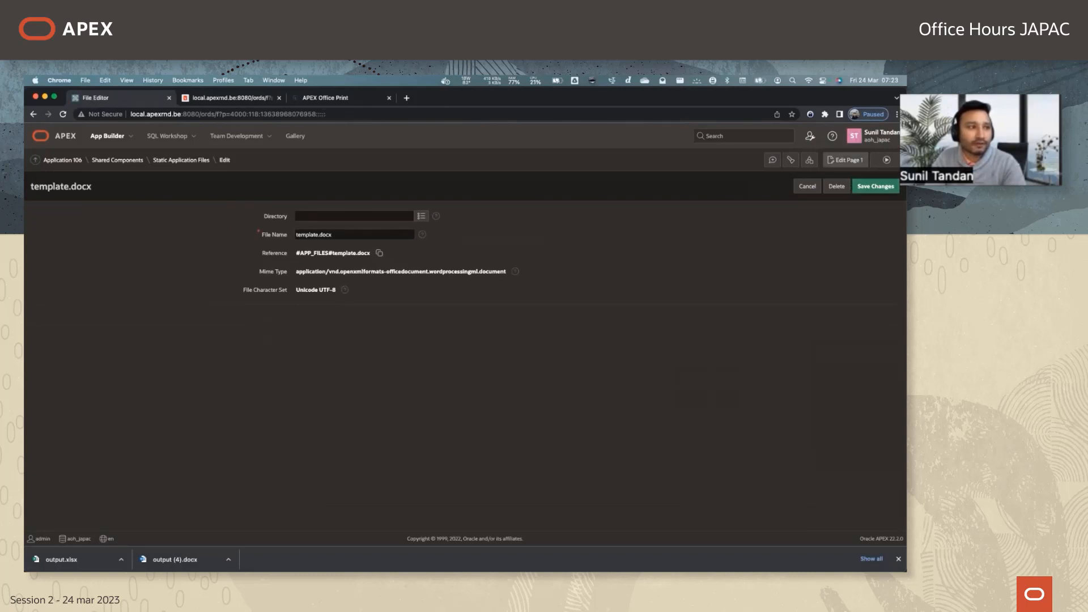
# Copy the uploaded file's name and open the APEX Office Print action of page 1's click dynamic action.
pyautogui.click(352, 233)
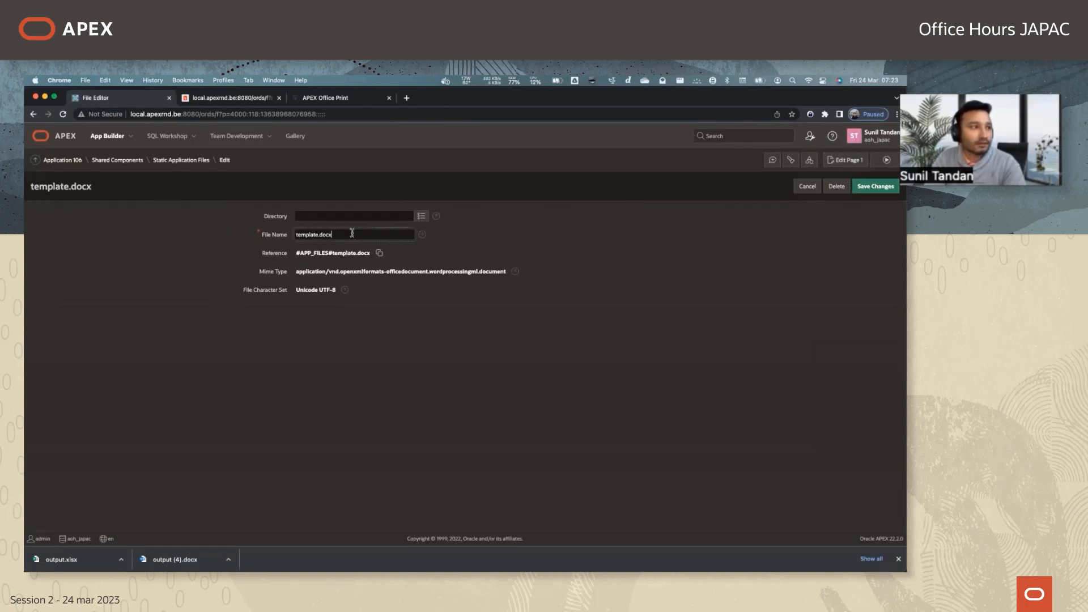
pyautogui.doubleClick(352, 233)
pyautogui.press('super+c')
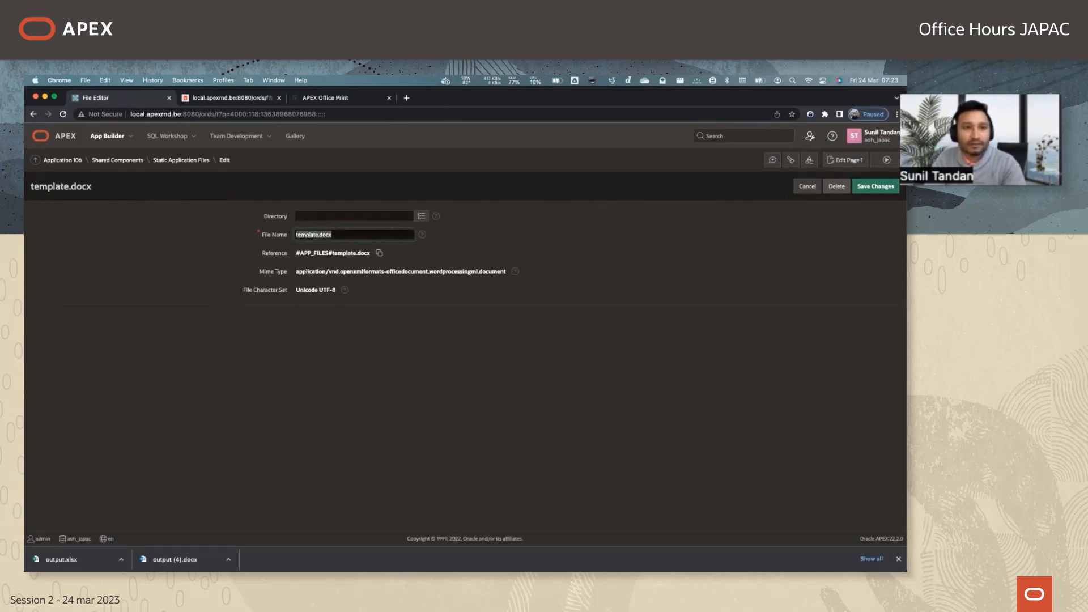
pyautogui.click(845, 160)
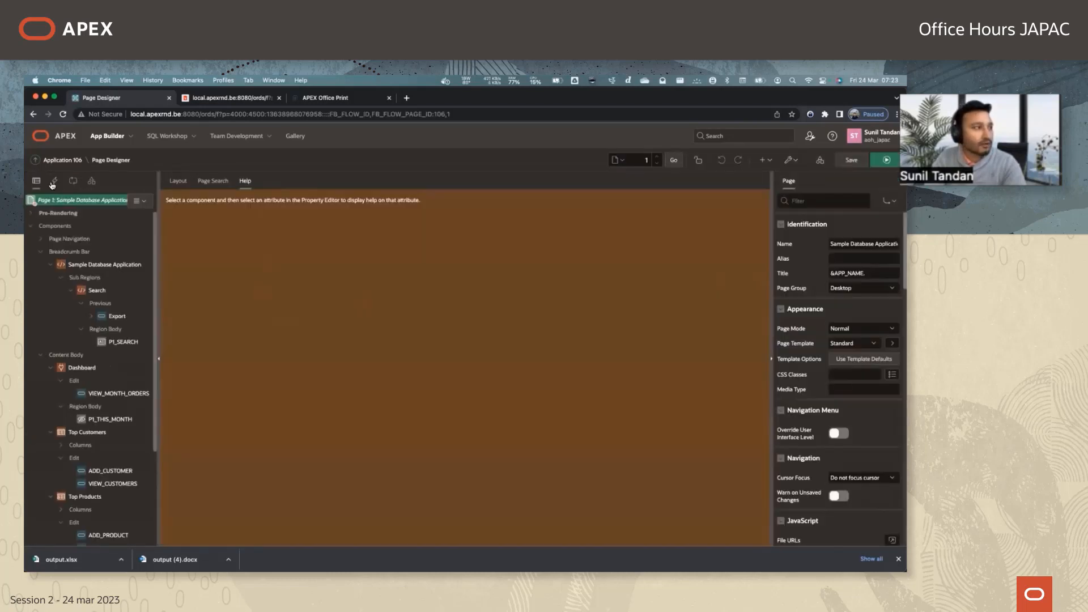
pyautogui.click(54, 181)
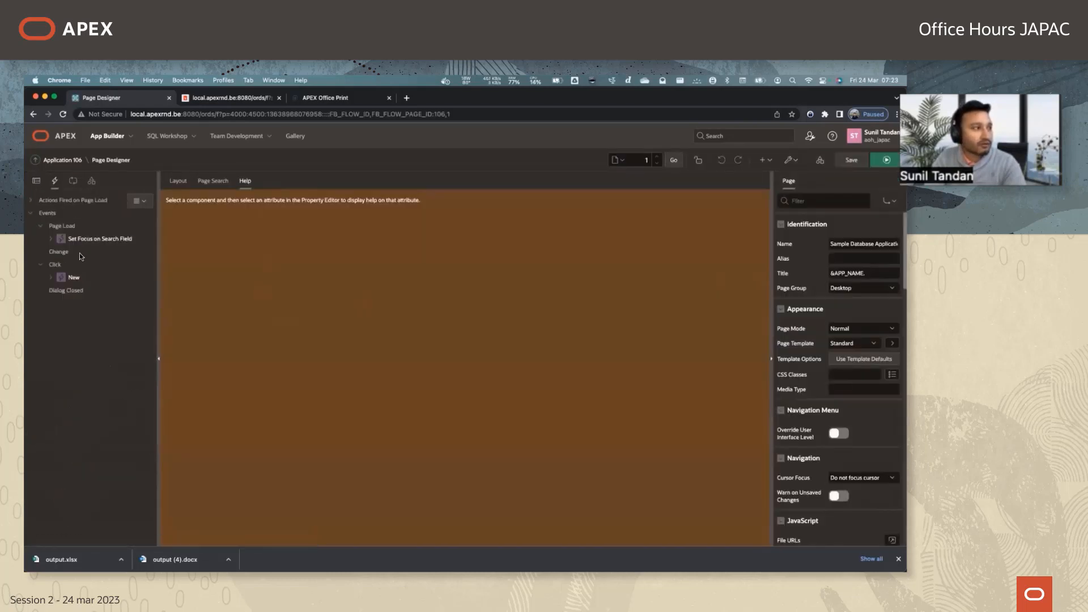
pyautogui.click(51, 277)
pyautogui.click(103, 303)
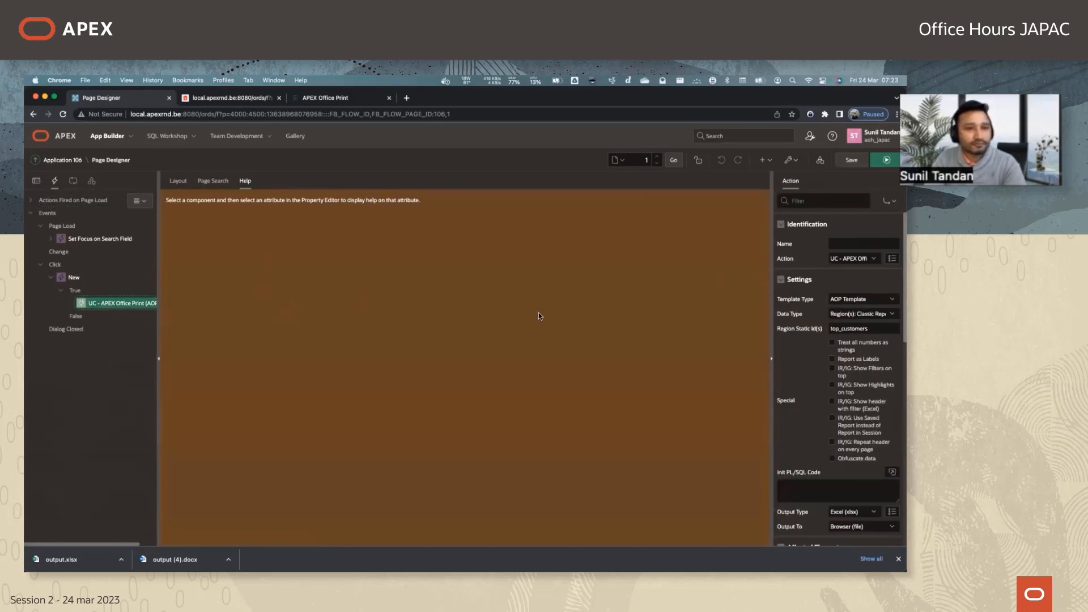
# Set the action's Template Type to Static Application Files with template.docx as the Template Source, and save the page.
pyautogui.click(863, 300)
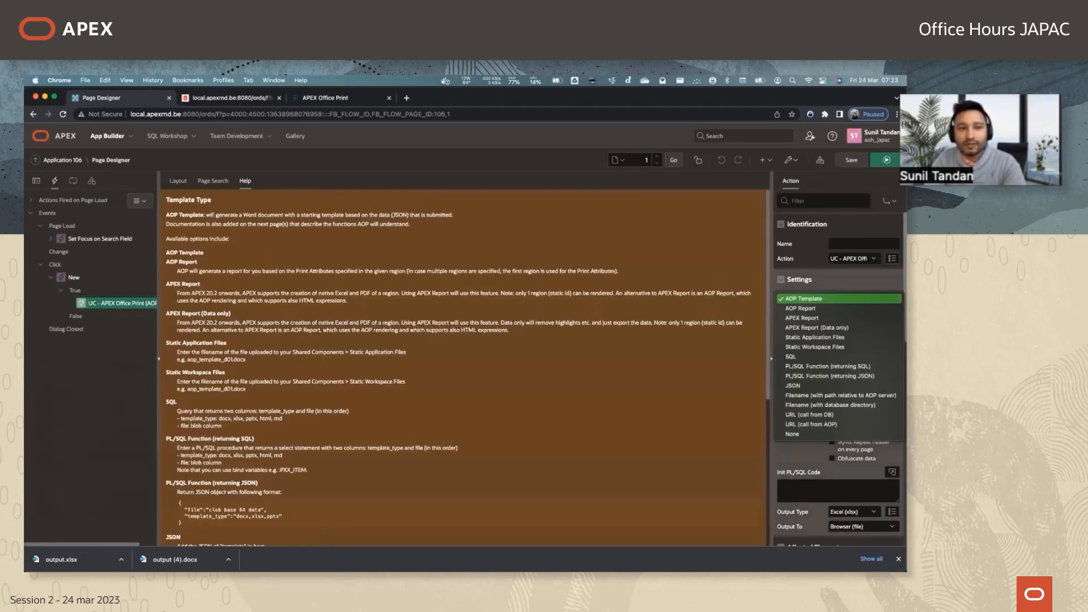
pyautogui.click(803, 337)
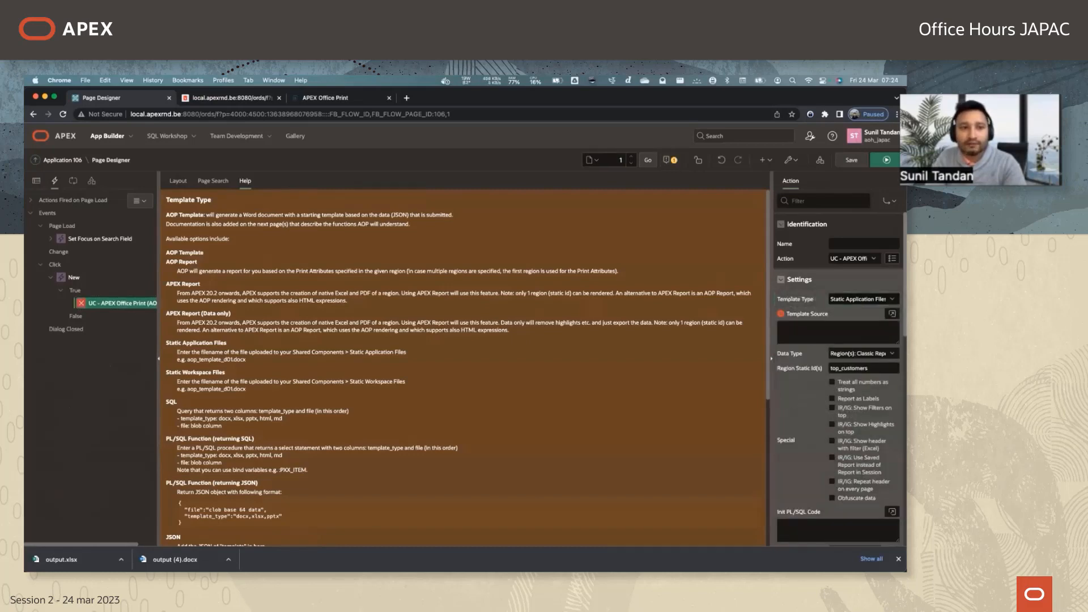
pyautogui.click(806, 291)
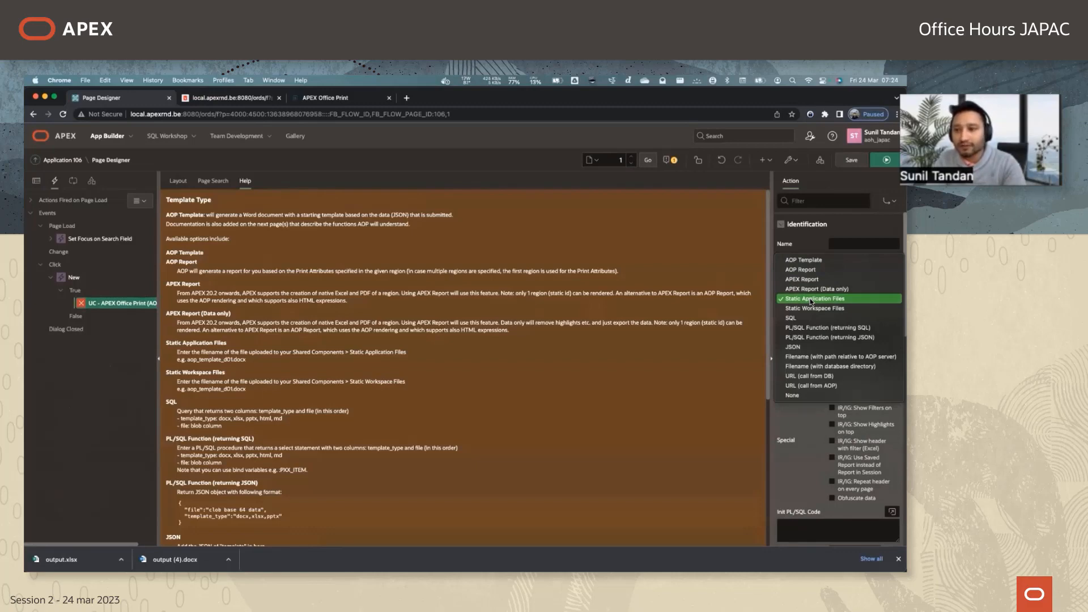
pyautogui.click(810, 301)
pyautogui.click(814, 332)
pyautogui.press('super+v')
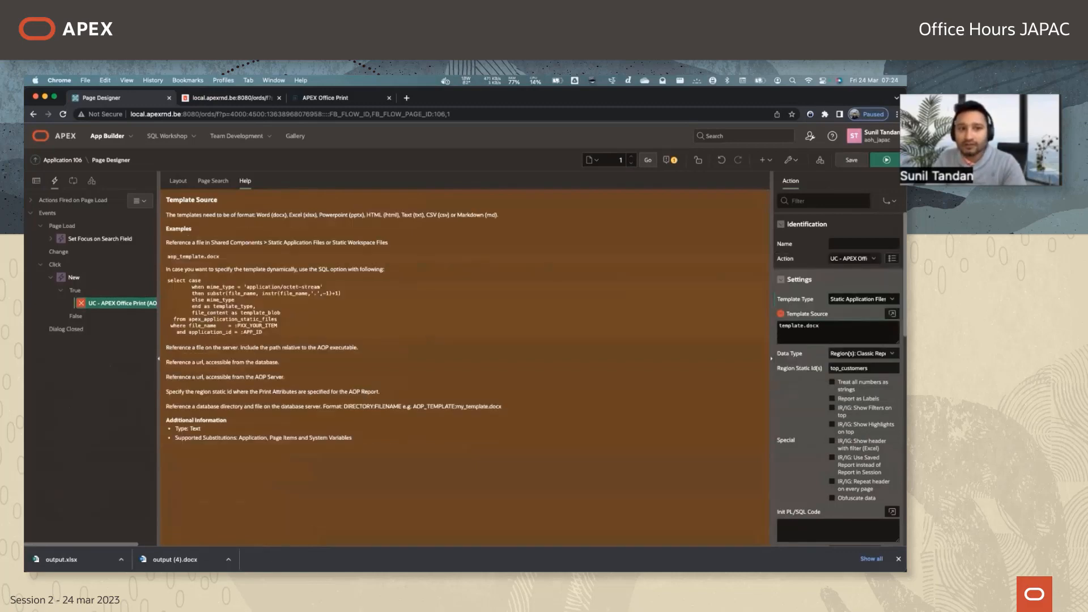
pyautogui.click(859, 298)
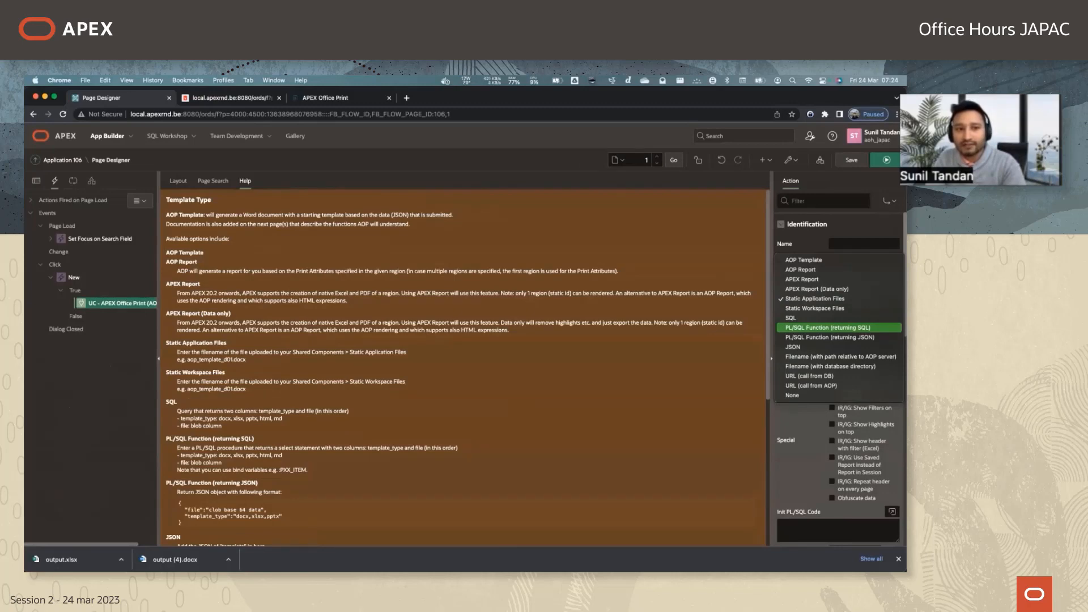
pyautogui.click(656, 389)
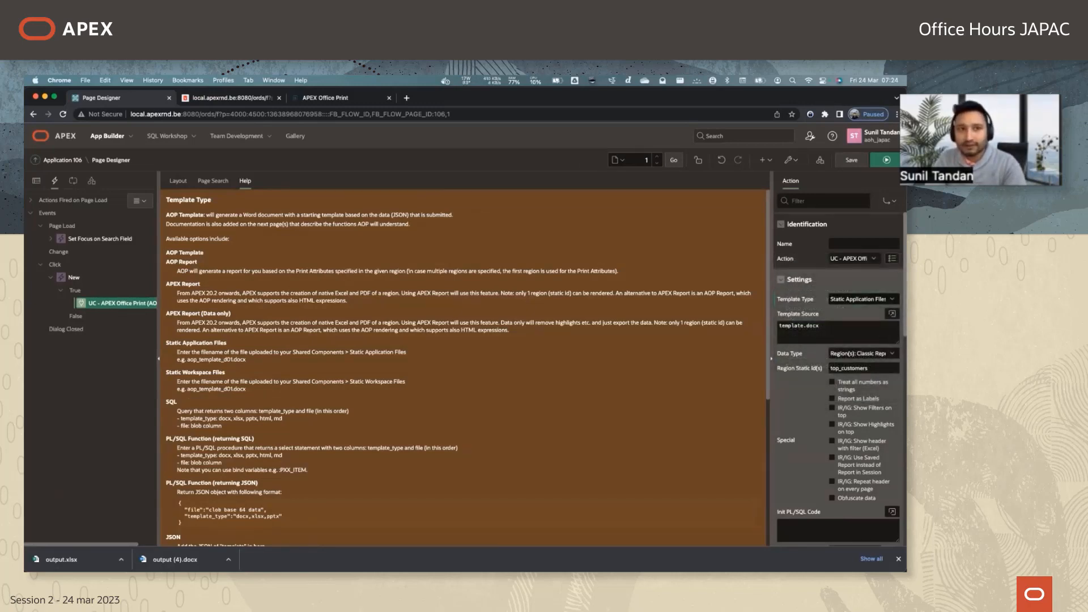
pyautogui.click(852, 160)
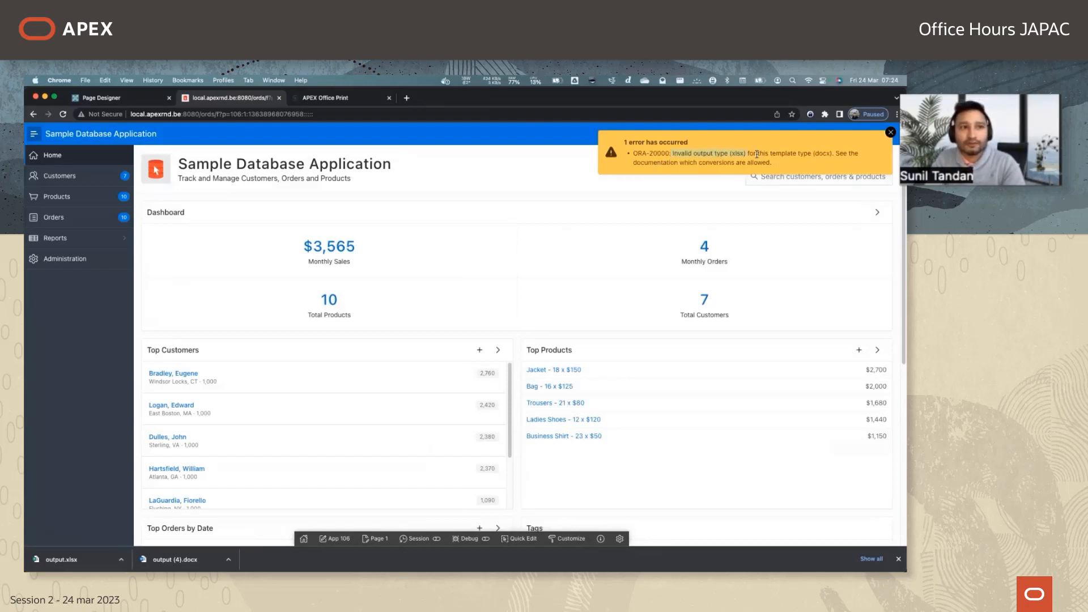
# Read the export error in the running application, and change the print action's Output Type to Word (docx).
pyautogui.moveTo(759, 154)
pyautogui.mouseDown()
pyautogui.moveTo(803, 163)
pyautogui.moveTo(775, 167)
pyautogui.mouseUp()
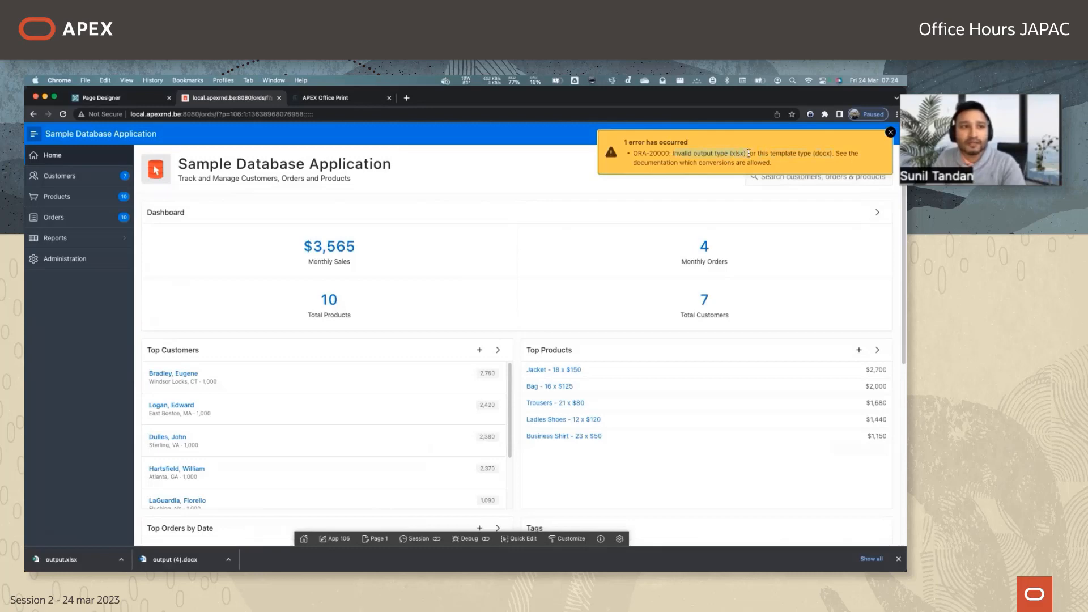
pyautogui.click(144, 99)
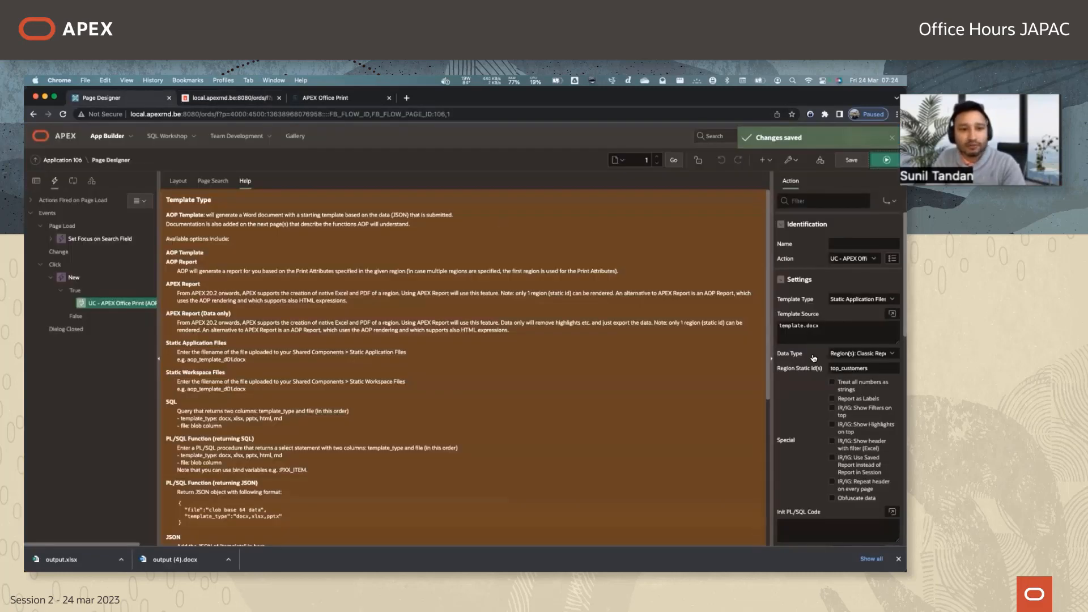
pyautogui.scroll(-5, 839, 397)
pyautogui.click(839, 424)
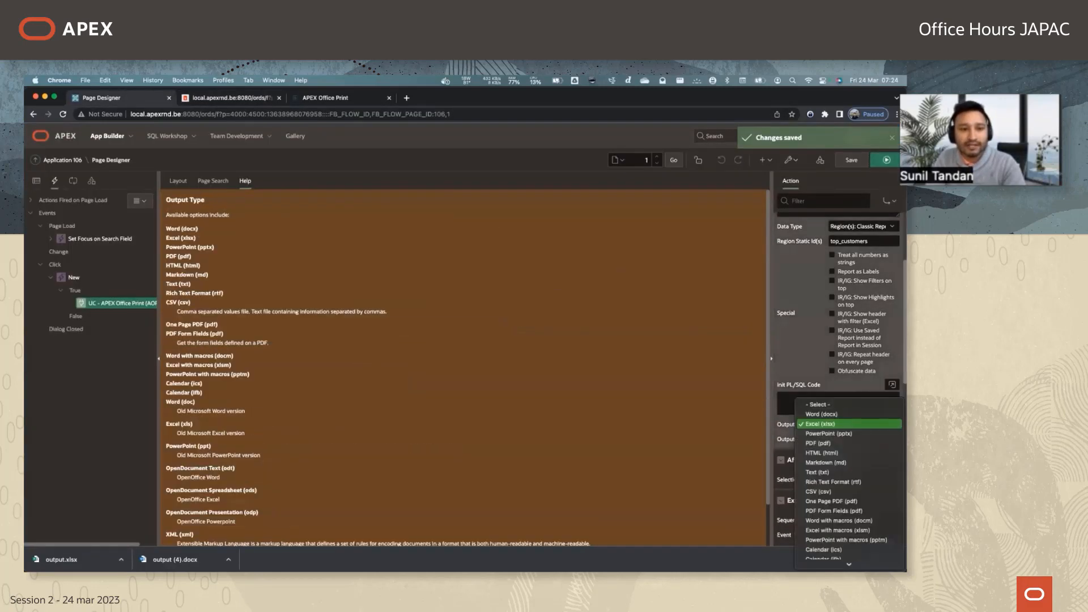
pyautogui.click(821, 414)
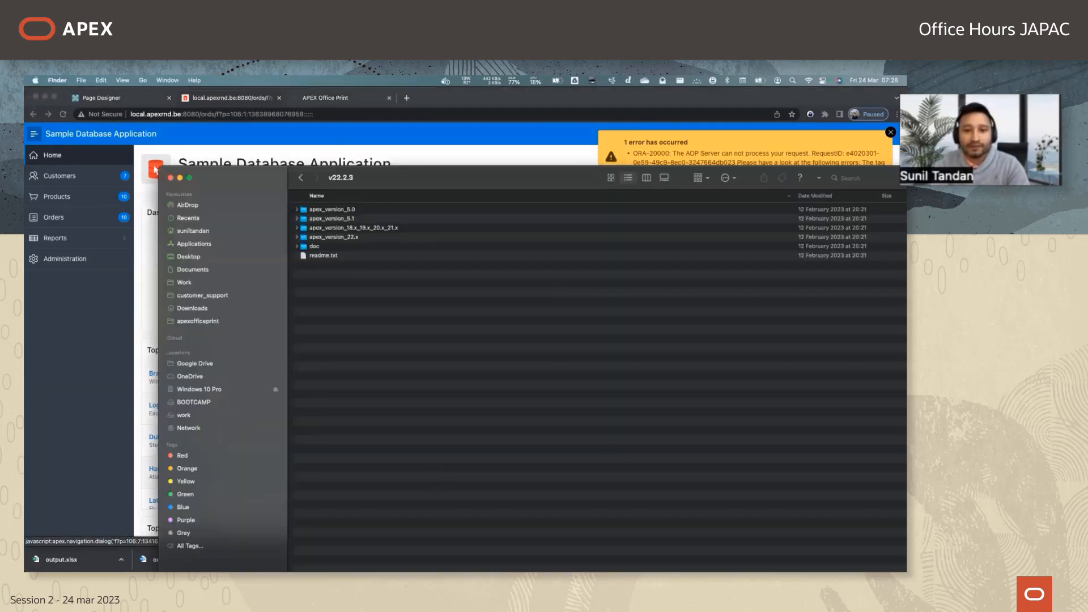
# In the Word template, remove the space before the closing brace of the {/top_customers} tag and save the document.
pyautogui.press('super+Tab')
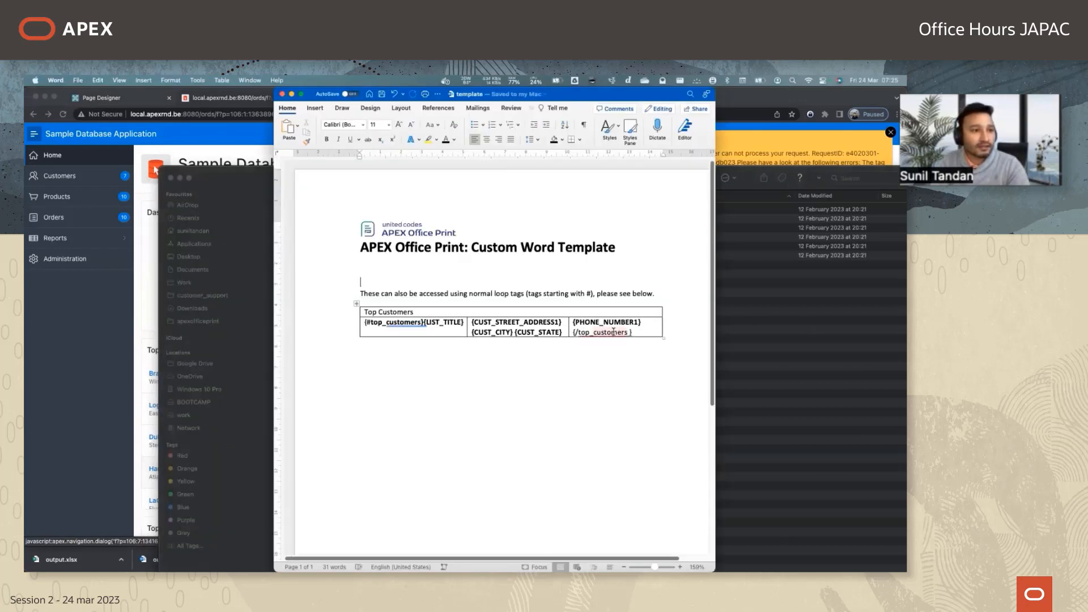
pyautogui.click(622, 334)
pyautogui.press('Right')
pyautogui.press('Right')
pyautogui.press('BackSpace')
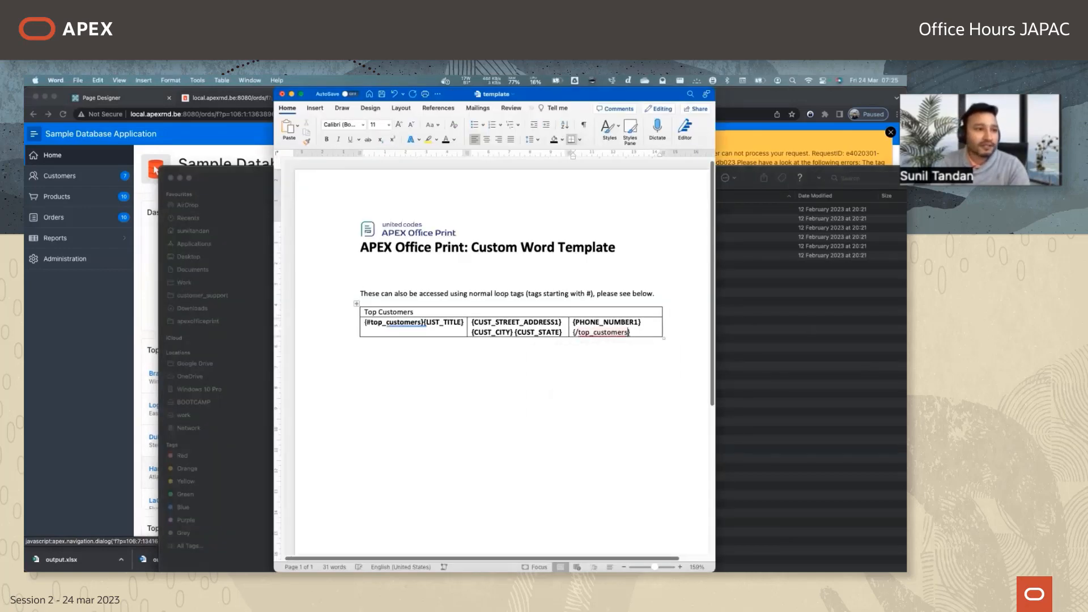
pyautogui.press('super+s')
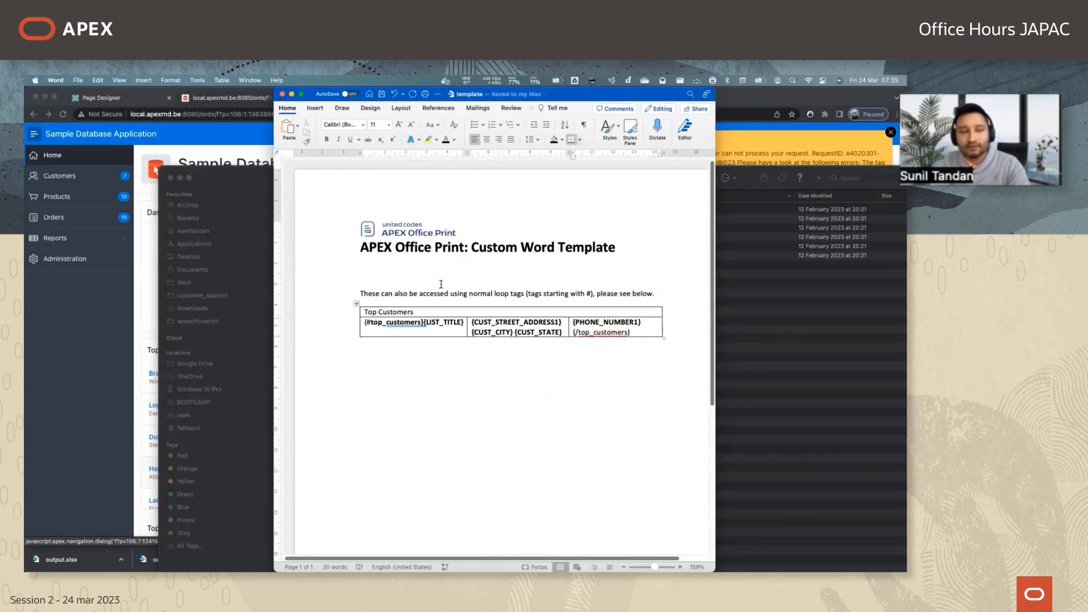
# Switch to Chrome and start creating a new static application file in the application's Shared Components.
pyautogui.click(139, 110)
pyautogui.click(133, 98)
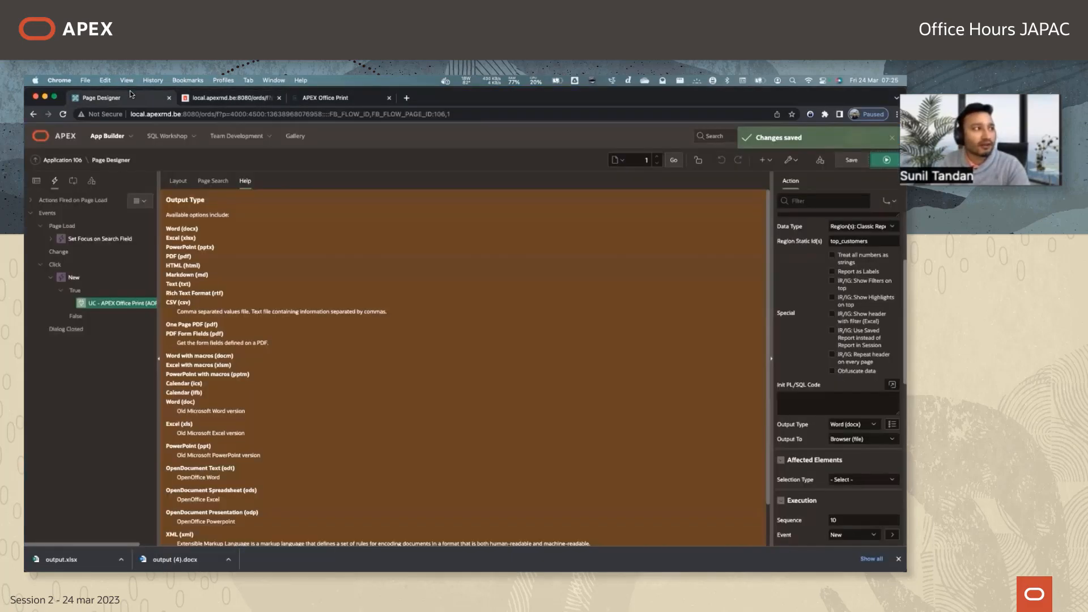
pyautogui.click(819, 160)
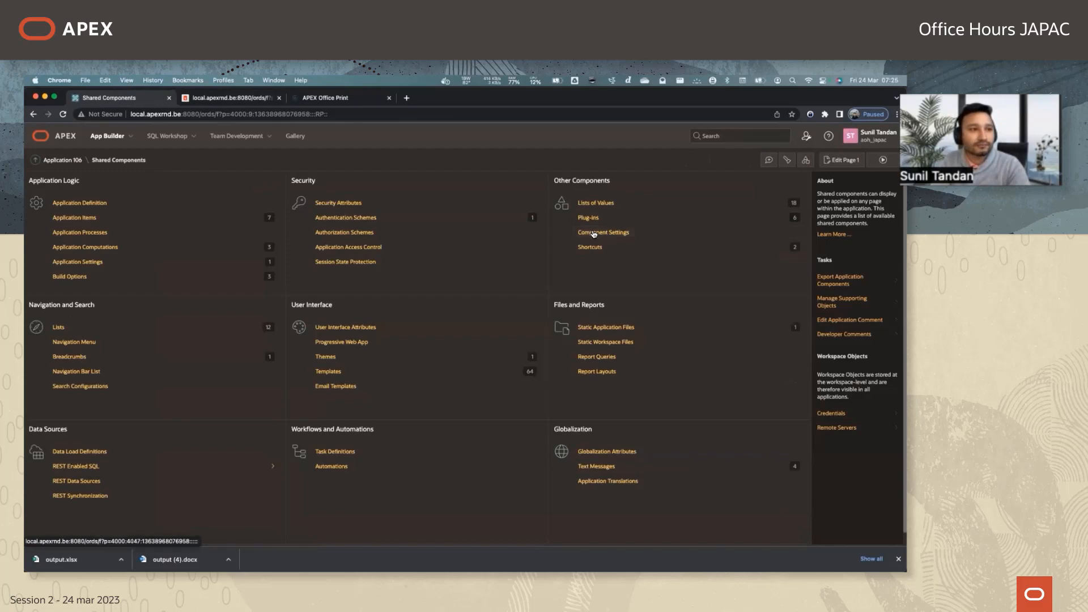
pyautogui.click(601, 337)
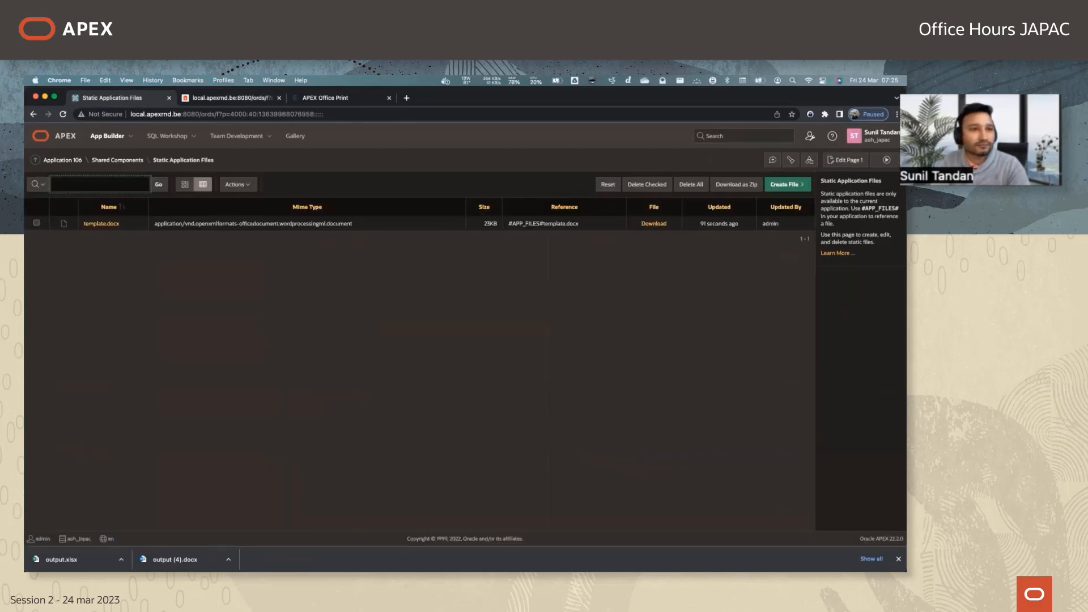
pyautogui.click(778, 185)
pyautogui.click(386, 262)
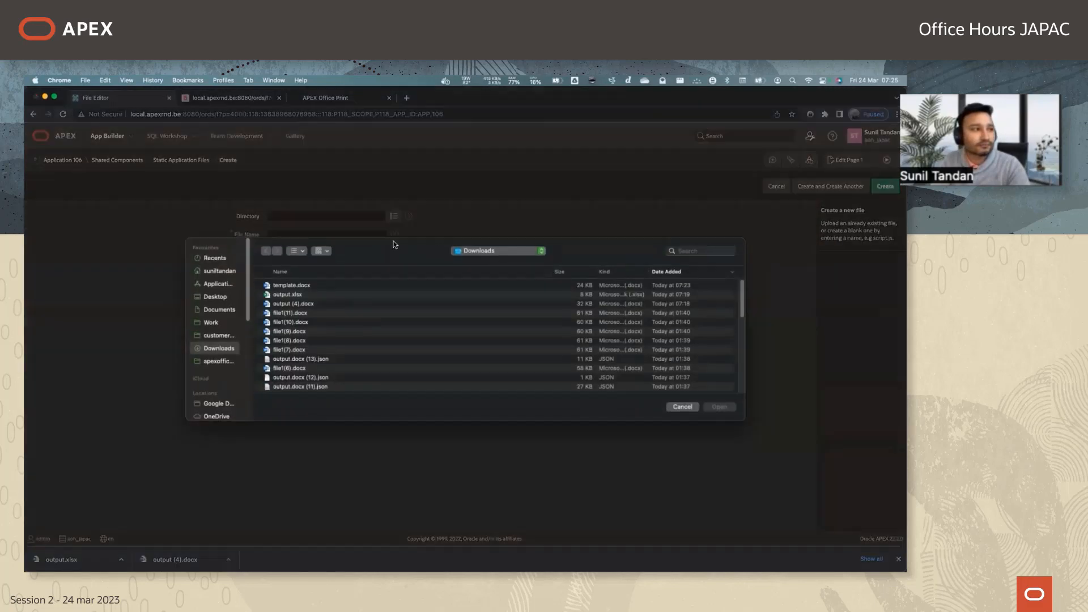
pyautogui.doubleClick(287, 288)
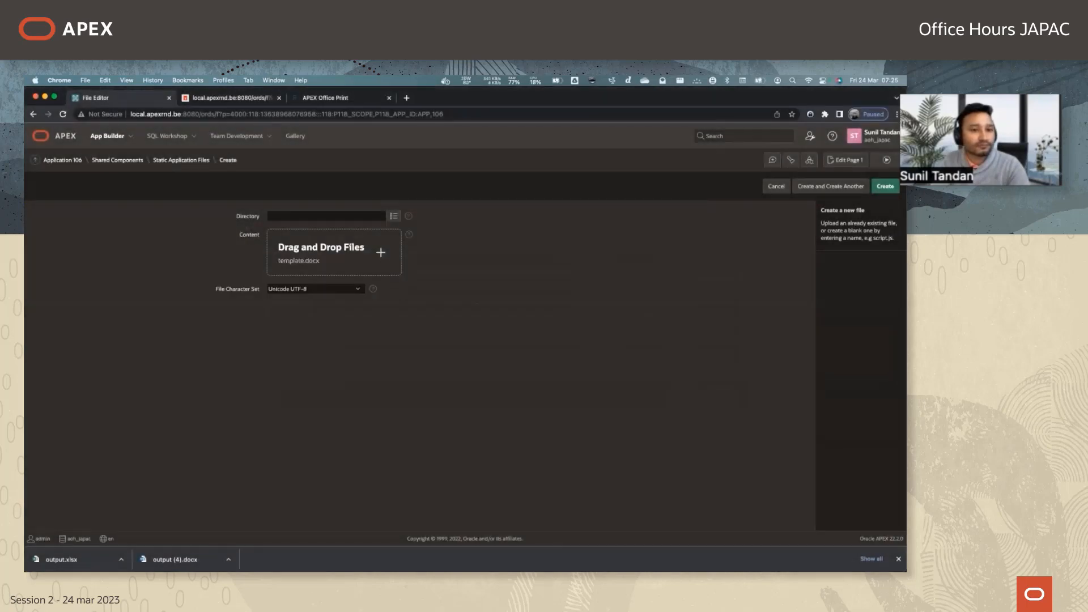
pyautogui.click(887, 160)
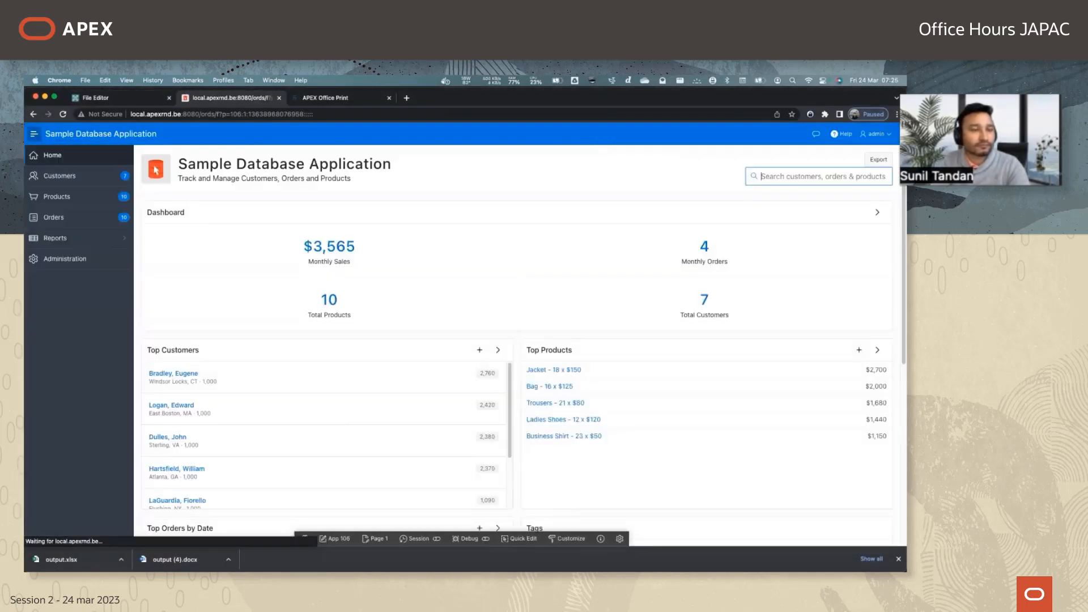
pyautogui.click(115, 99)
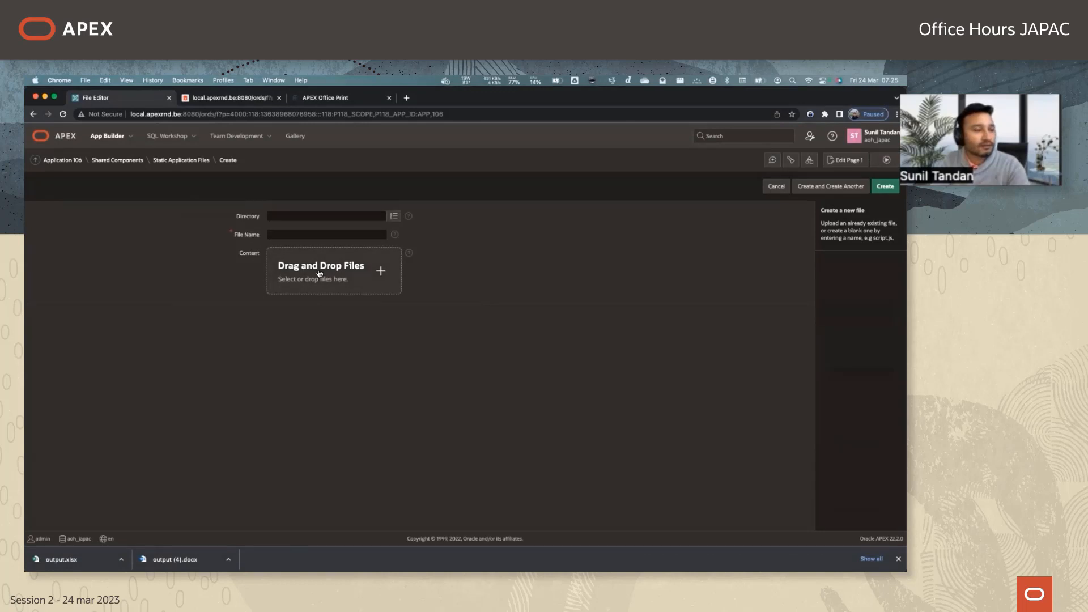
# Upload the corrected template.docx from the Downloads folder to the static application files.
pyautogui.click(318, 281)
pyautogui.doubleClick(292, 286)
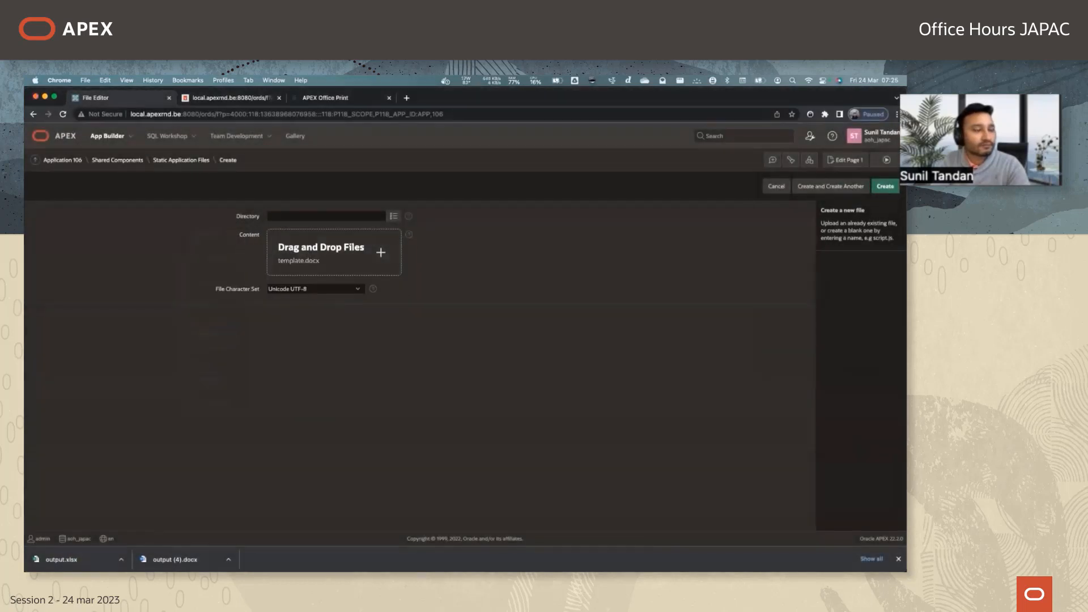
pyautogui.click(885, 186)
pyautogui.click(515, 358)
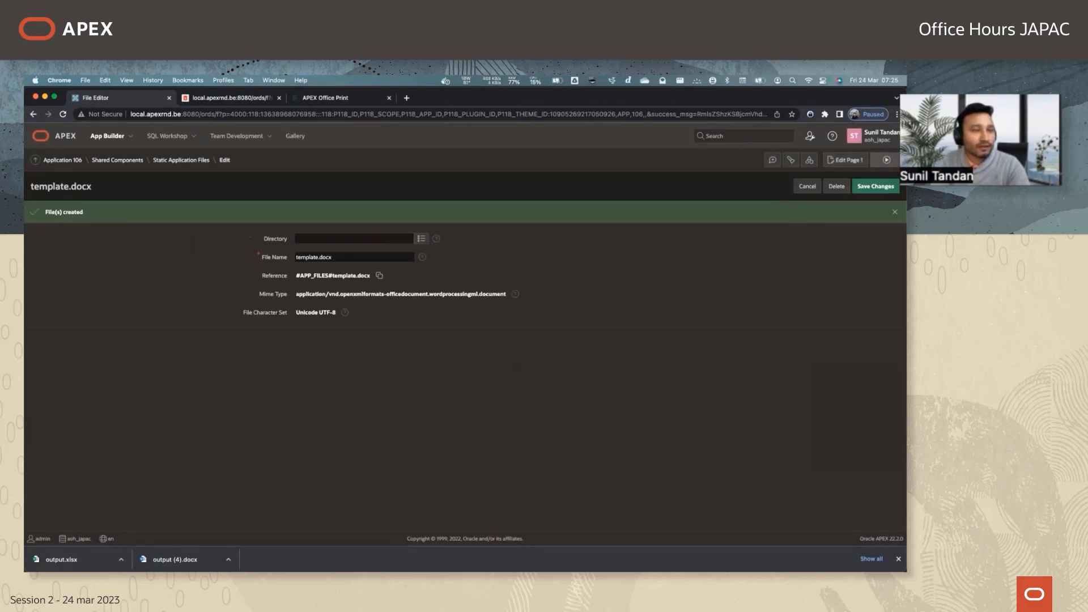
# Run the application, export the Top Customers report to Word, and open the downloaded document.
pyautogui.click(888, 159)
pyautogui.click(878, 159)
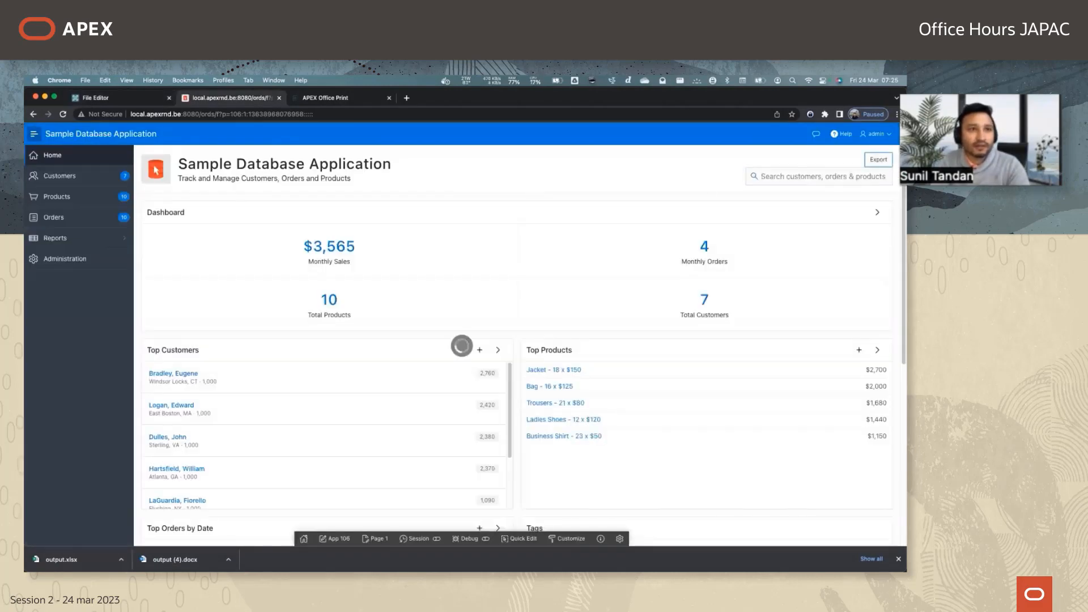
pyautogui.click(67, 560)
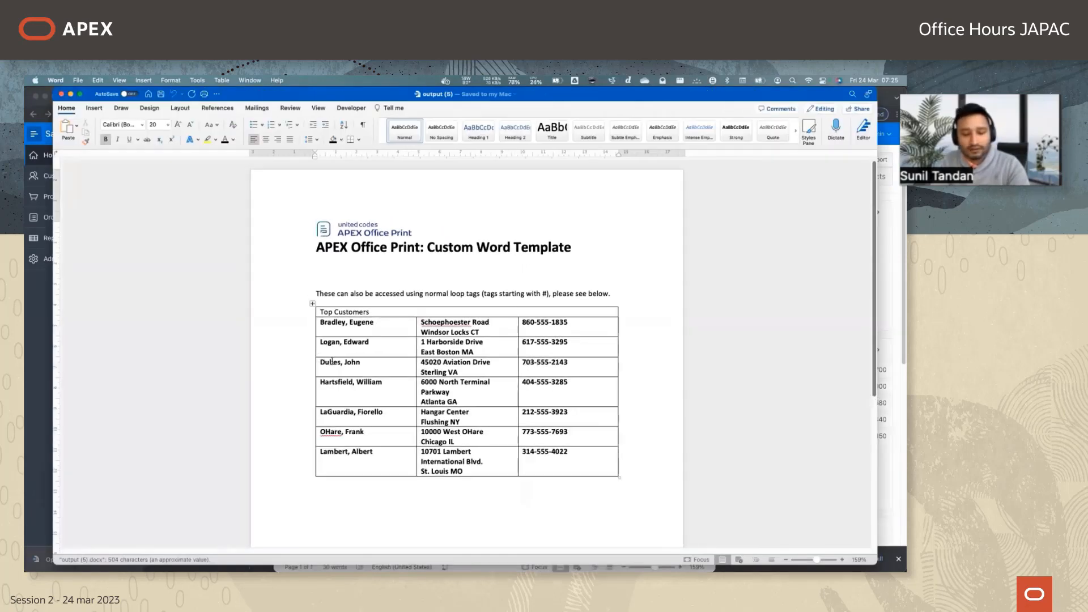
# Compare the generated Top Customers table with the loop tags in the Word template, and examine the table rows.
pyautogui.press('super+grave')
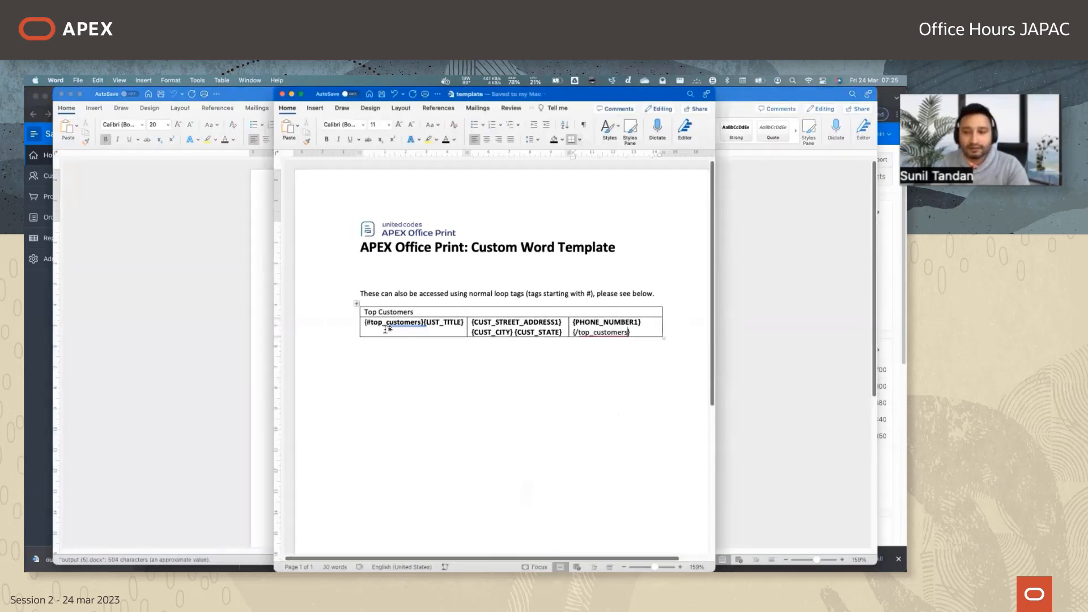
pyautogui.press('super+grave')
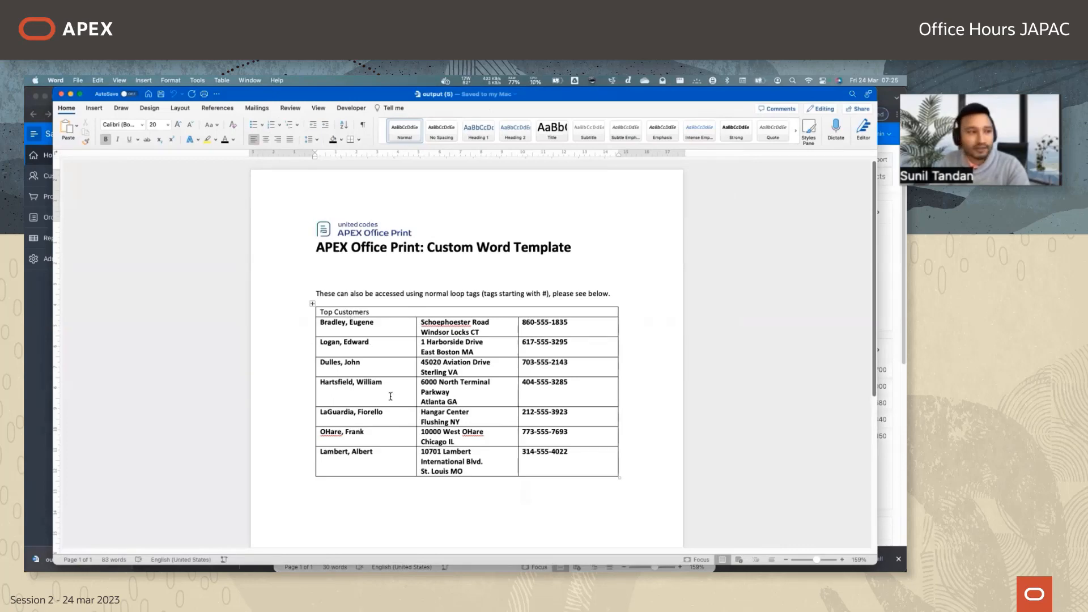
pyautogui.moveTo(306, 325); pyautogui.dragTo(306, 457)
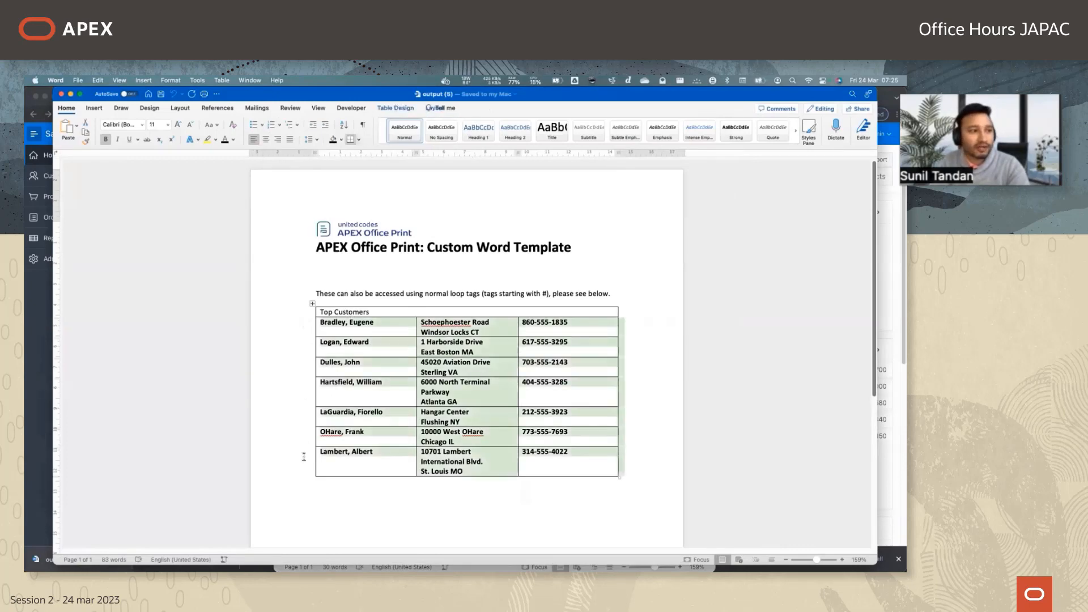
pyautogui.scroll(-1, 435, 499)
pyautogui.scroll(-3, 435, 499)
pyautogui.click(481, 497)
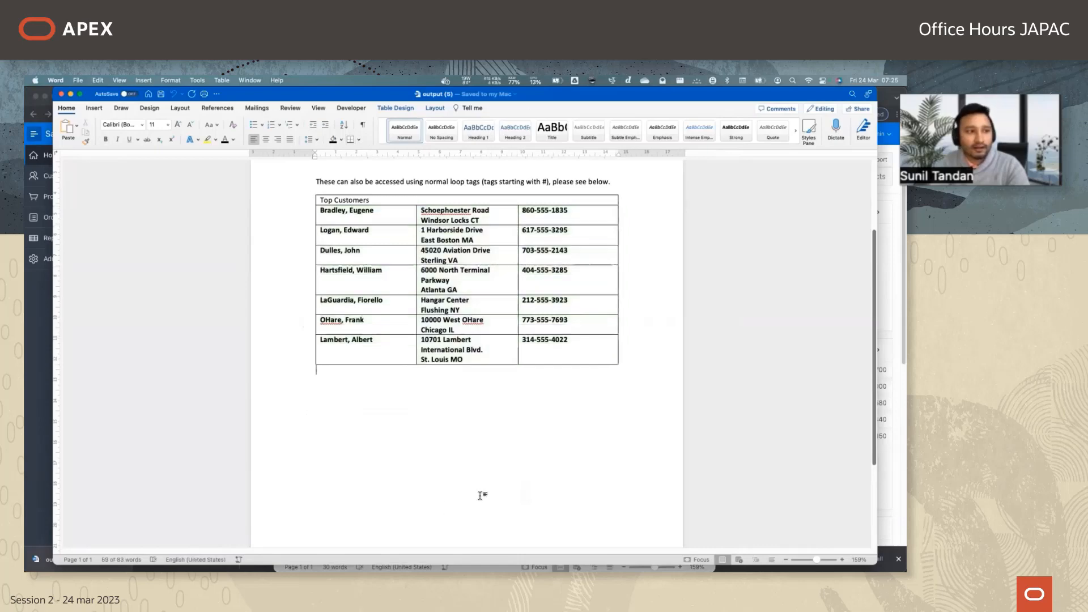
pyautogui.scroll(3, 541, 420)
pyautogui.scroll(1, 540, 420)
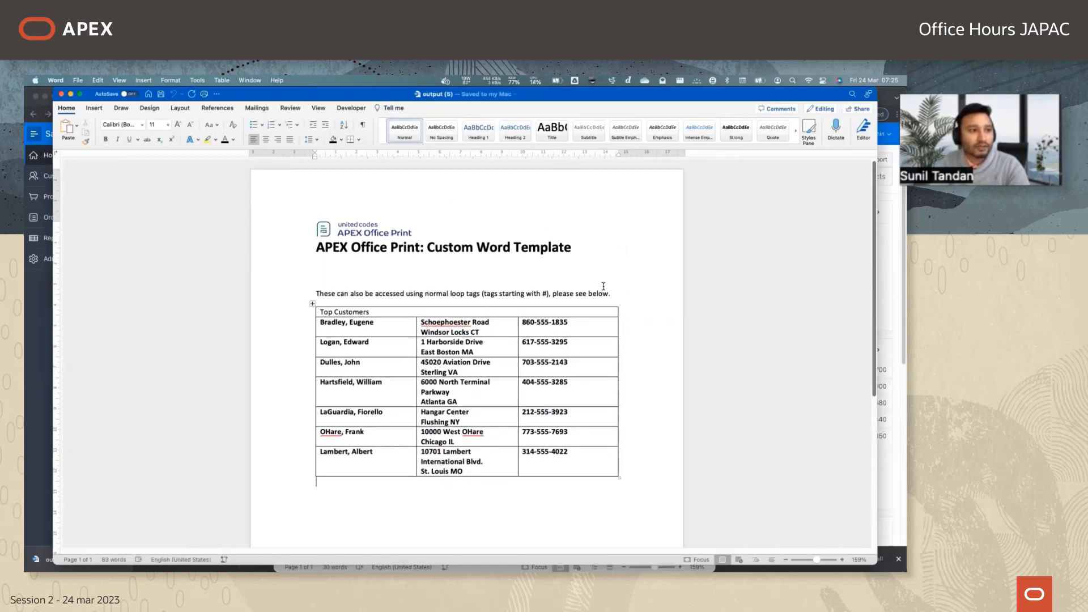
# Switch to Chrome, open page 1 in Page Designer, and set the APEX Office Print action's Output Type to PDF (pdf).
pyautogui.press('super+Tab')
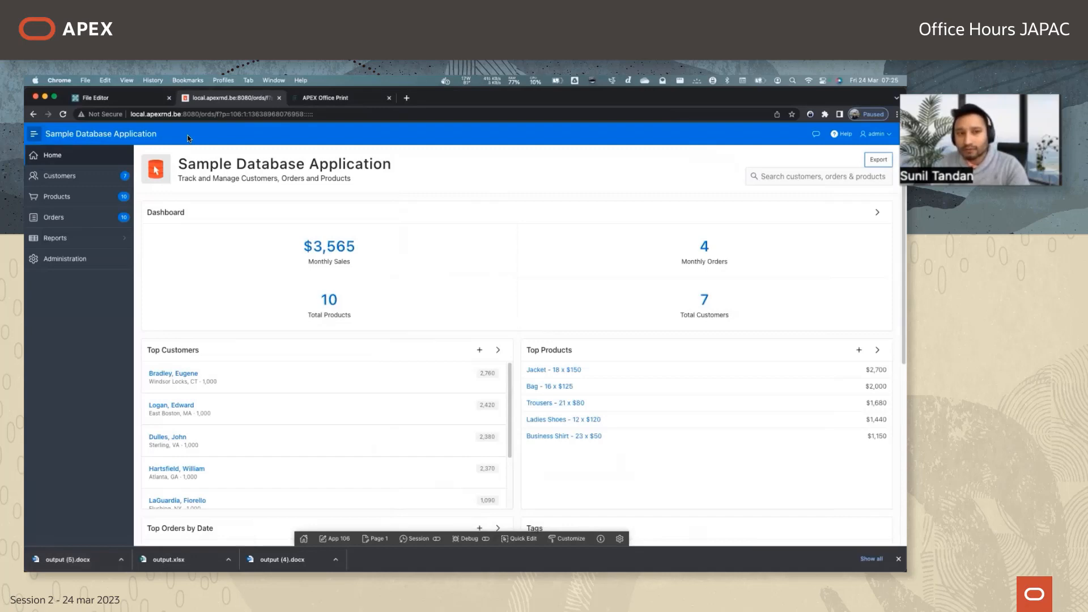
pyautogui.click(116, 98)
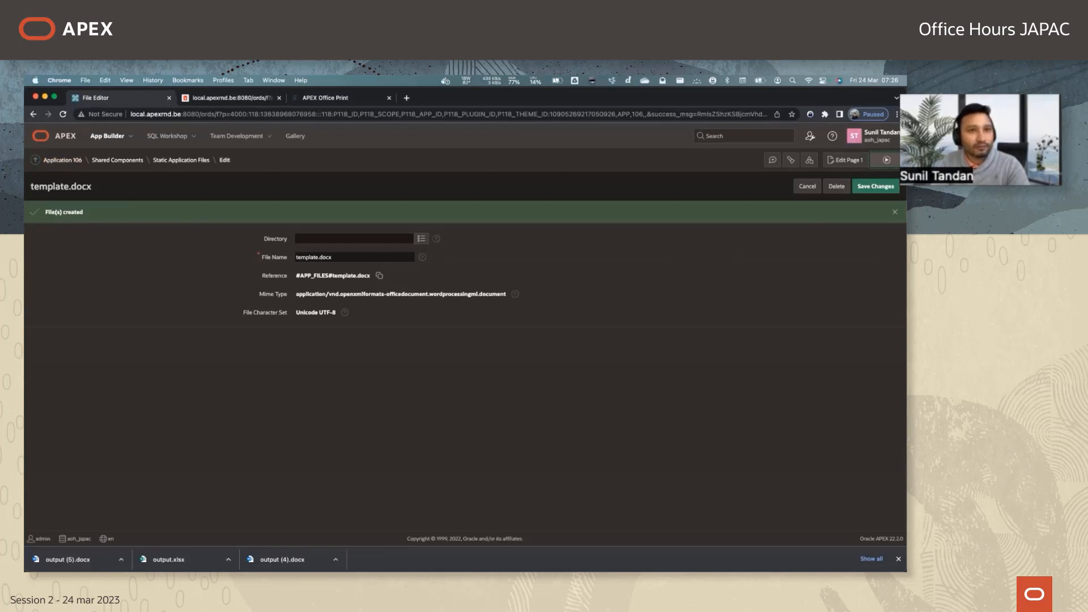
pyautogui.click(845, 160)
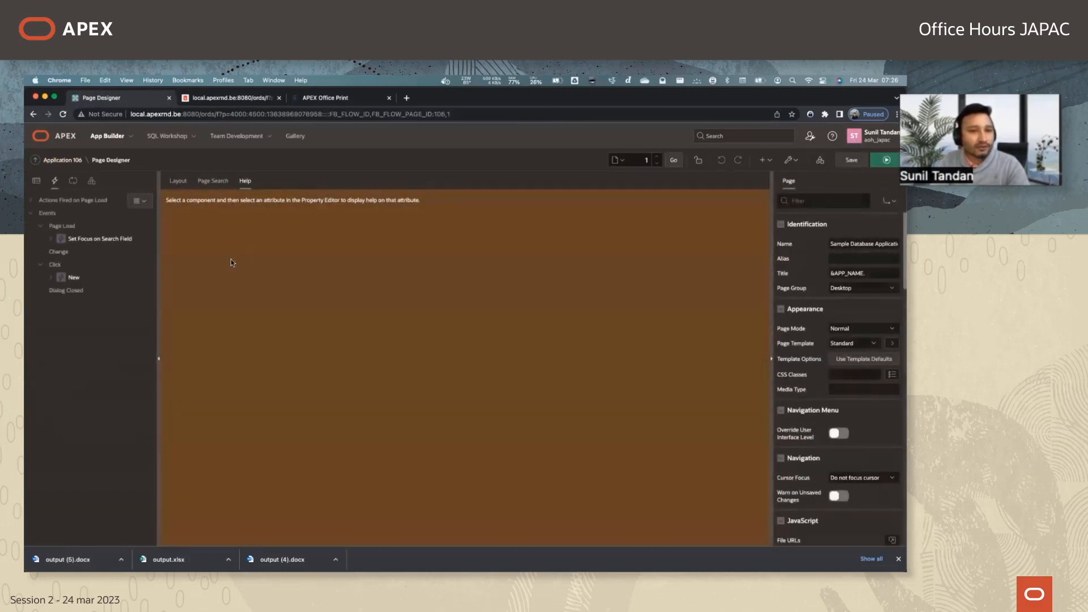
pyautogui.click(51, 277)
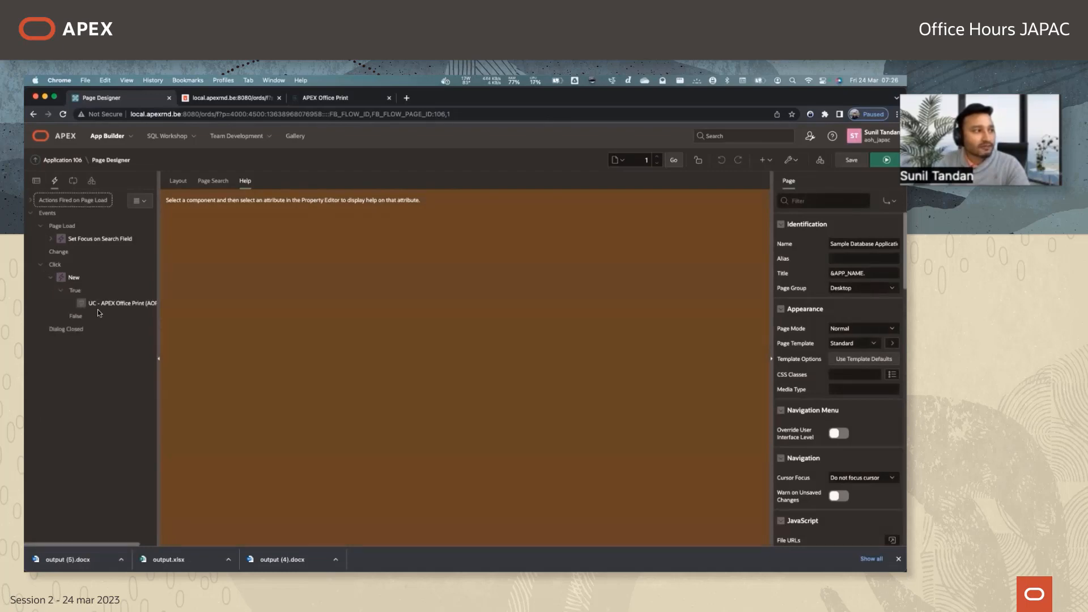
pyautogui.click(97, 304)
pyautogui.click(853, 432)
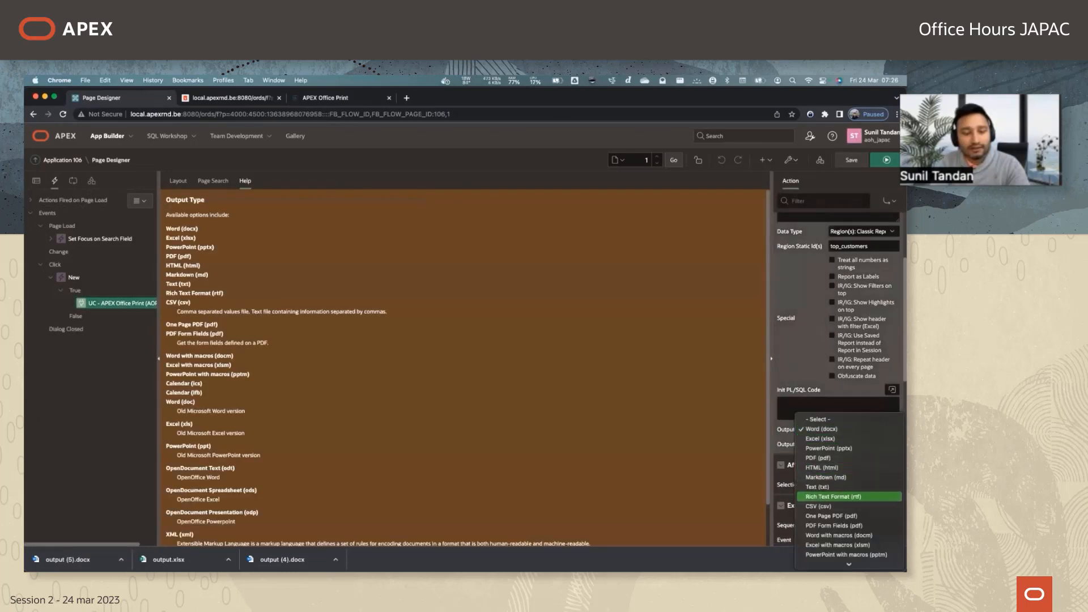
pyautogui.click(818, 457)
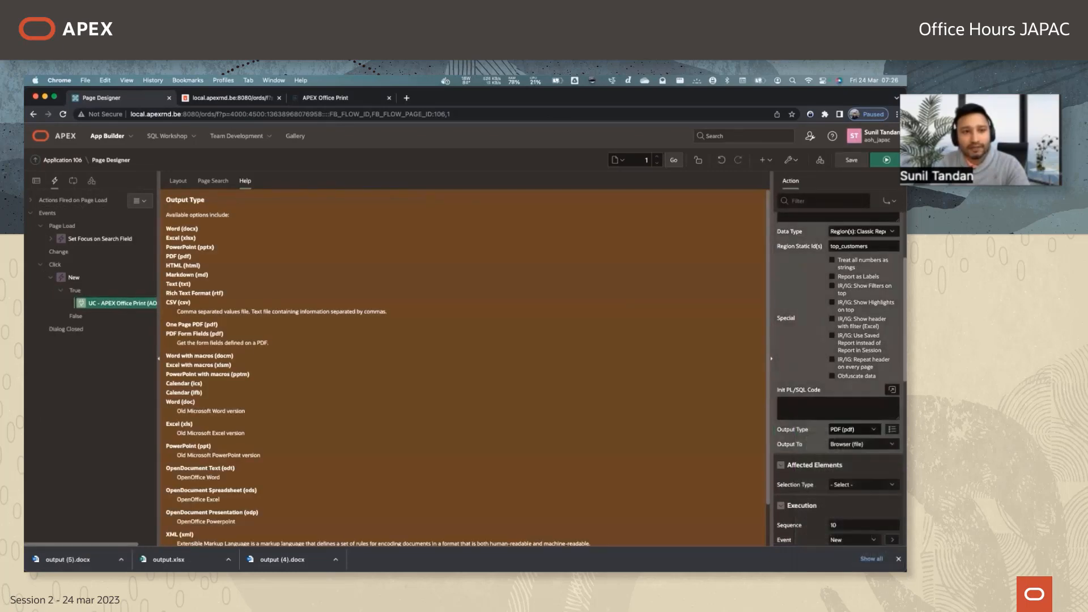
# Save and run the page, export the report as PDF, and close the generated output.pdf after viewing it.
pyautogui.click(886, 160)
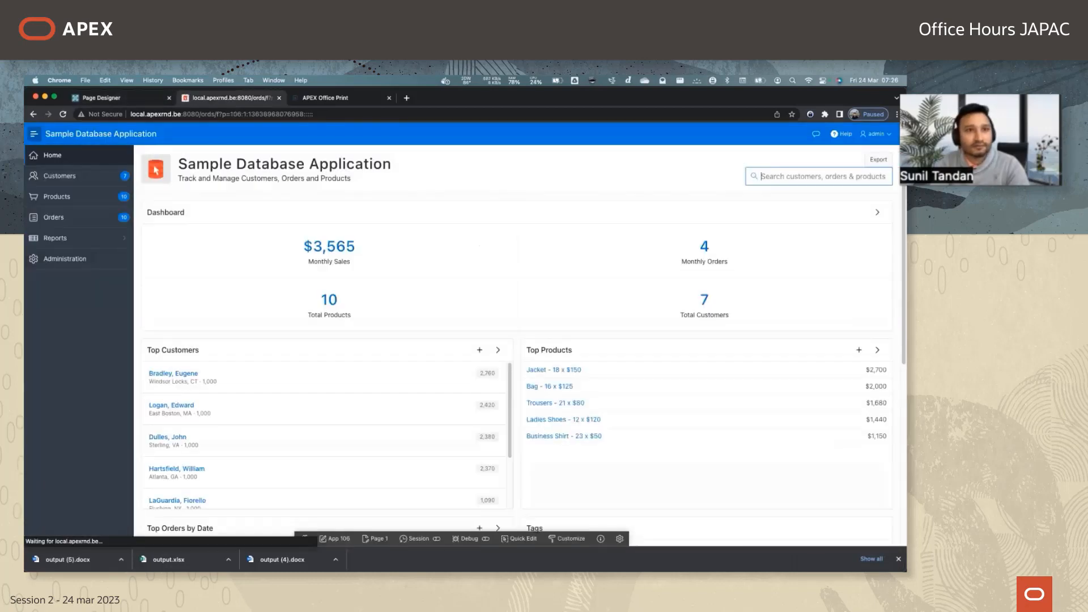
pyautogui.click(879, 160)
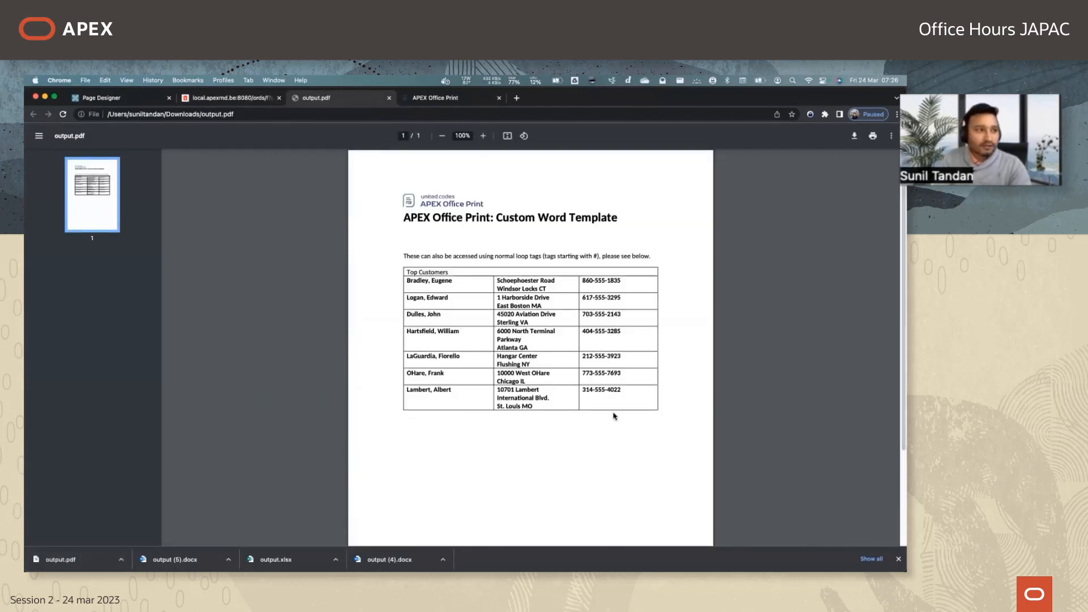
pyautogui.press('super+q')
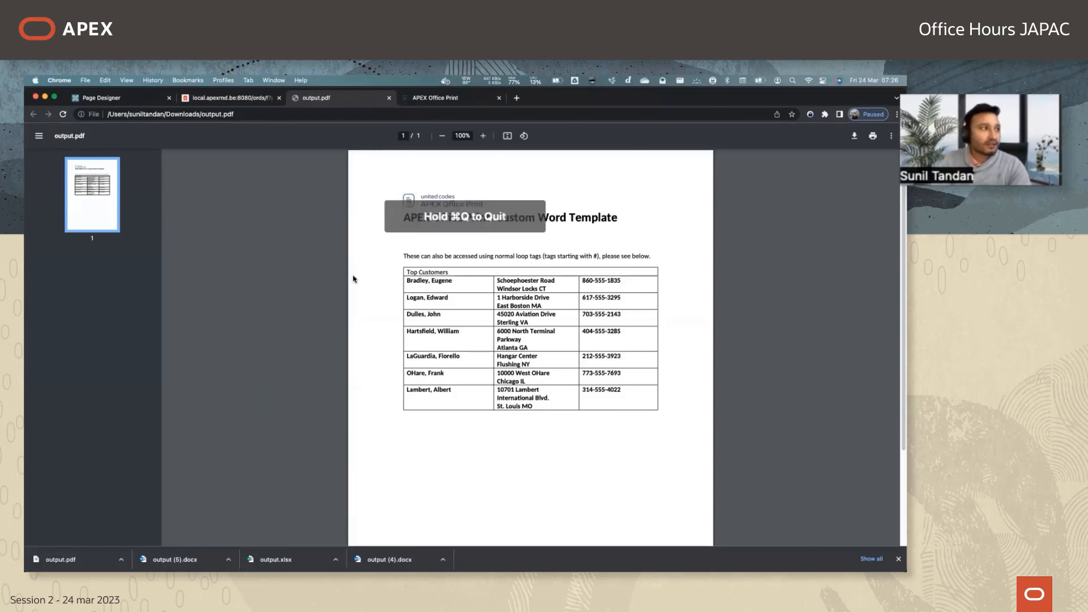
pyautogui.press('super+w')
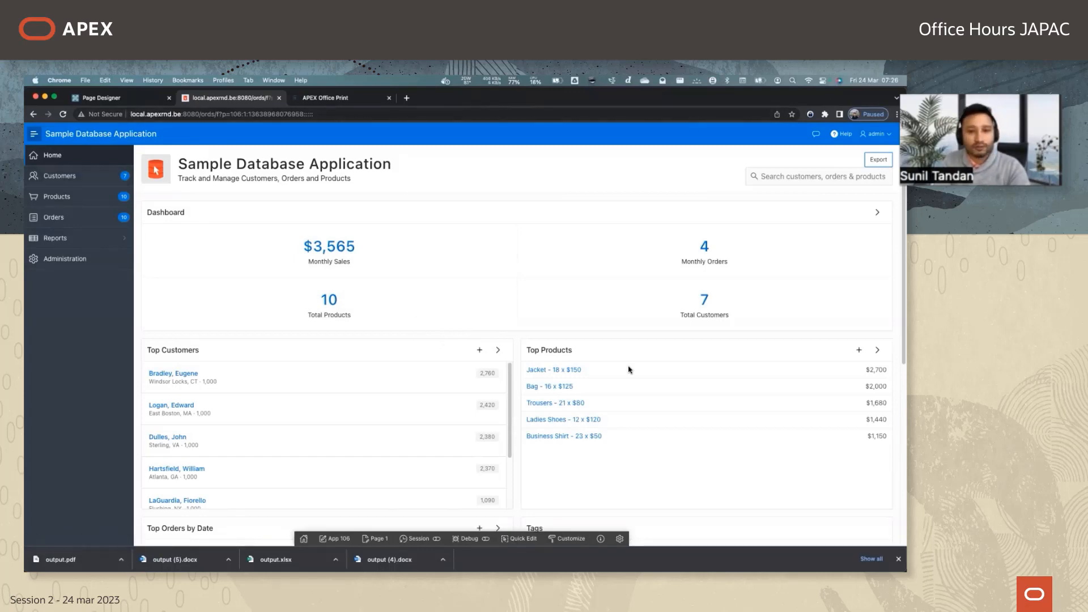
# Review the print action's Init PL/SQL Code and Template Source help and the available Template Type options in Page Designer.
pyautogui.click(125, 97)
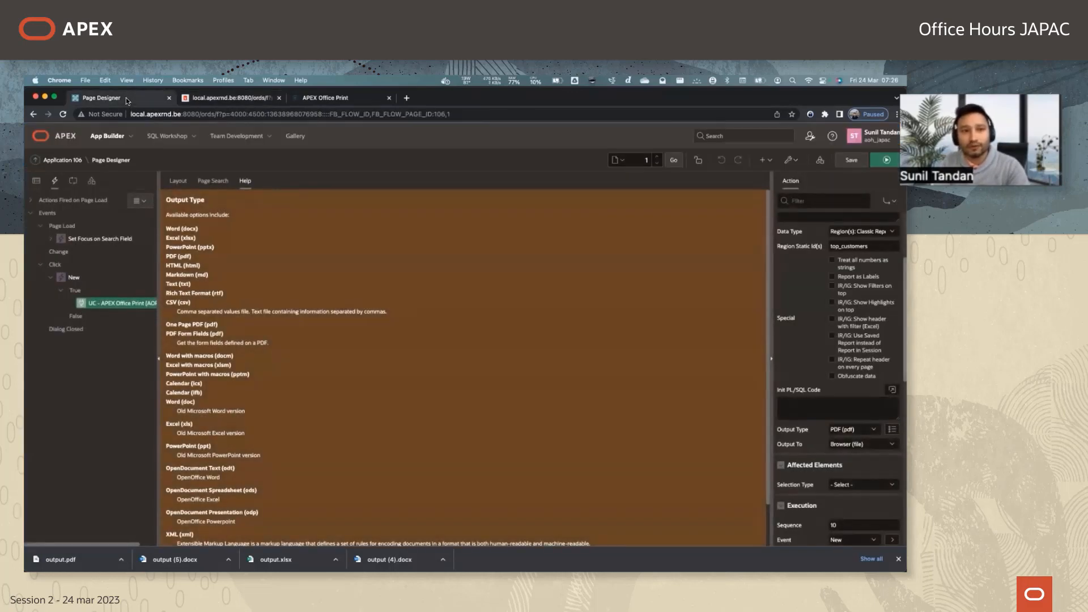
pyautogui.click(813, 409)
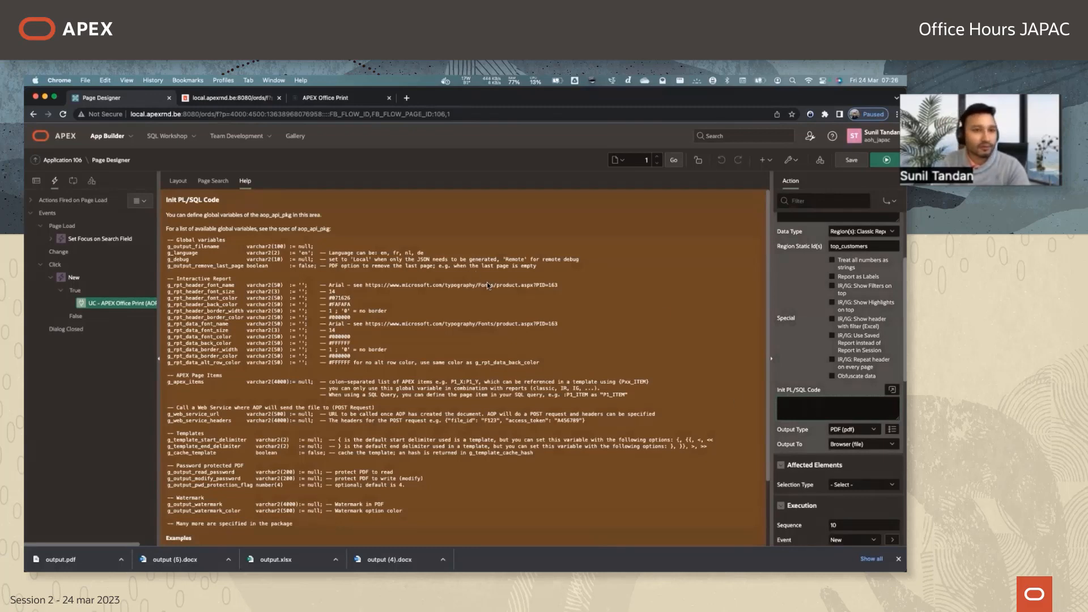
pyautogui.scroll(3, 819, 296)
pyautogui.click(822, 303)
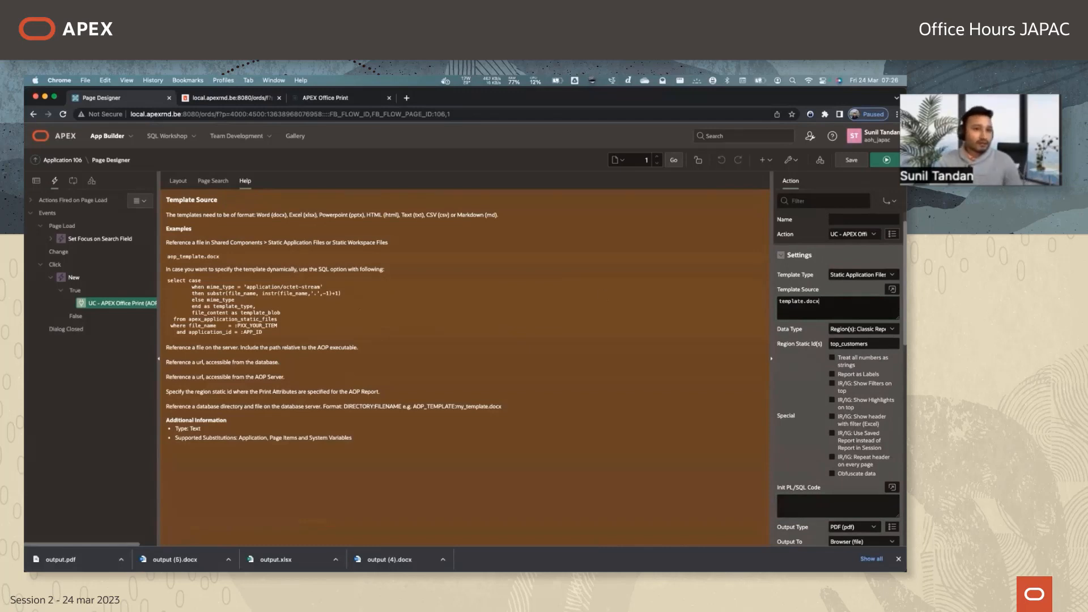
pyautogui.click(850, 275)
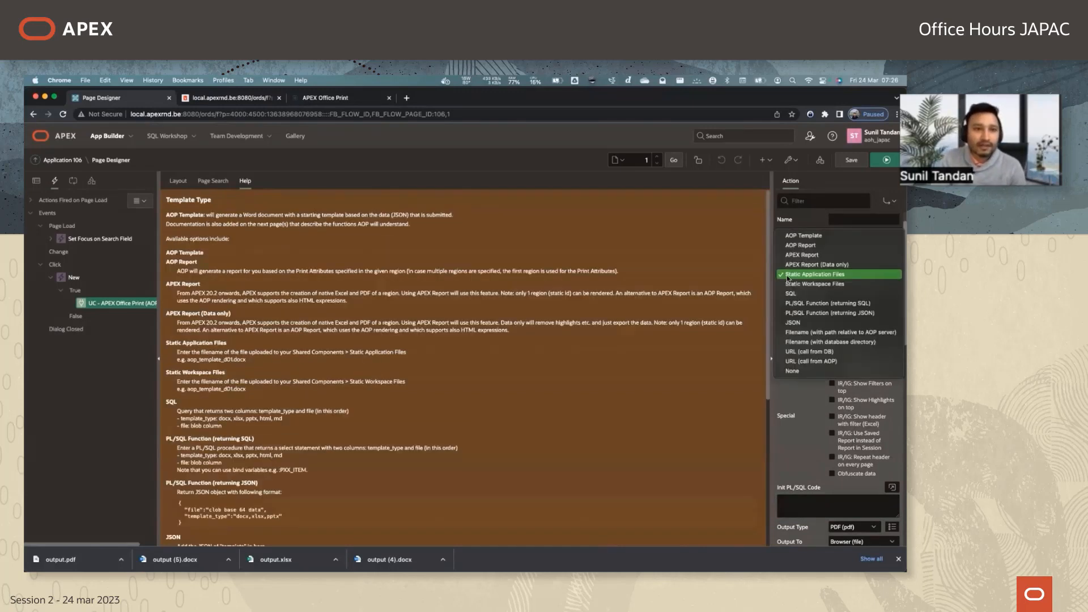
pyautogui.click(607, 300)
pyautogui.click(823, 305)
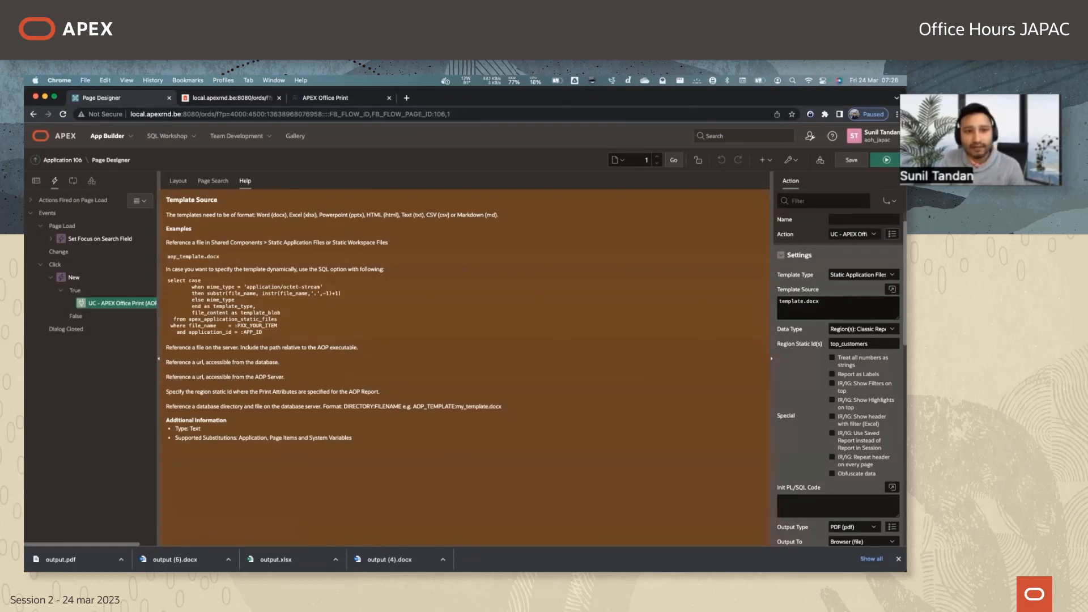
pyautogui.click(851, 275)
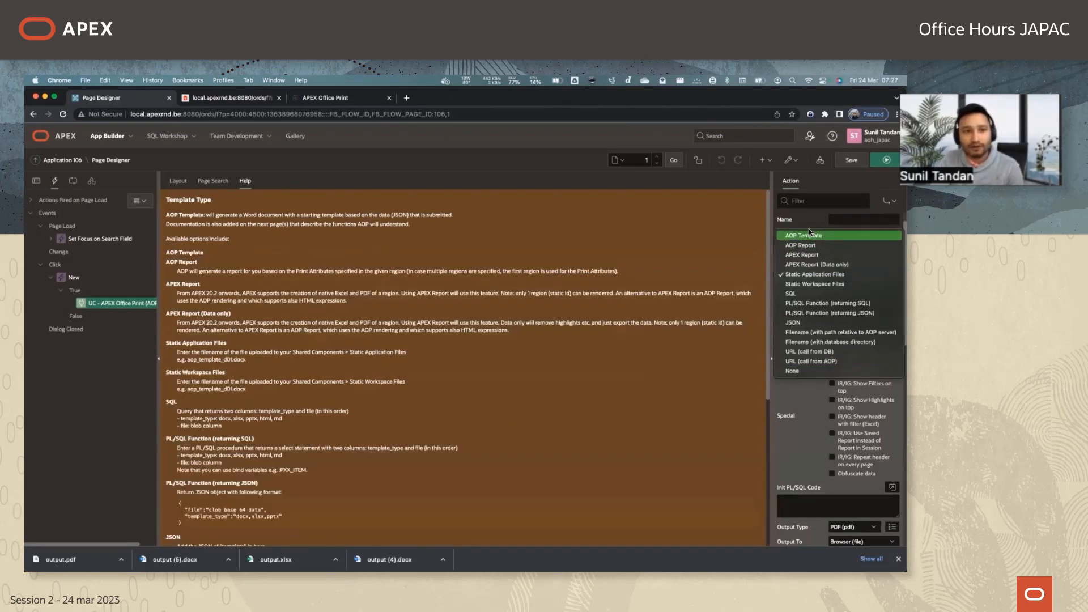
pyautogui.click(644, 375)
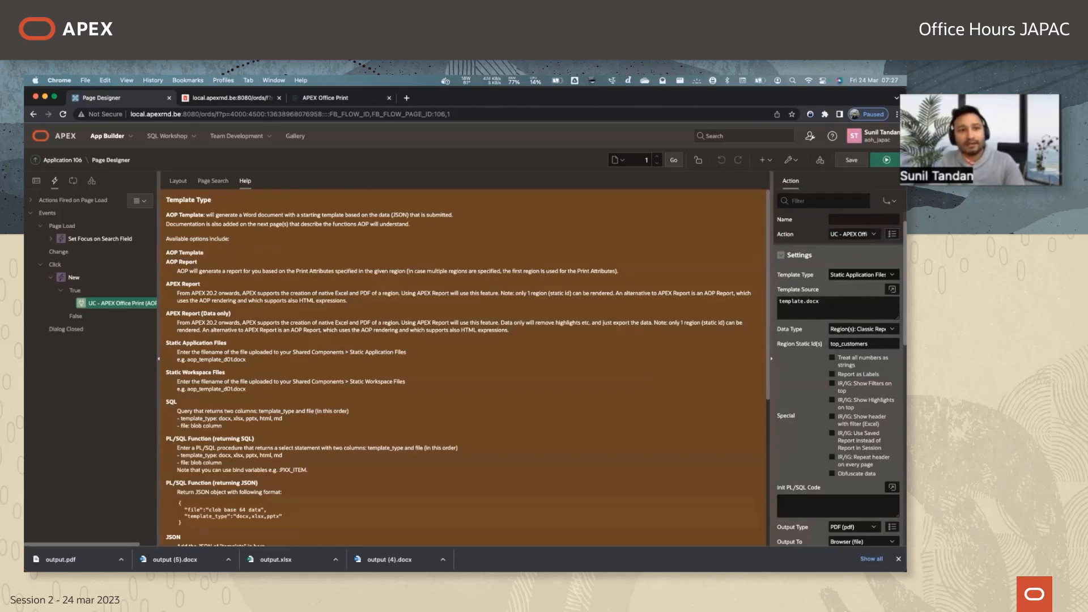
# Try SQL as the print action's Data Type and examine the cursor-syntax example query for the Data Source.
pyautogui.click(861, 329)
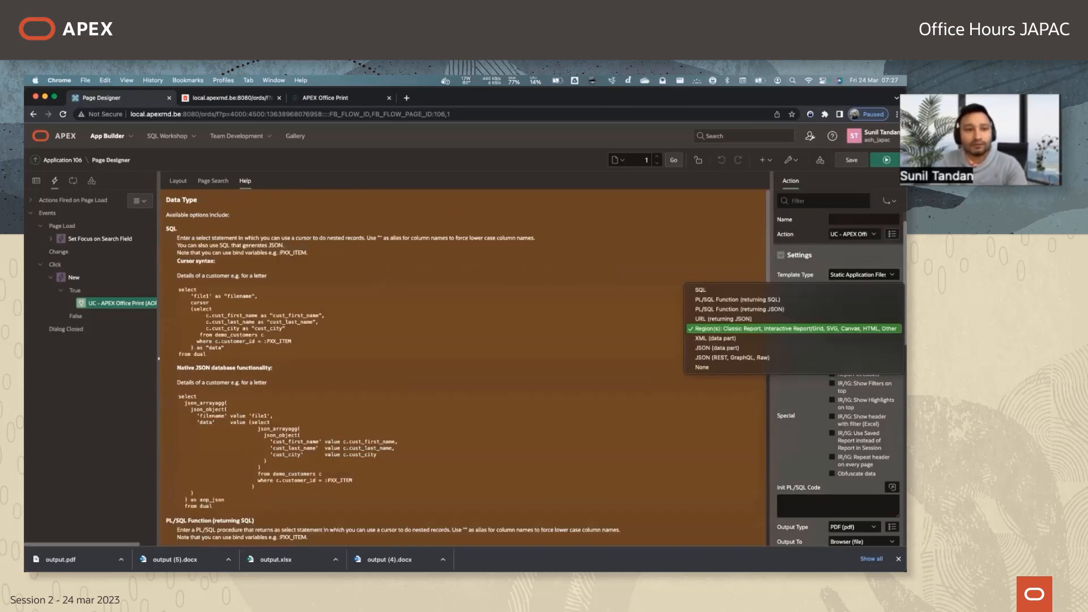
pyautogui.click(760, 292)
pyautogui.click(822, 364)
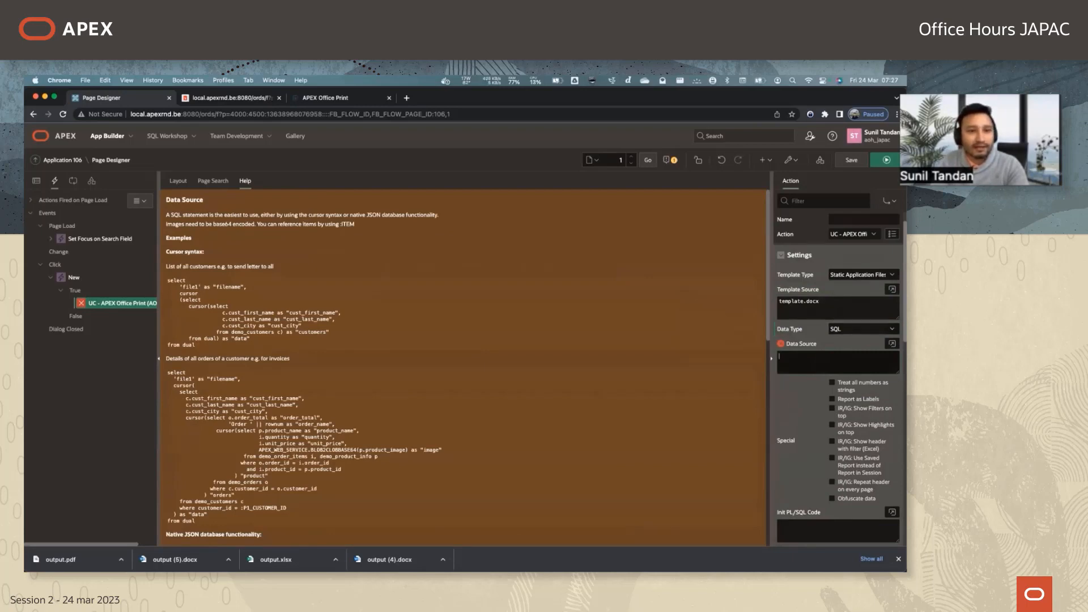
pyautogui.click(863, 329)
pyautogui.click(669, 322)
pyautogui.click(828, 363)
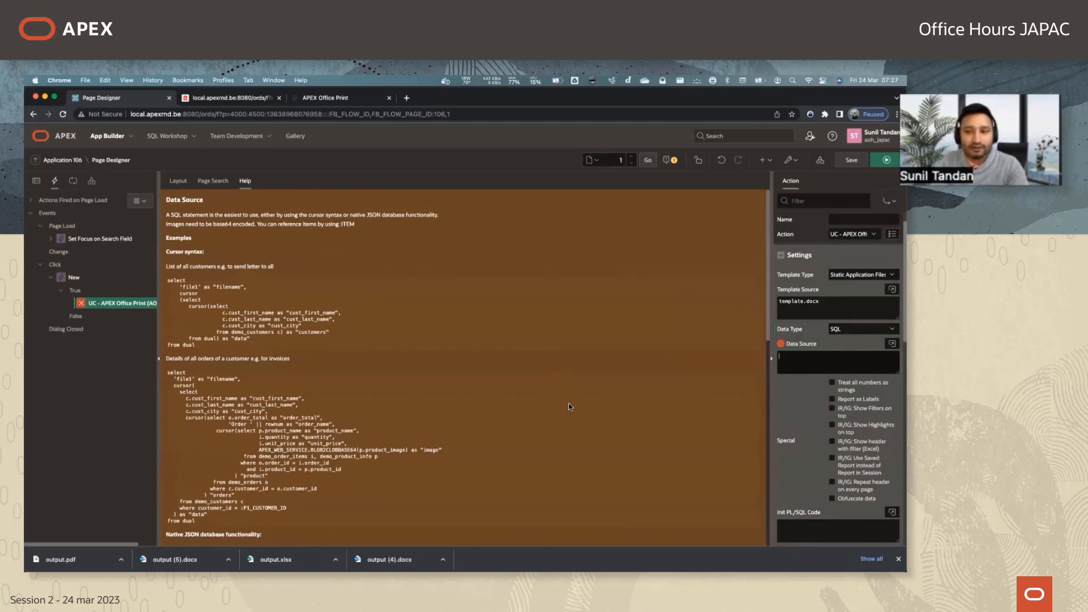
pyautogui.moveTo(168, 279); pyautogui.dragTo(200, 344)
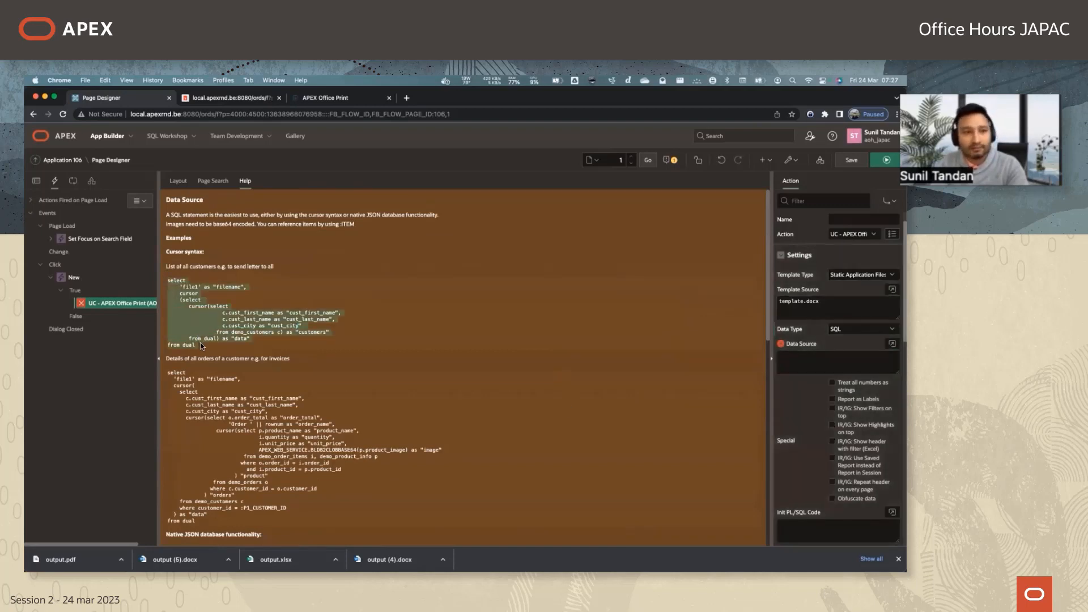
pyautogui.click(811, 355)
# Examine the global variables and code examples in the Init PL/SQL Code help, and look over the remaining action settings.
pyautogui.press('Tab')
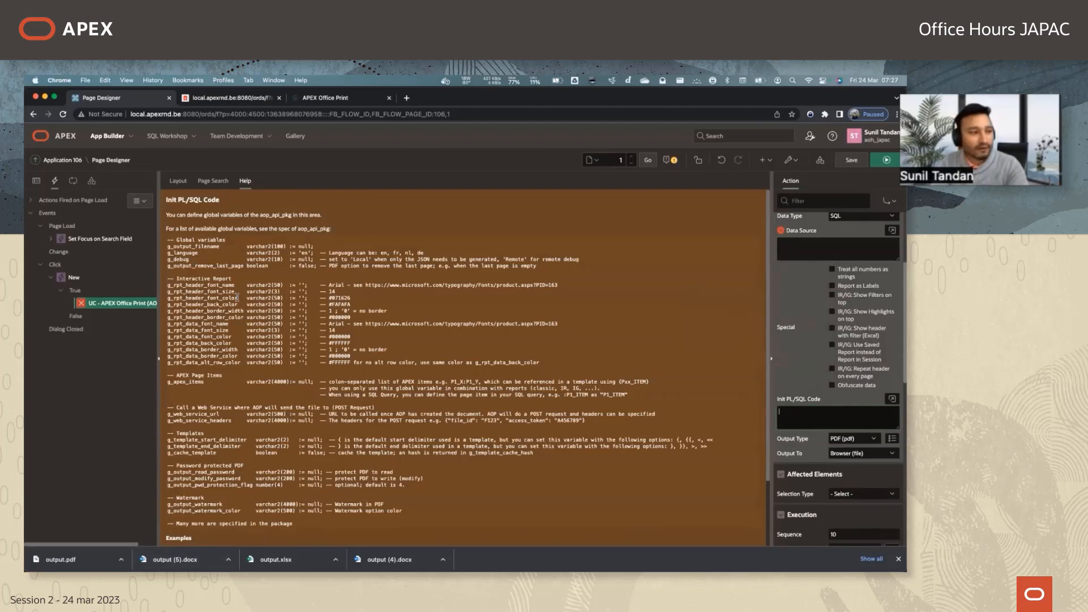
pyautogui.scroll(-3, 329, 386)
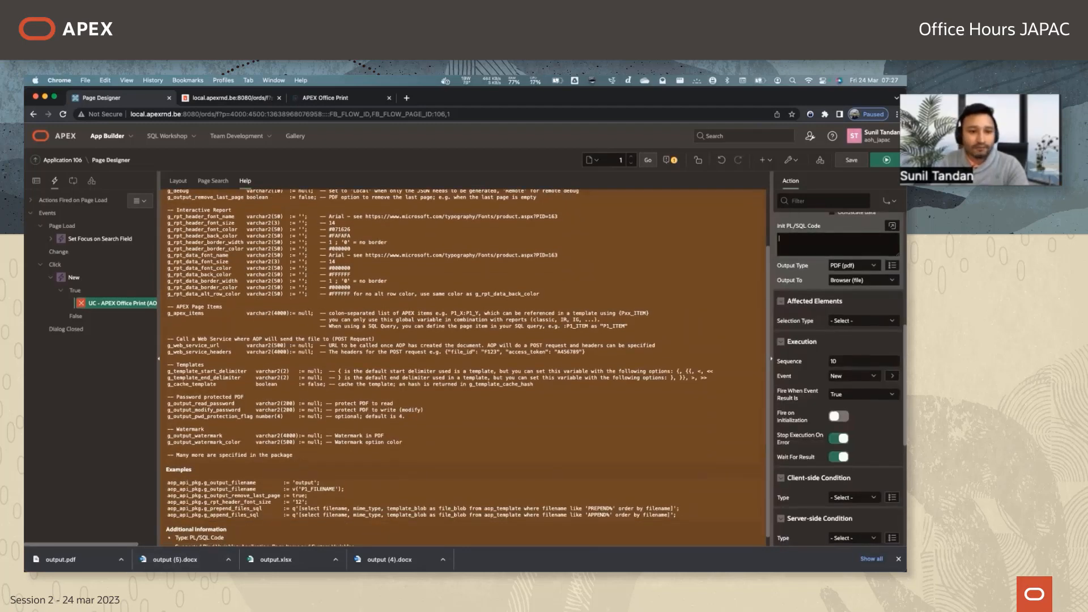
pyautogui.scroll(-2, 839, 363)
pyautogui.scroll(8, 839, 363)
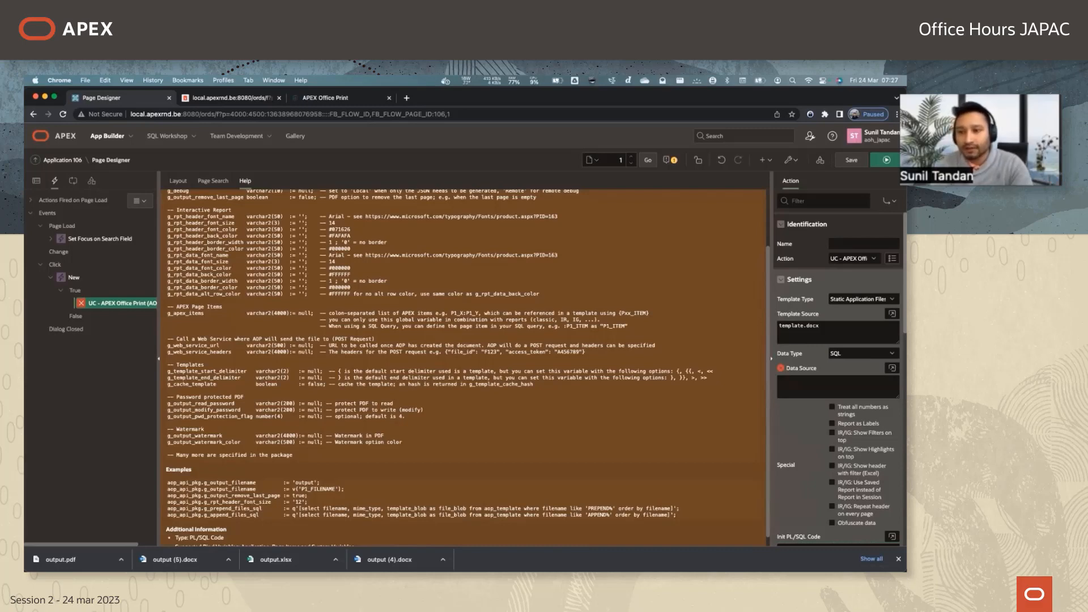
# Leave Page Designer without saving the changes and open file selection for importing an application, page or component export.
pyautogui.click(61, 141)
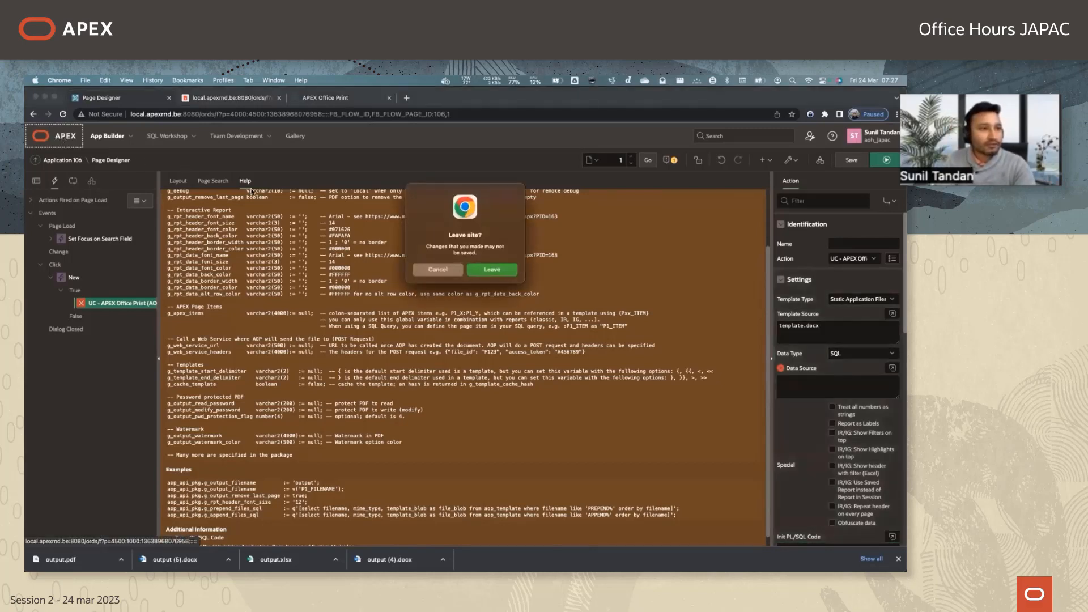
pyautogui.click(499, 269)
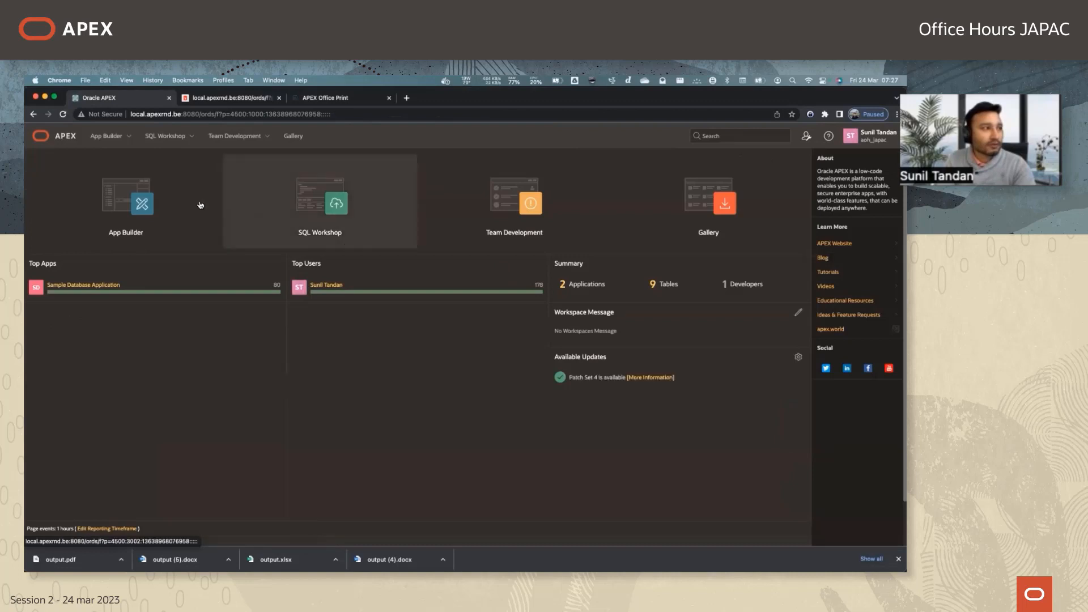
pyautogui.click(320, 215)
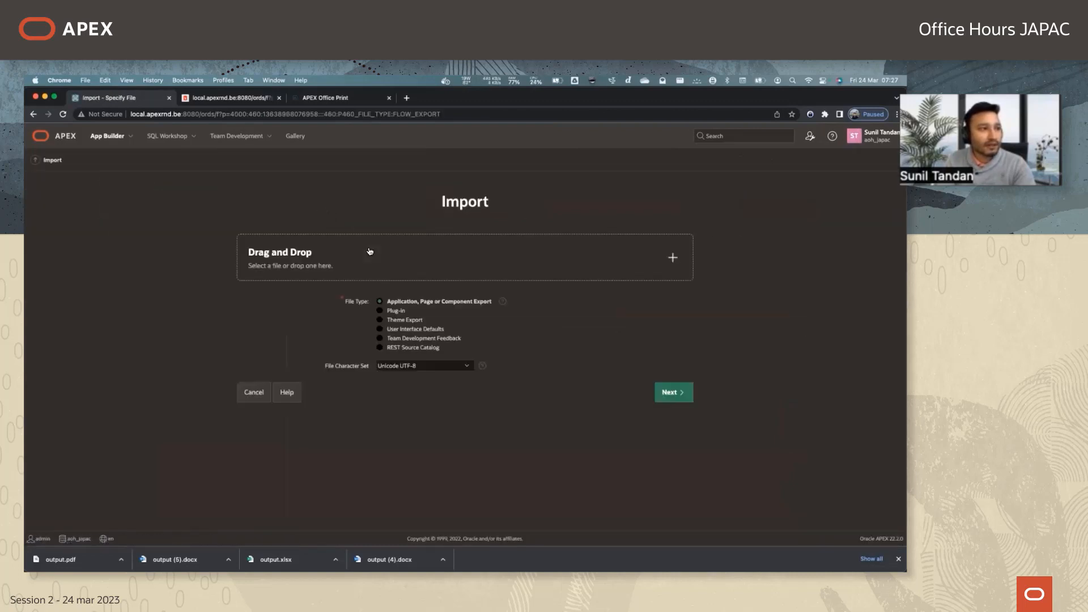
pyautogui.click(370, 254)
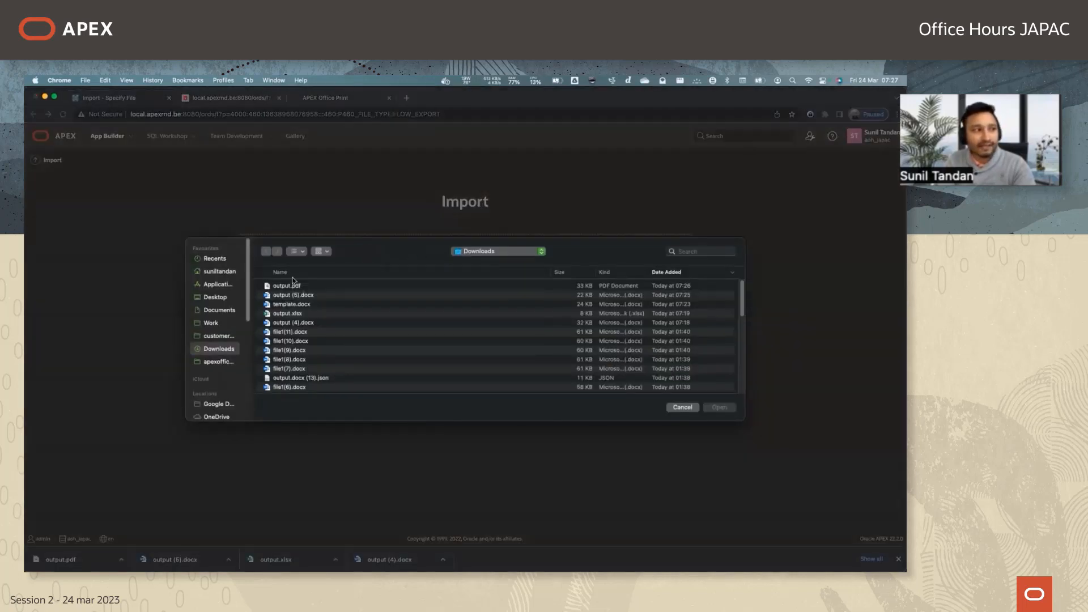
# Choose aop_sample_app_0_init.sql from the app folder of apex_version_22.x in Finder and upload it as the application export.
pyautogui.press('super+Tab')
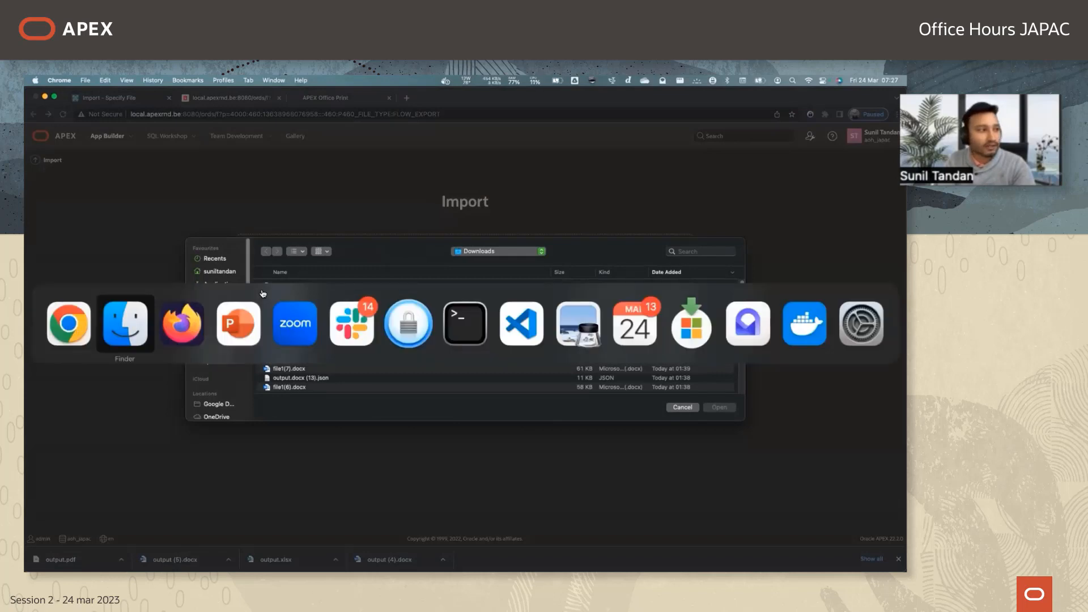
pyautogui.doubleClick(334, 236)
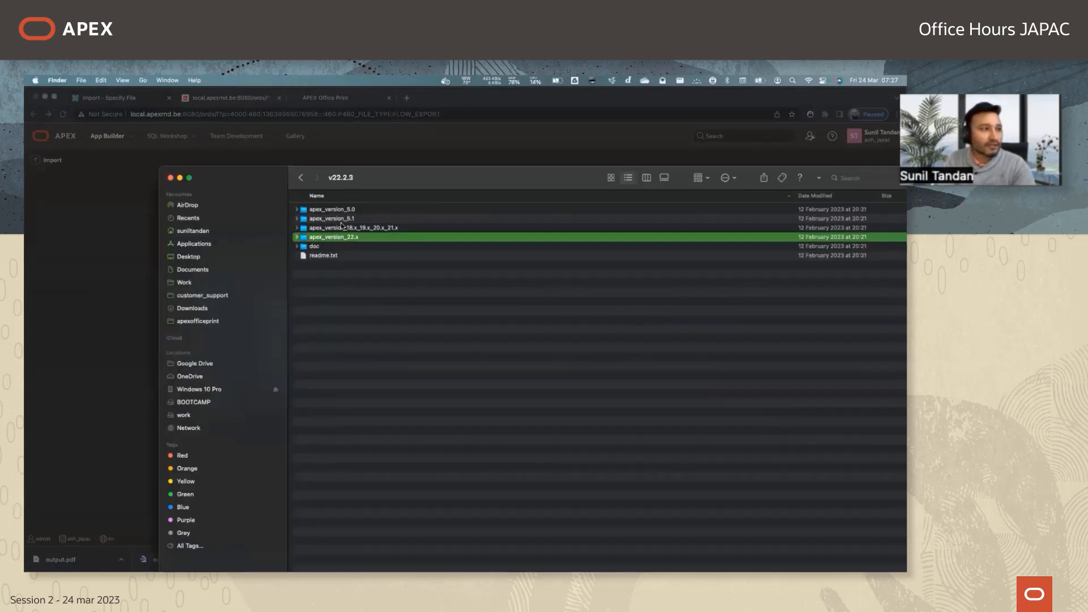
pyautogui.doubleClick(317, 211)
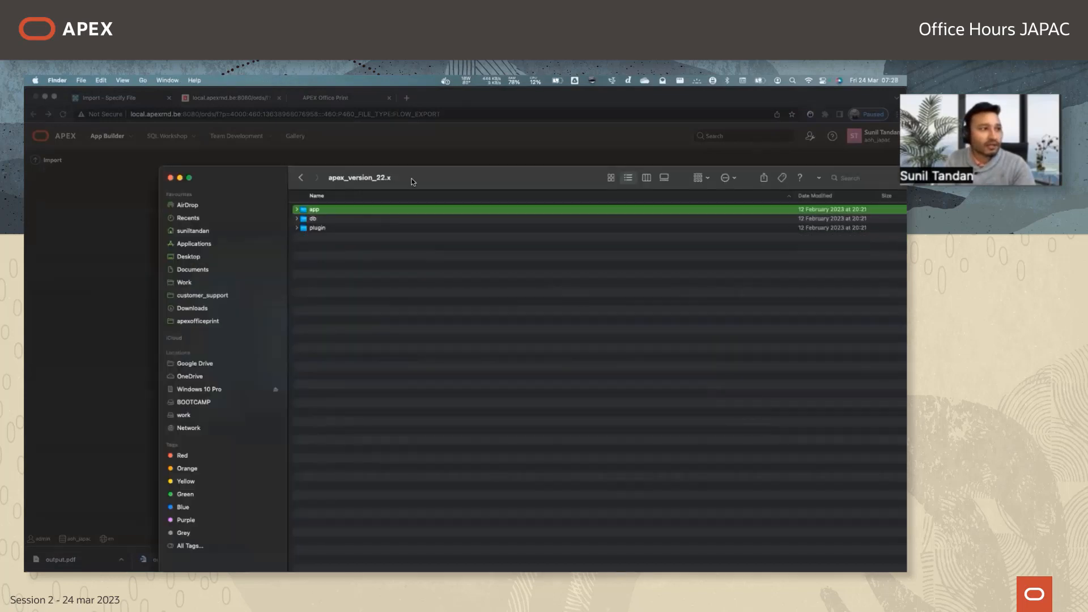
pyautogui.moveTo(414, 177); pyautogui.dragTo(781, 266)
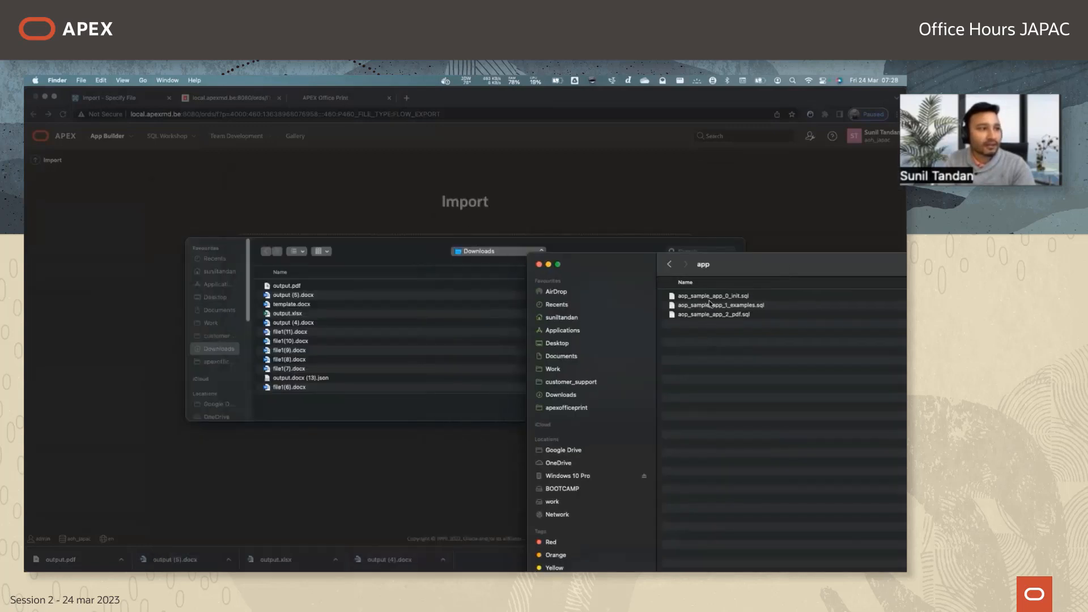
pyautogui.moveTo(708, 297); pyautogui.dragTo(442, 335)
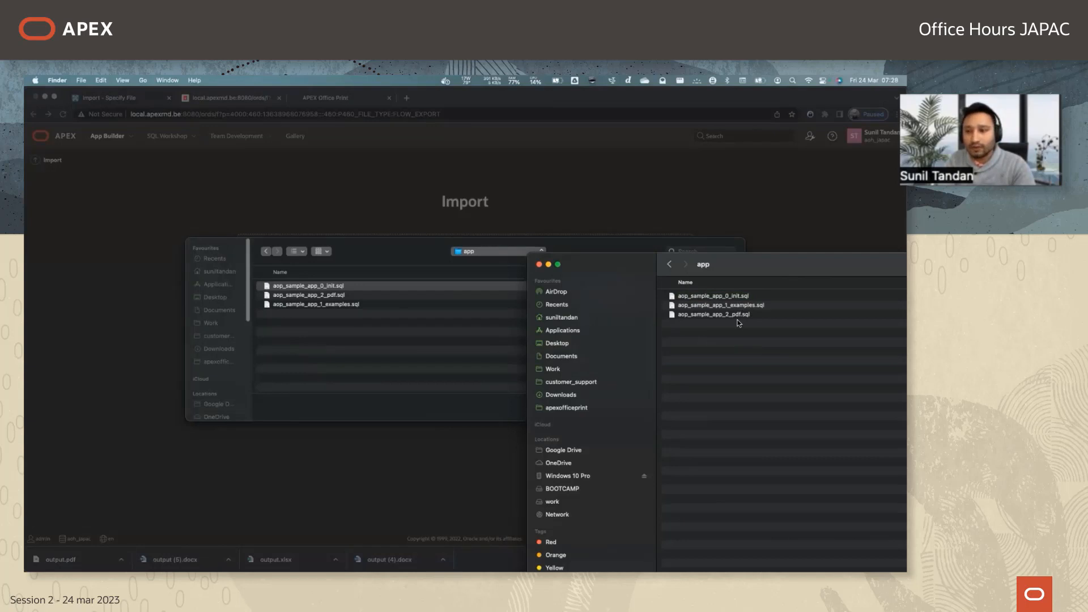
pyautogui.click(455, 380)
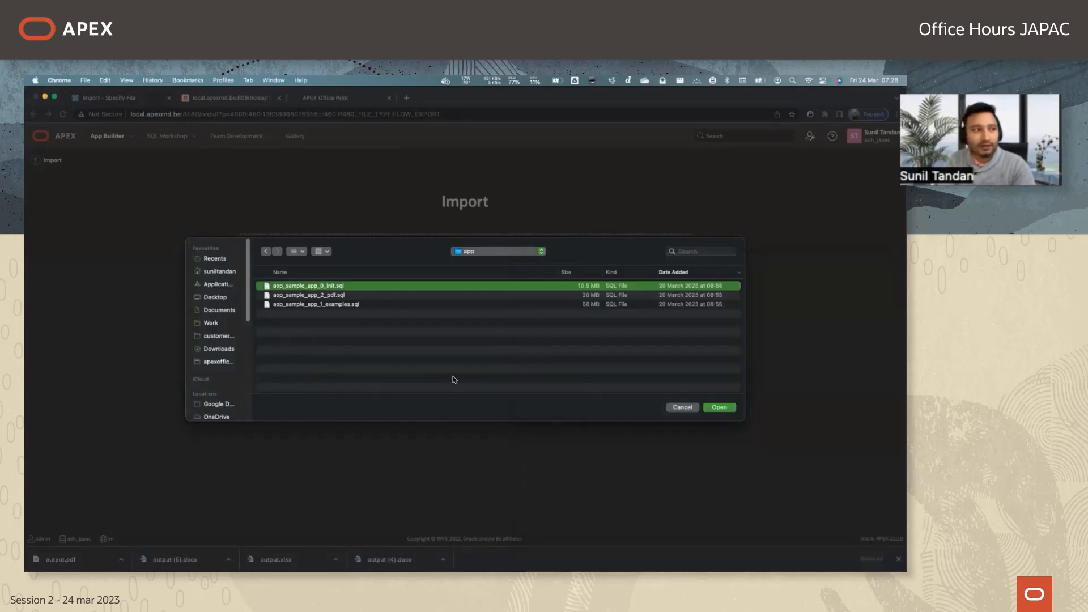
pyautogui.click(705, 406)
pyautogui.click(675, 396)
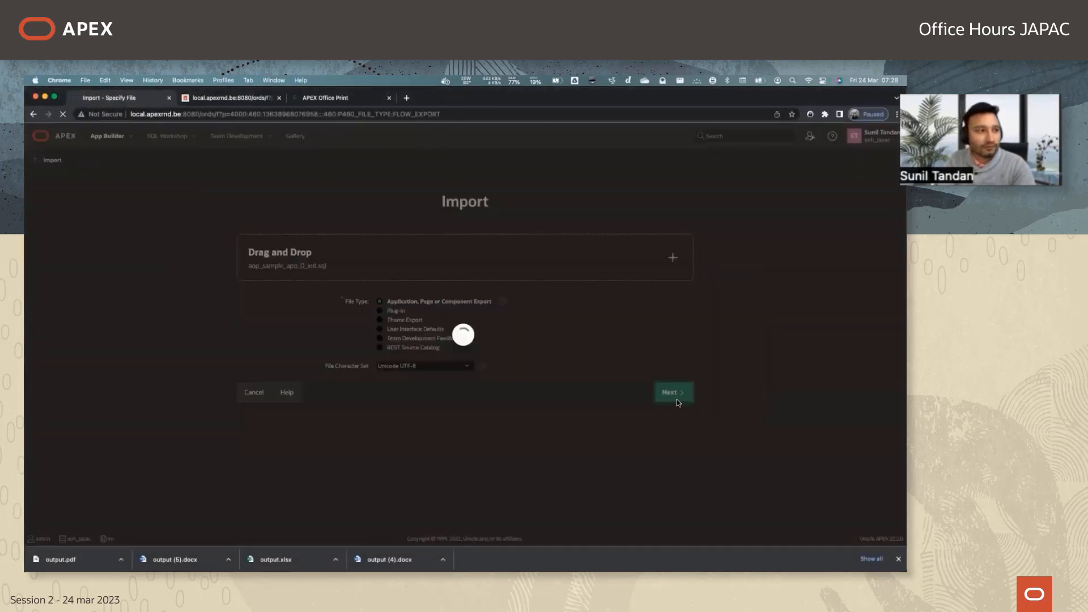
# Proceed past the file import confirmation and install the imported APEX Office Print application.
pyautogui.press('super+Tab')
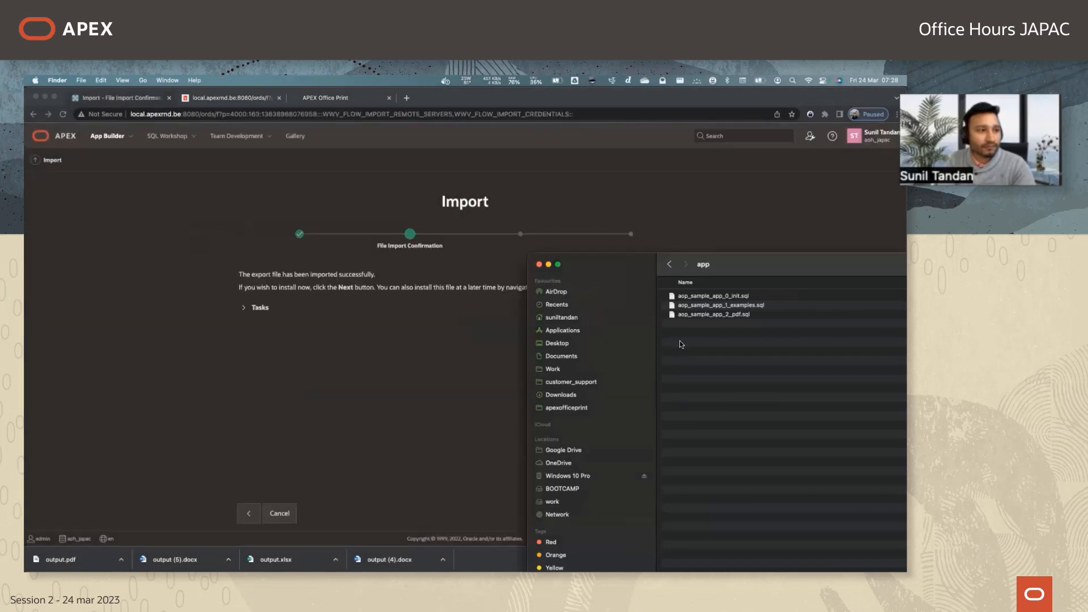
pyautogui.click(398, 352)
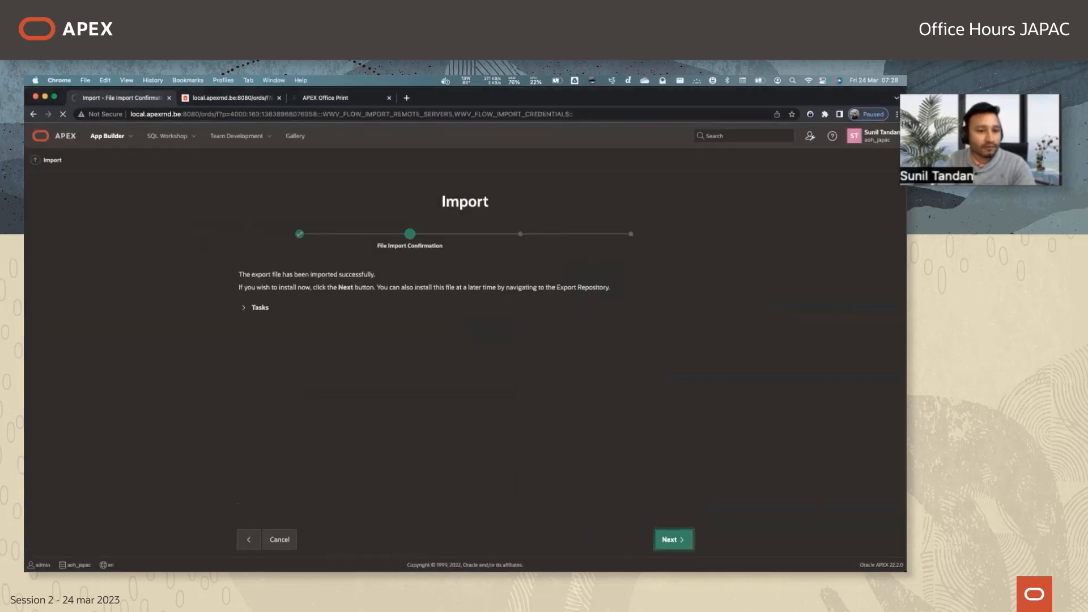
pyautogui.click(671, 540)
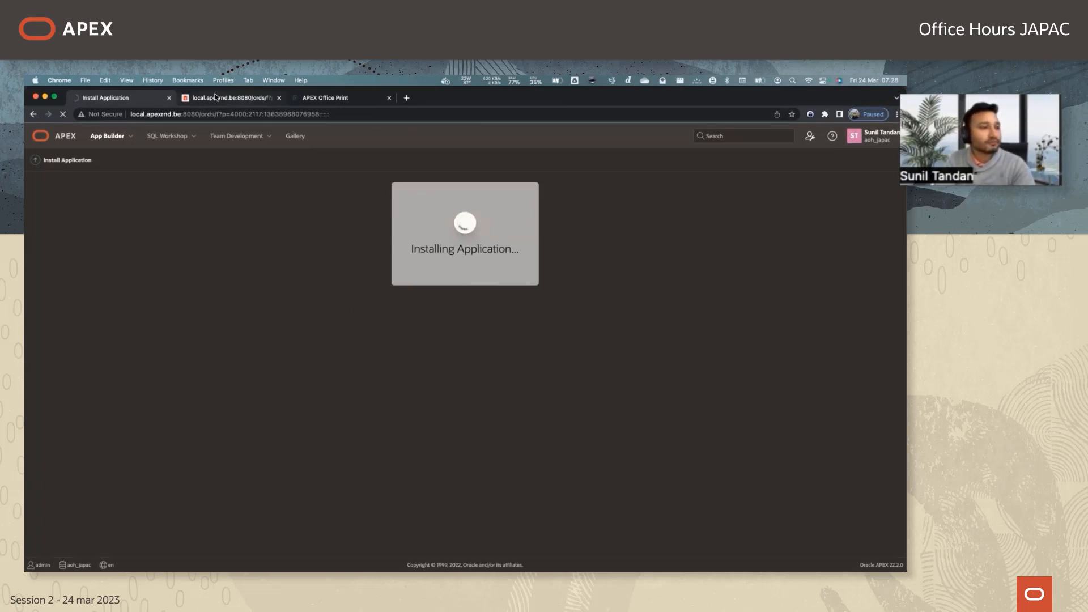
pyautogui.click(215, 97)
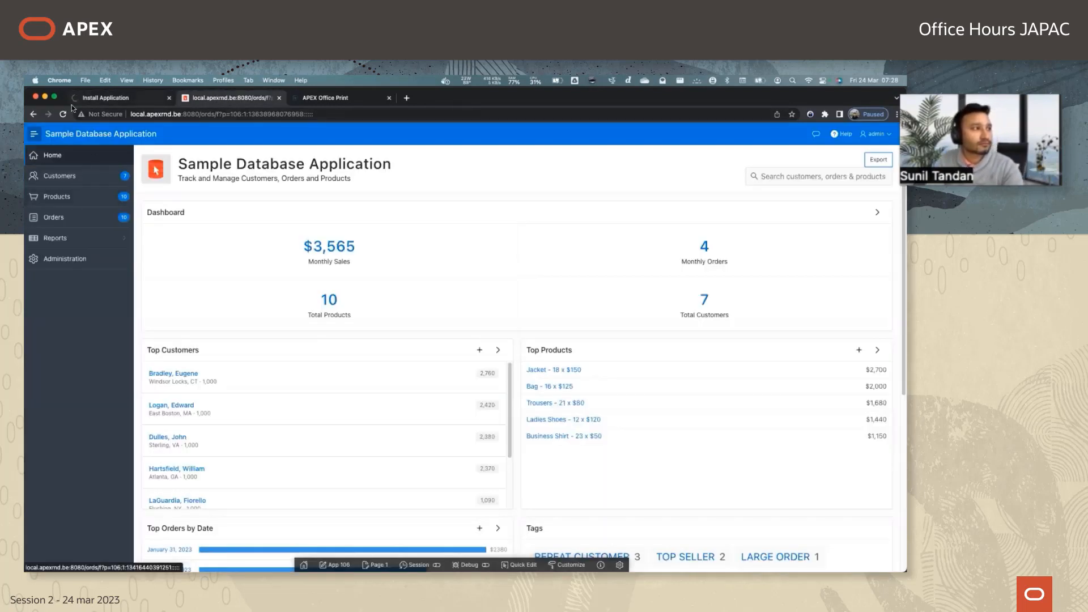
pyautogui.click(108, 98)
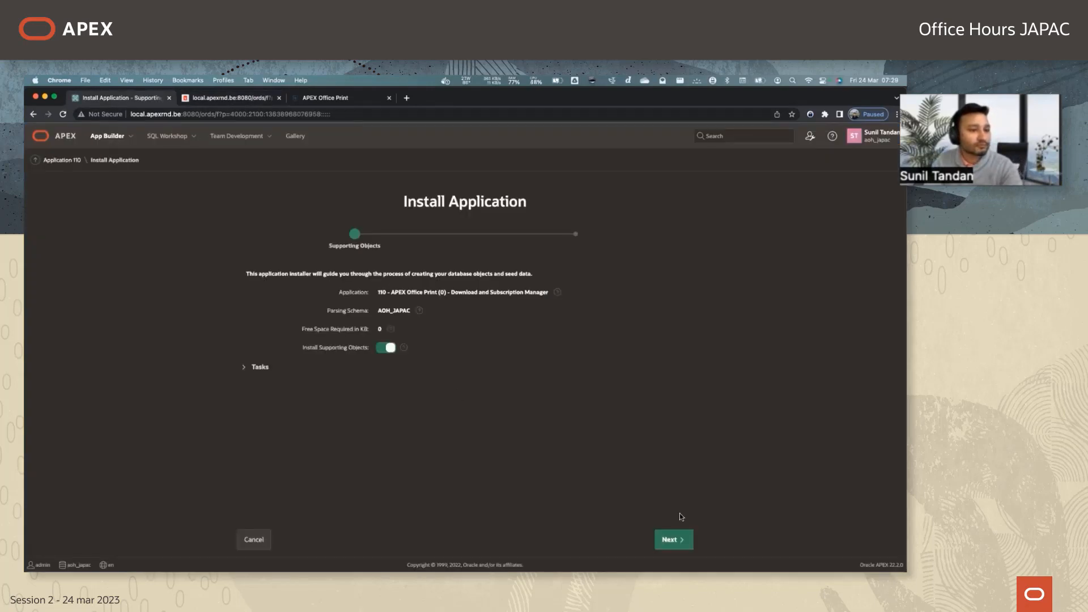
# Install the supporting objects for the APEX Office Print (0) - Download and Subscription Manager application.
pyautogui.click(680, 543)
pyautogui.click(677, 548)
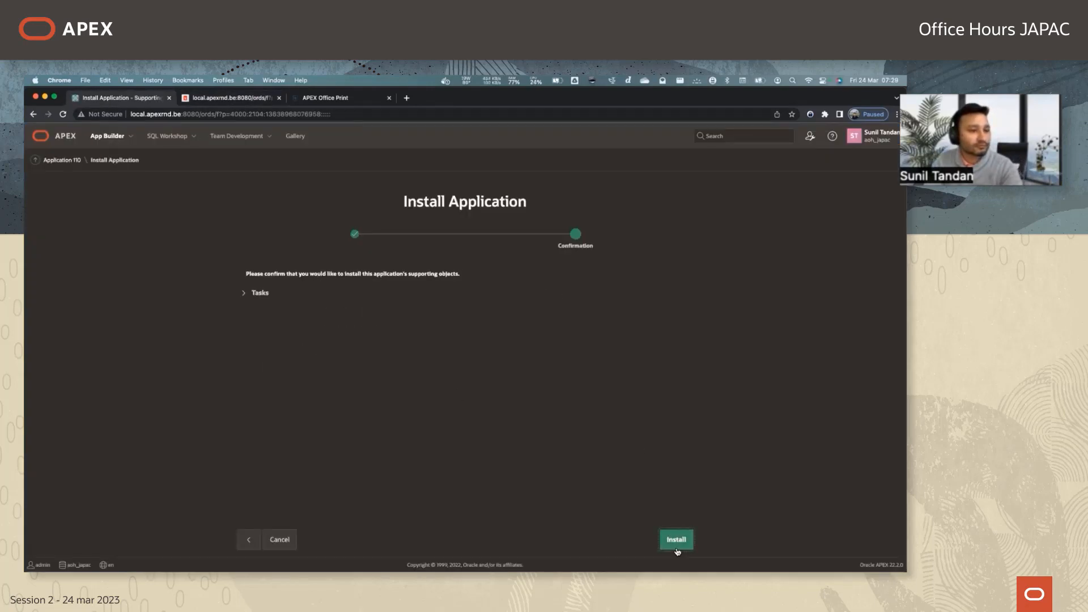
pyautogui.press('super+Tab')
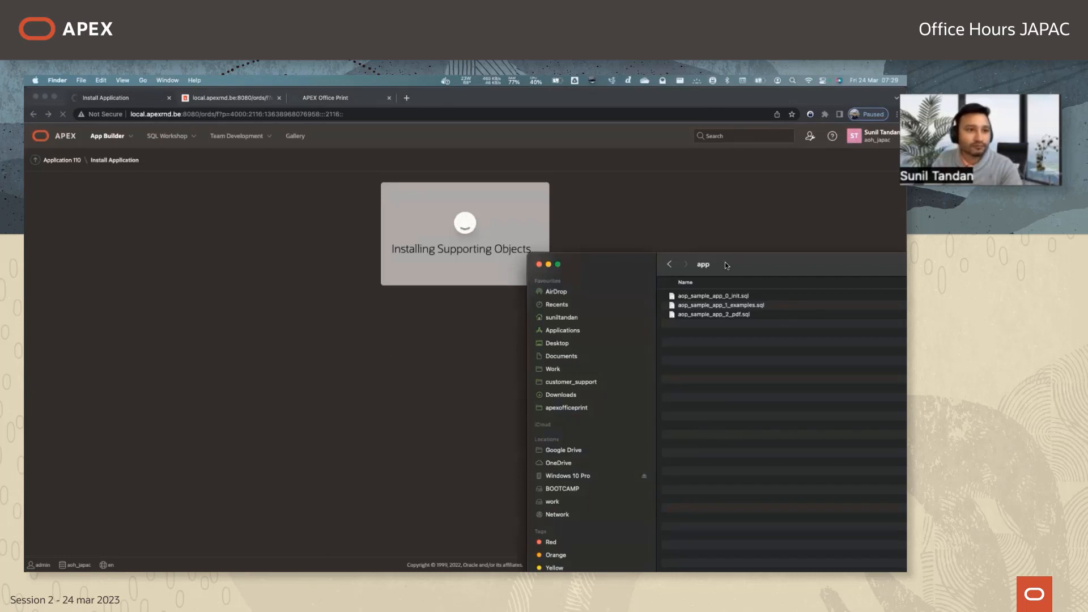
pyautogui.moveTo(726, 262); pyautogui.dragTo(906, 330)
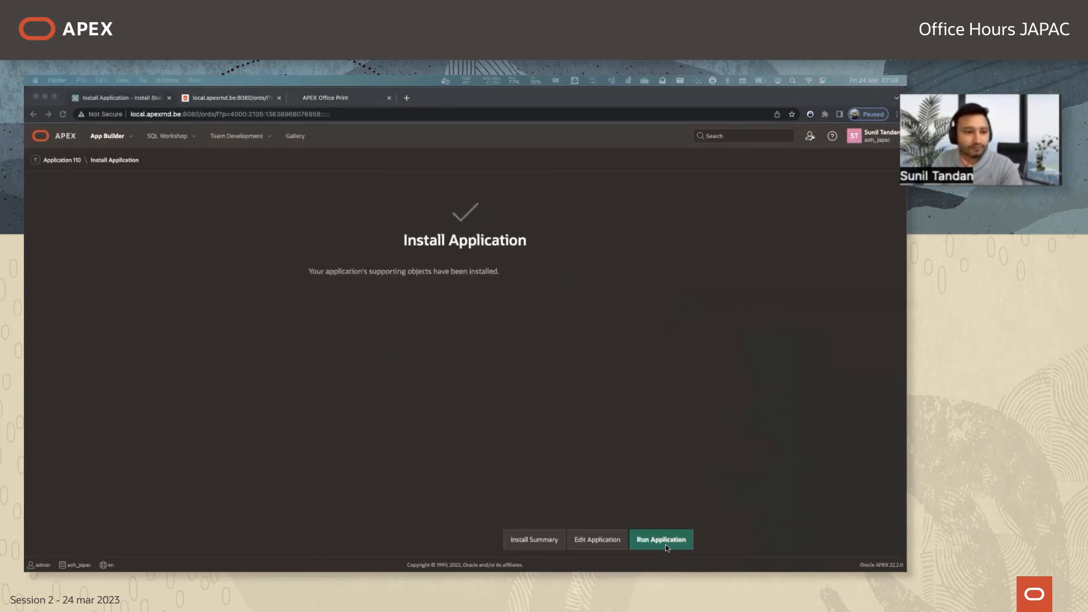
pyautogui.click(607, 408)
# Start another application import, upload aop_sample_app_1_examples.sql, and proceed past the file import confirmation.
pyautogui.click(37, 161)
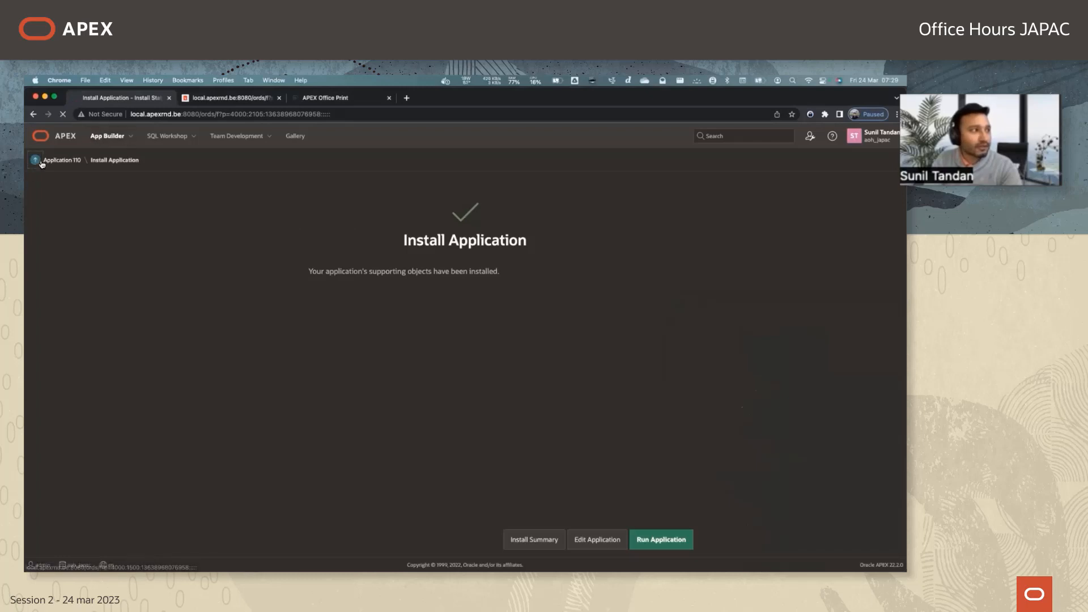
pyautogui.click(320, 218)
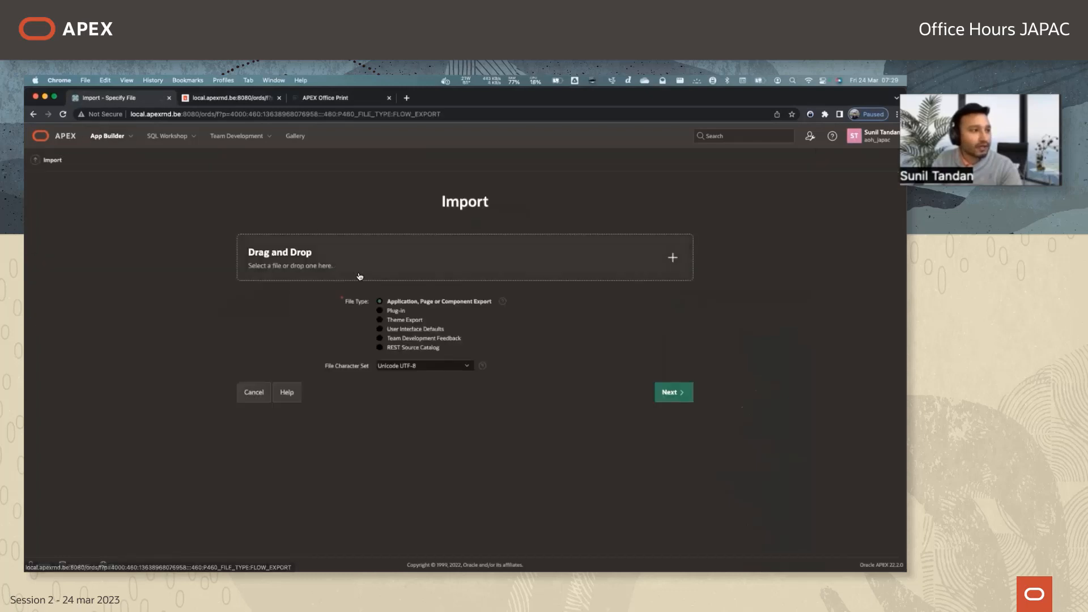
pyautogui.click(376, 265)
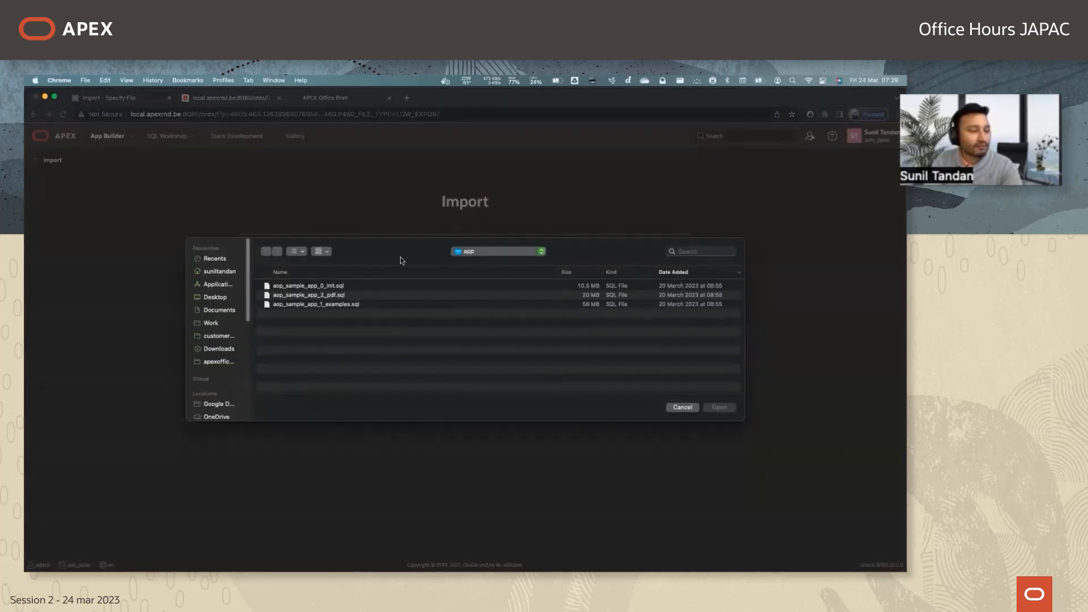
pyautogui.doubleClick(306, 304)
pyautogui.click(673, 395)
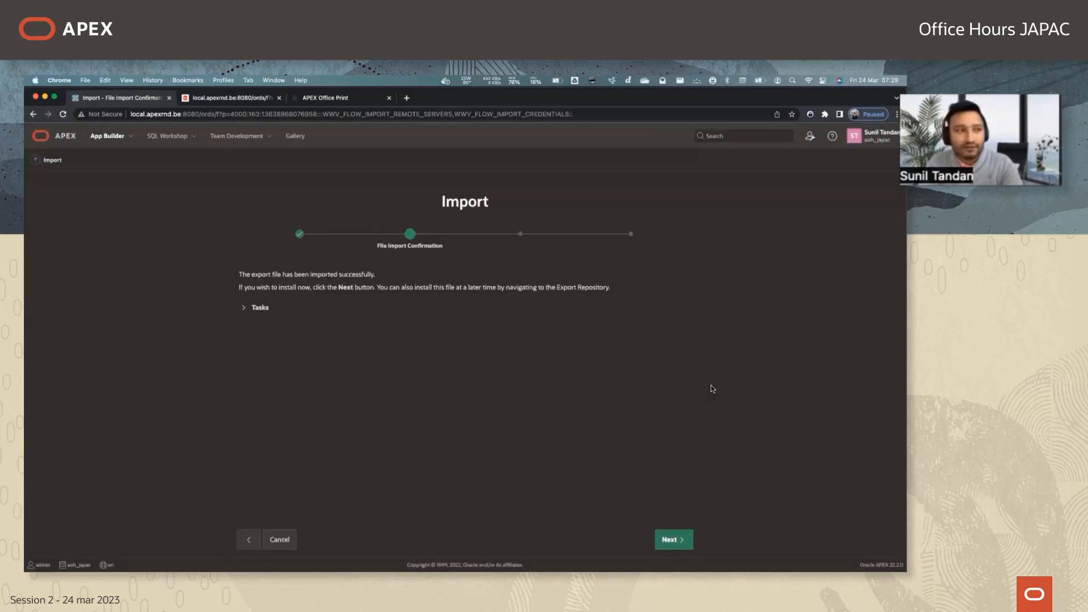
pyautogui.click(684, 543)
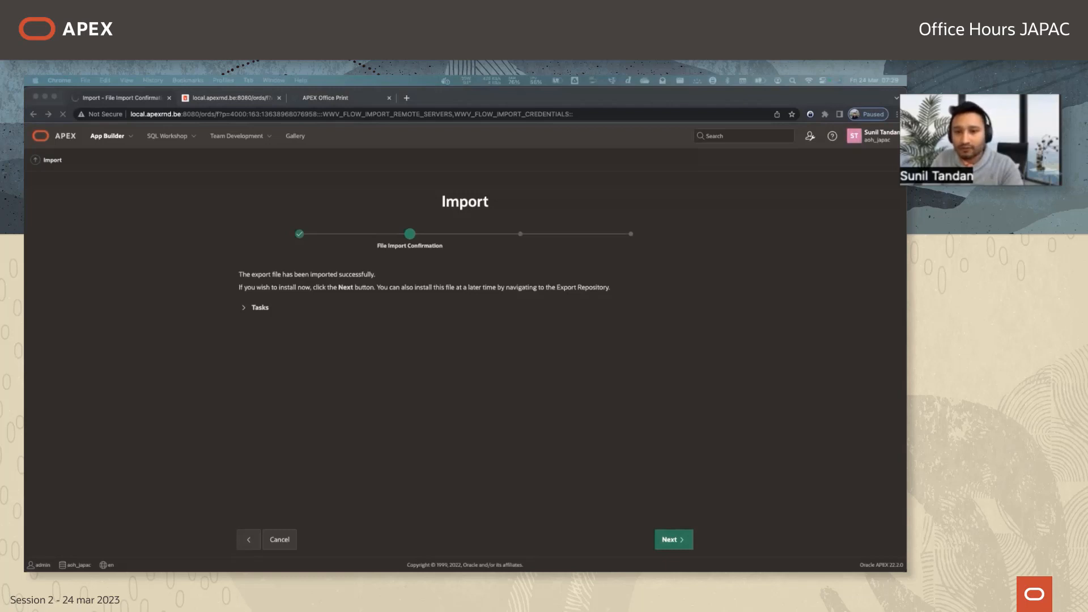
pyautogui.click(725, 514)
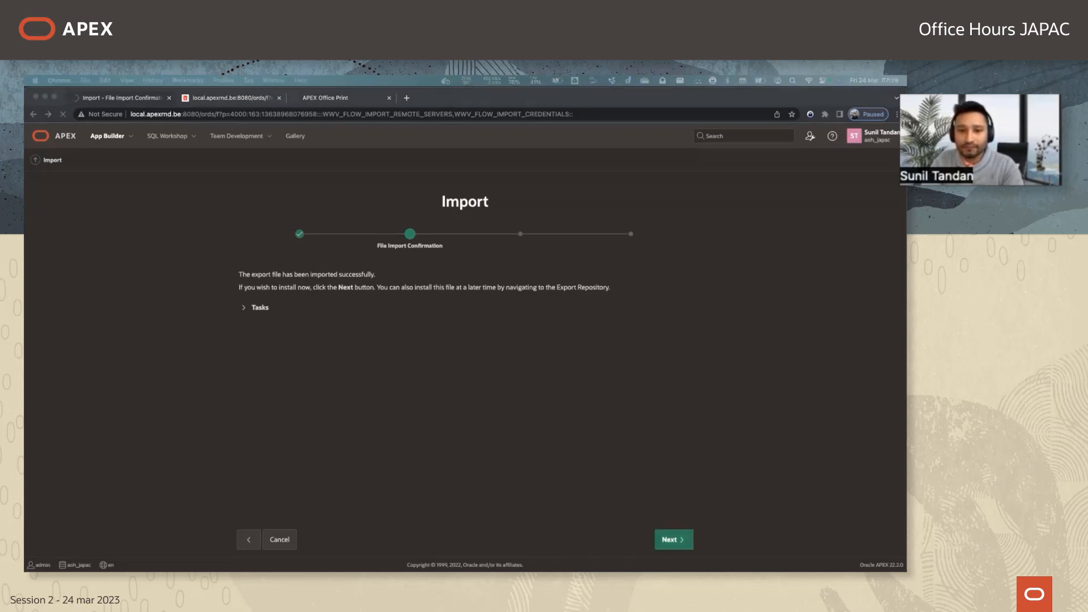
# Switch to the PowerPoint slide show and advance to the Basic Tags slide.
pyautogui.press('super+Tab')
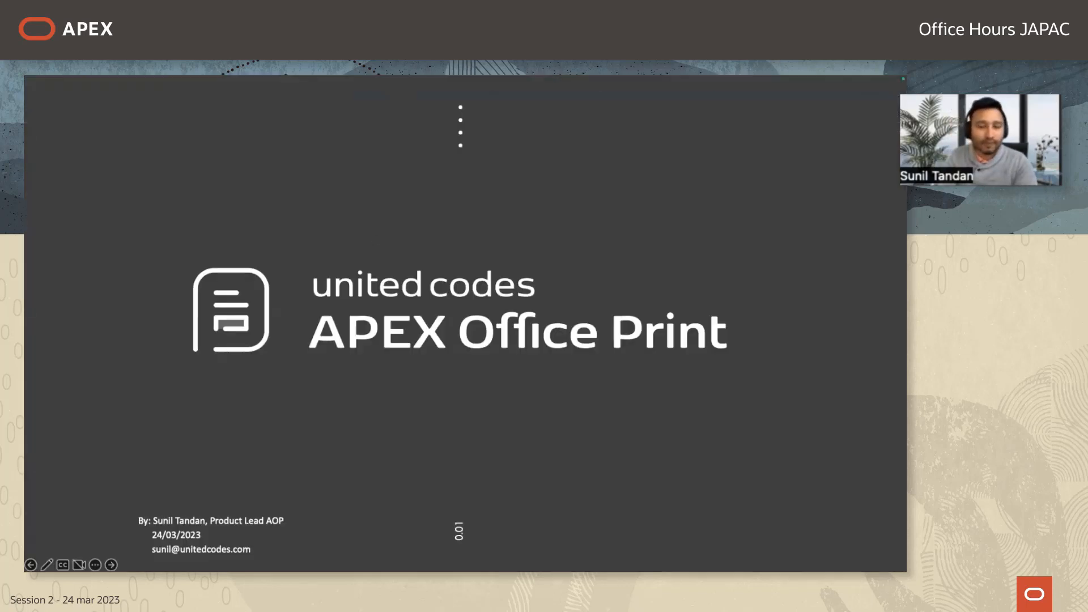
pyautogui.click(374, 240)
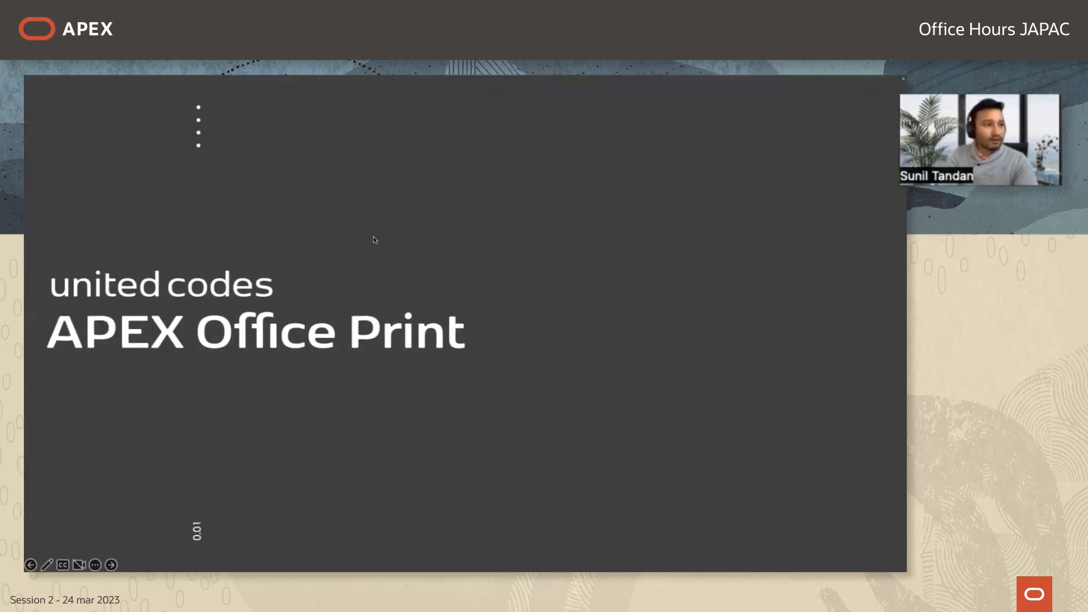
pyautogui.click(374, 240)
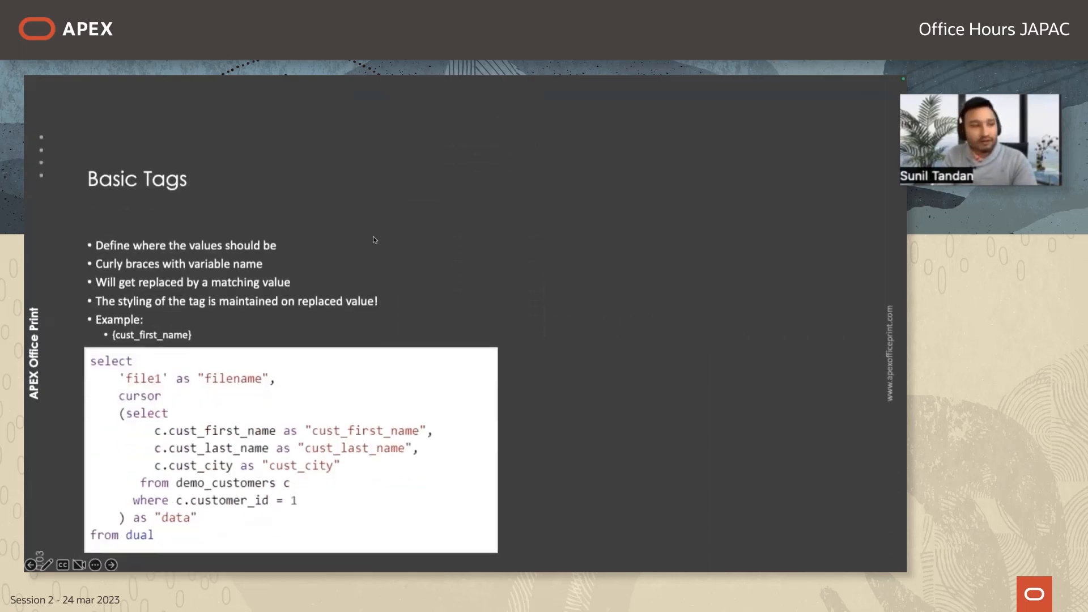